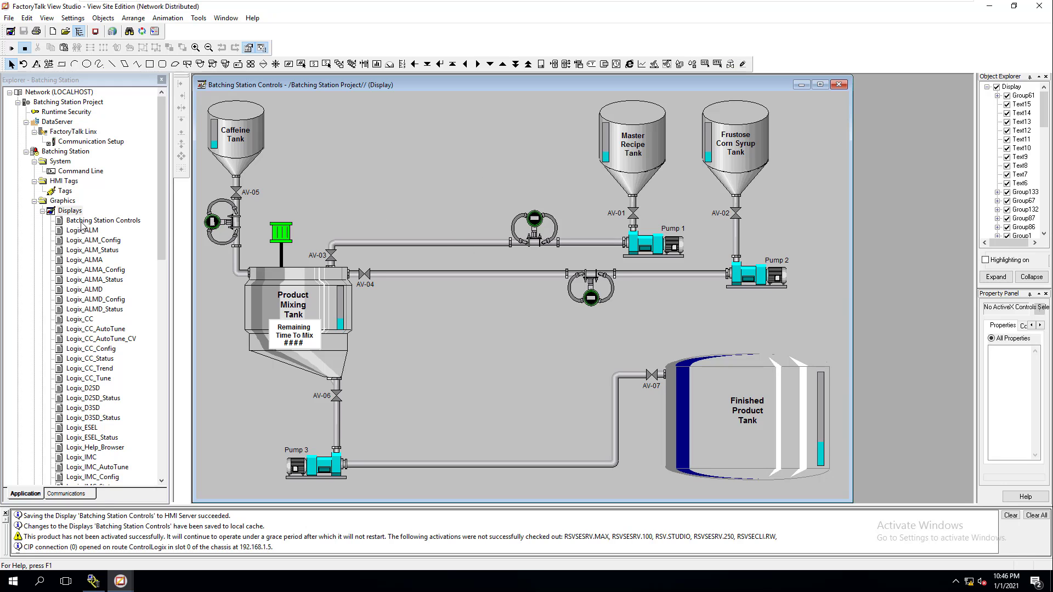
- Create a new blank display and widen its window on both sides
right_click(78, 213)
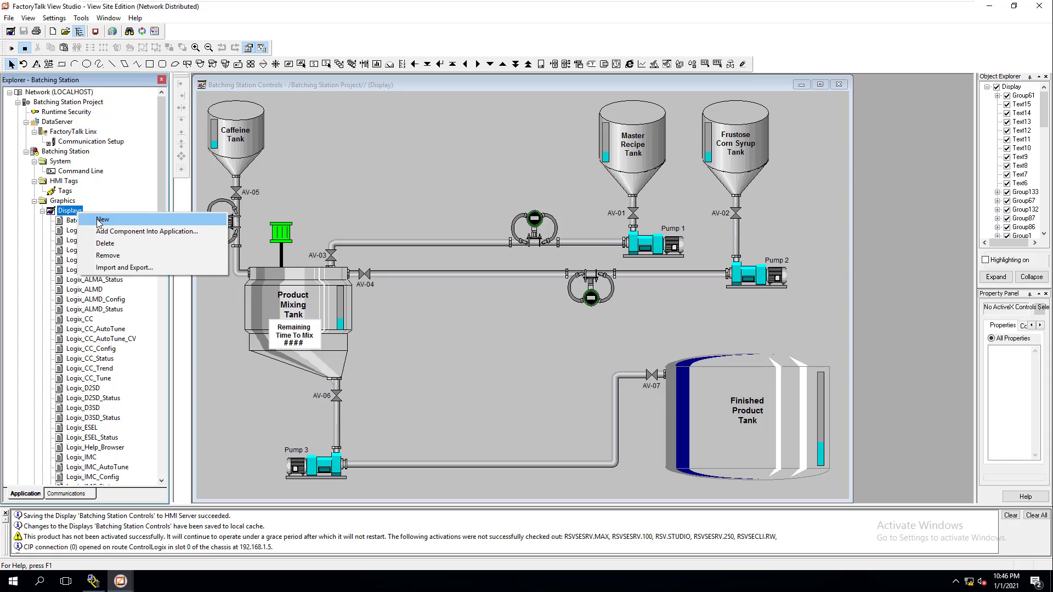
click(99, 221)
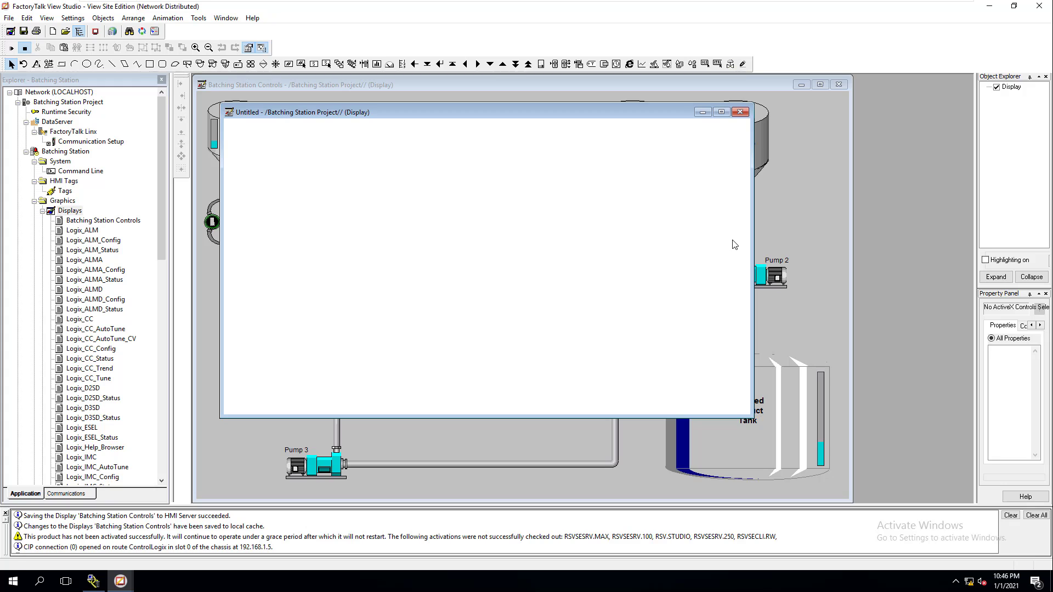
drag(753, 193, 970, 164)
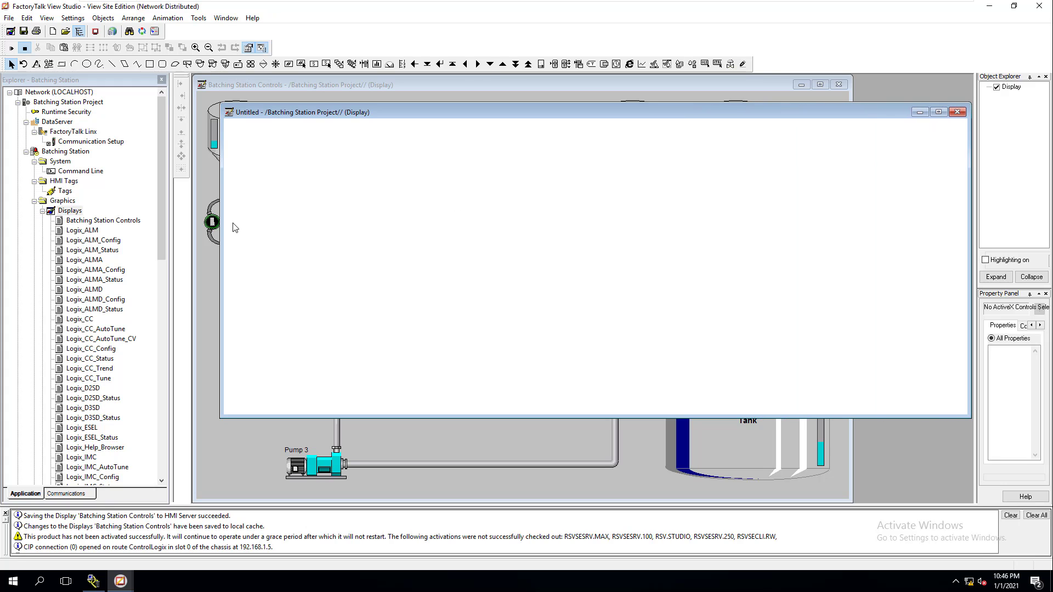
drag(221, 223, 196, 224)
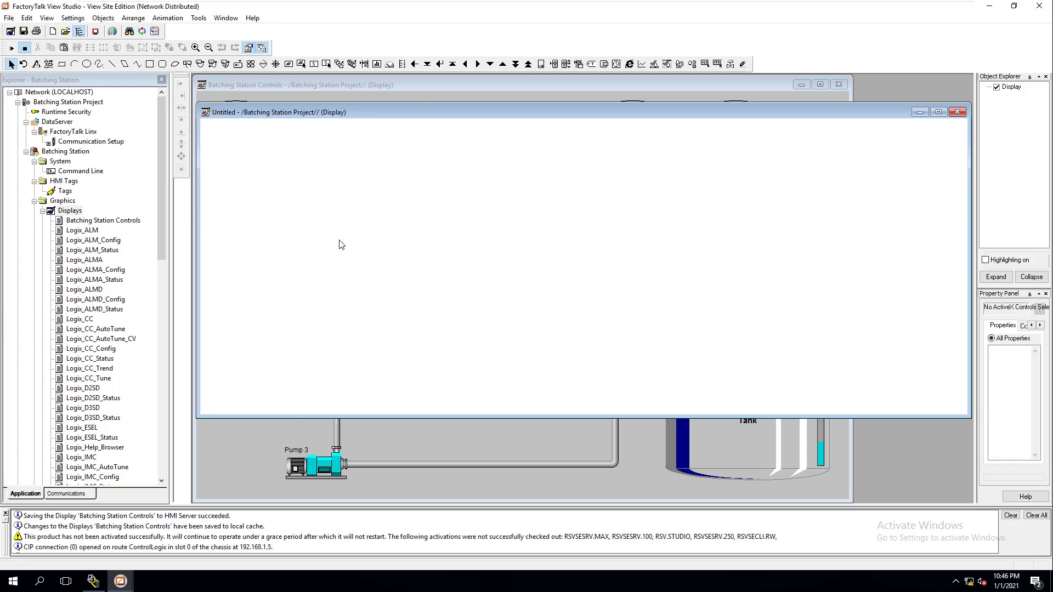
- In the new display's settings, specify the size in pixels as 1280 wide and 90 high
right_click(583, 159)
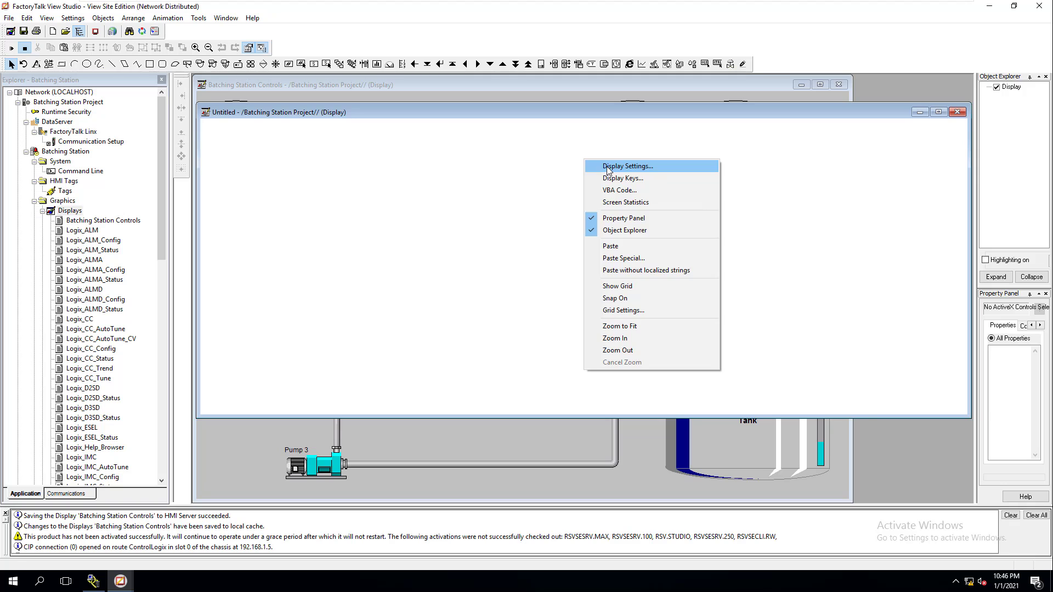
click(608, 170)
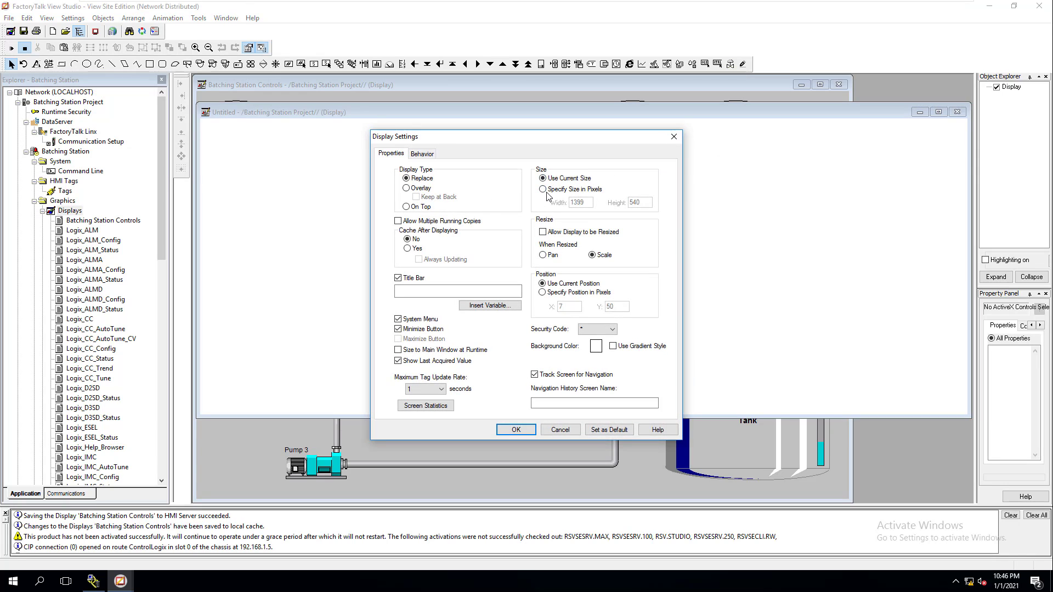
click(553, 190)
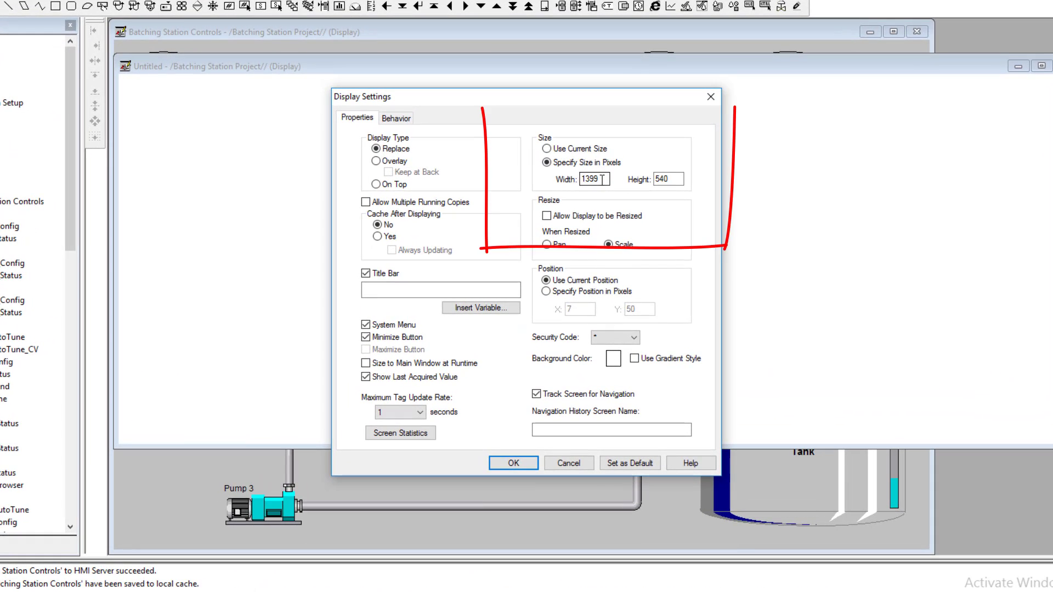
double_click(602, 180)
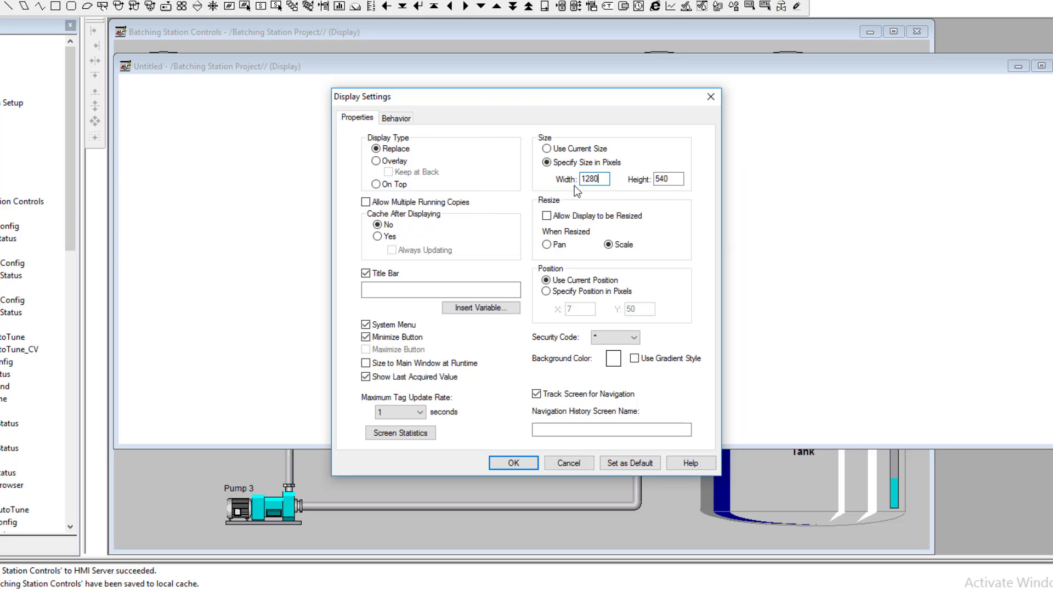
text(1280)
double_click(654, 179)
key(shift+Tab)
key(Tab)
text(90)
key(BackSpace)
key(BackSpace)
text(90)
- Set the display's background color to navy blue and its maximum tag update rate to 0.5 seconds
click(613, 359)
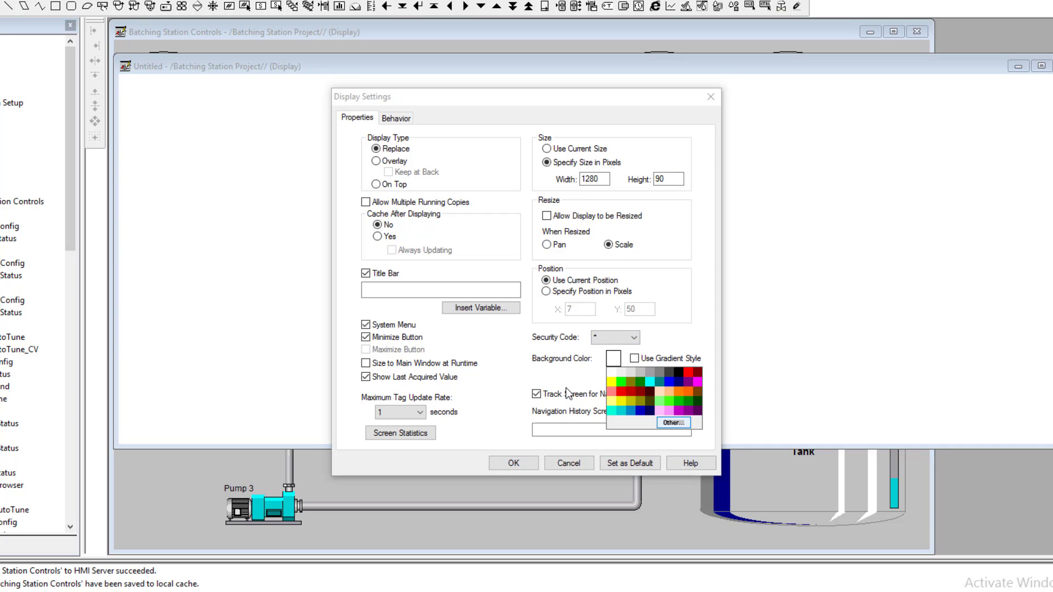
click(678, 381)
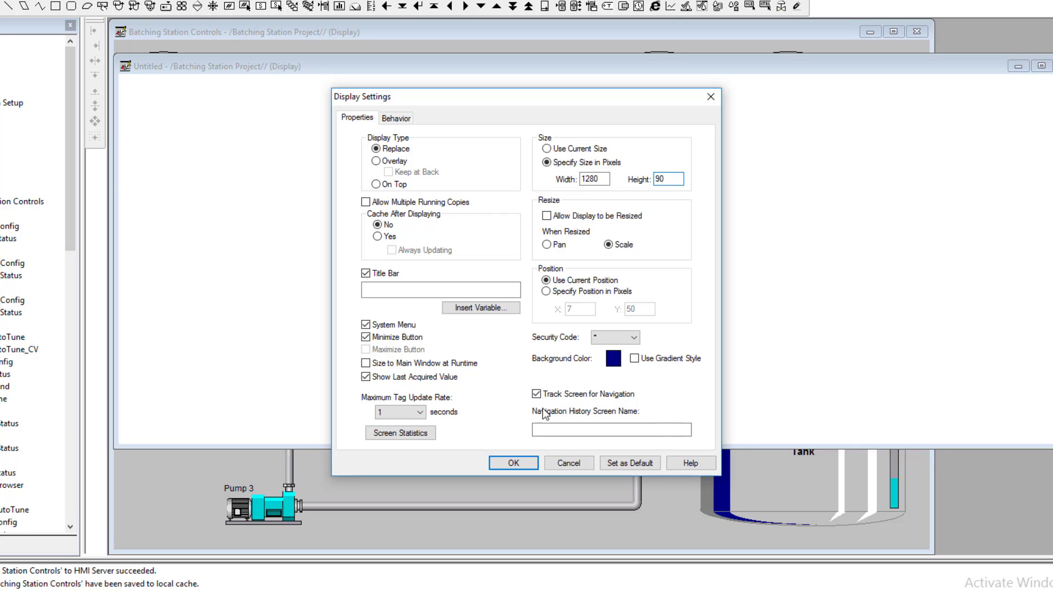
click(420, 414)
click(385, 452)
- Turn off the display's System Menu and Minimize Button, turn on Size to Main Window at Runtime, and accept the settings
click(400, 326)
click(384, 338)
click(366, 364)
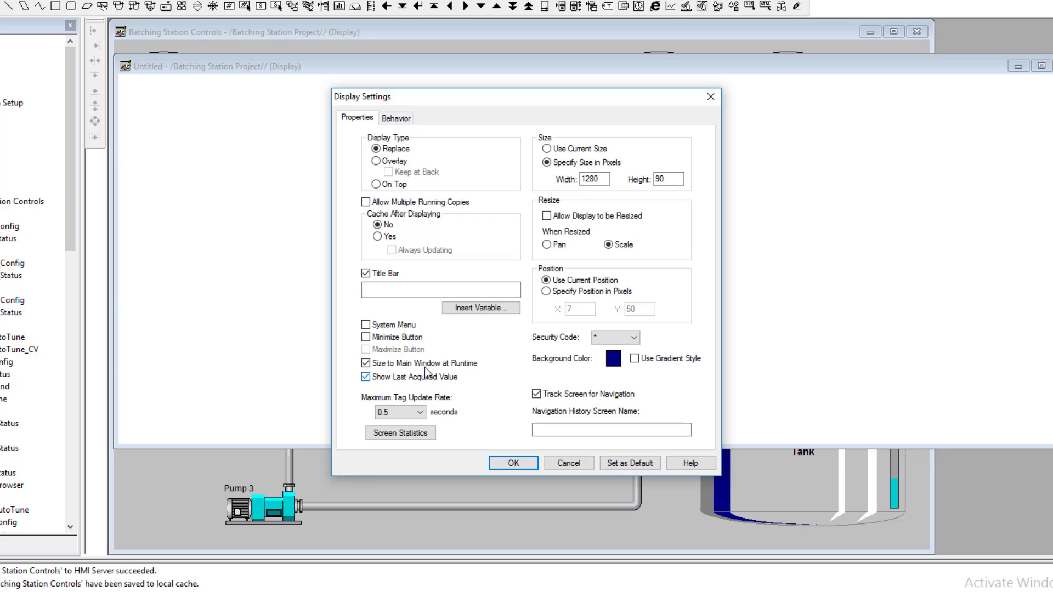
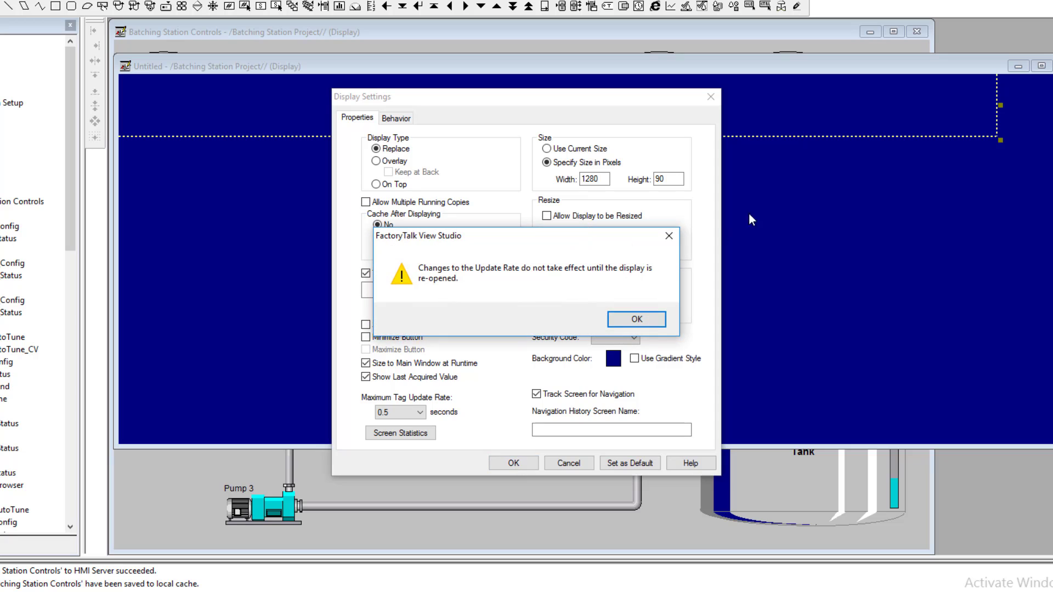
click(637, 320)
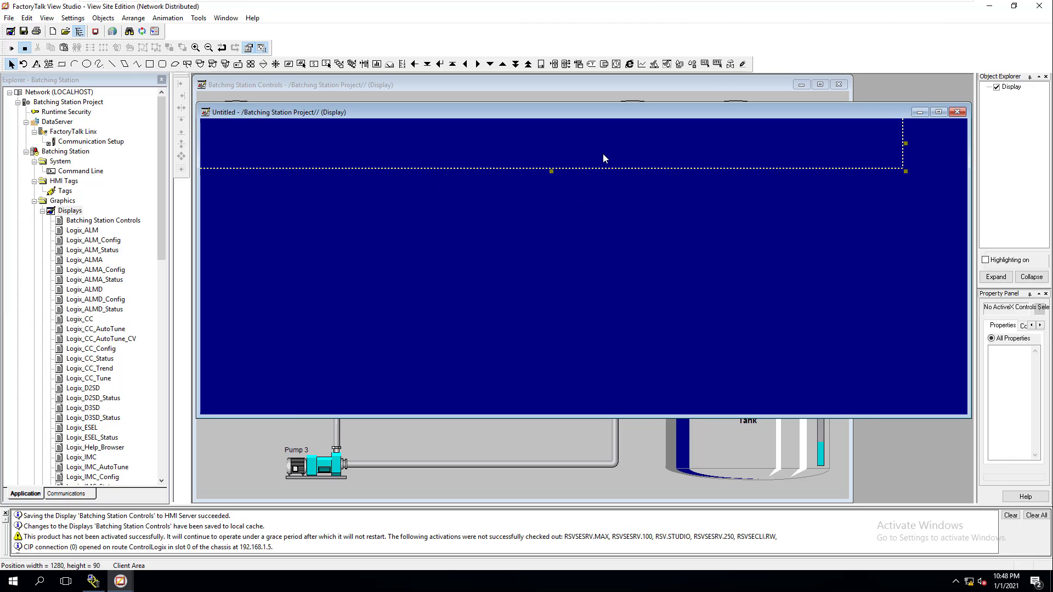
- Resize the untitled display's window so its width matches the 1280-pixel display boundary
drag(724, 418, 712, 170)
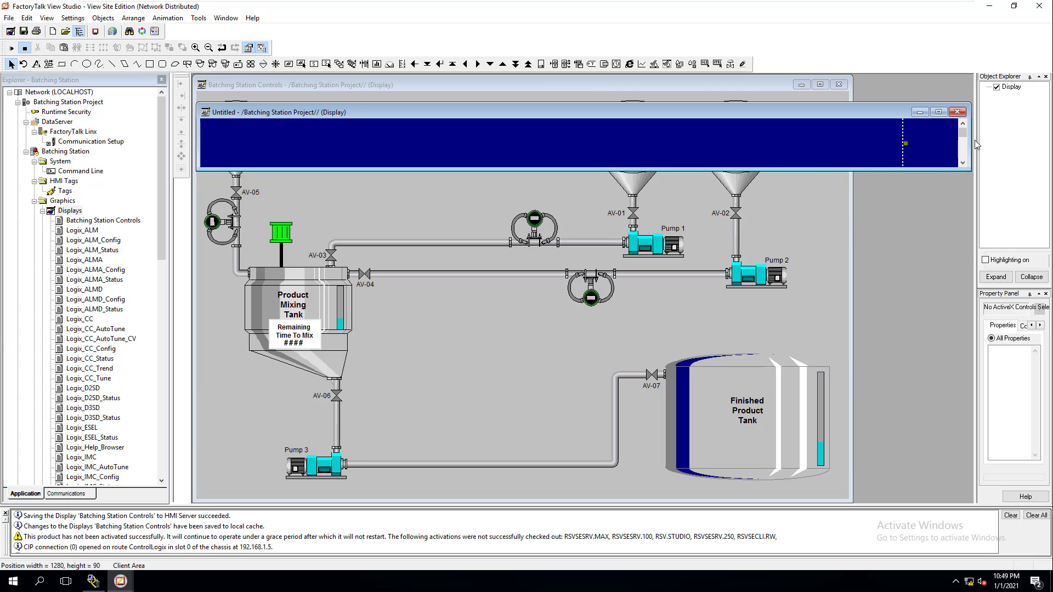
drag(970, 140, 914, 261)
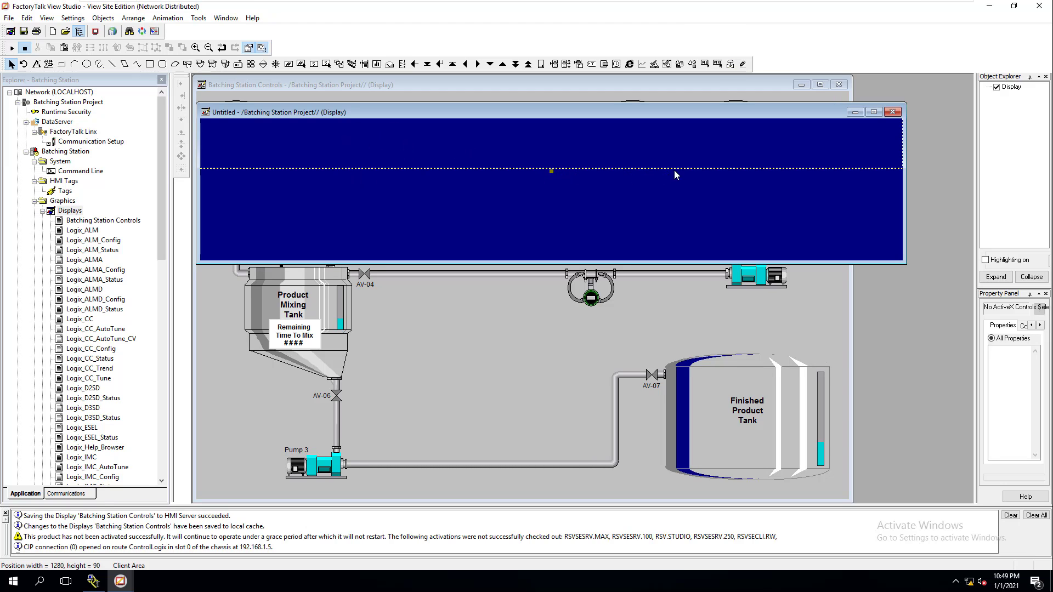
right_click(663, 144)
click(689, 155)
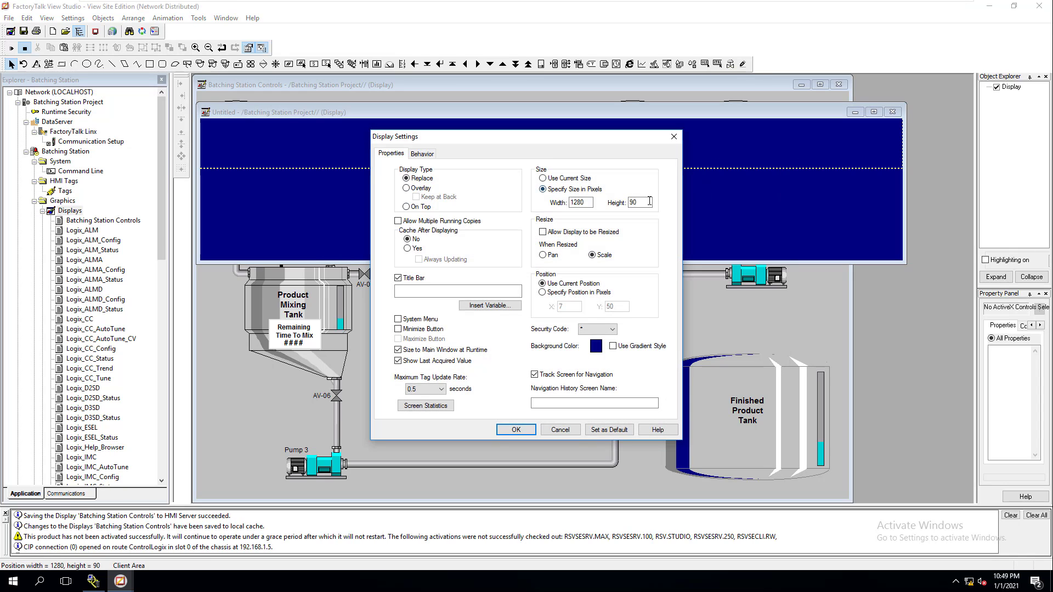
double_click(649, 201)
click(673, 136)
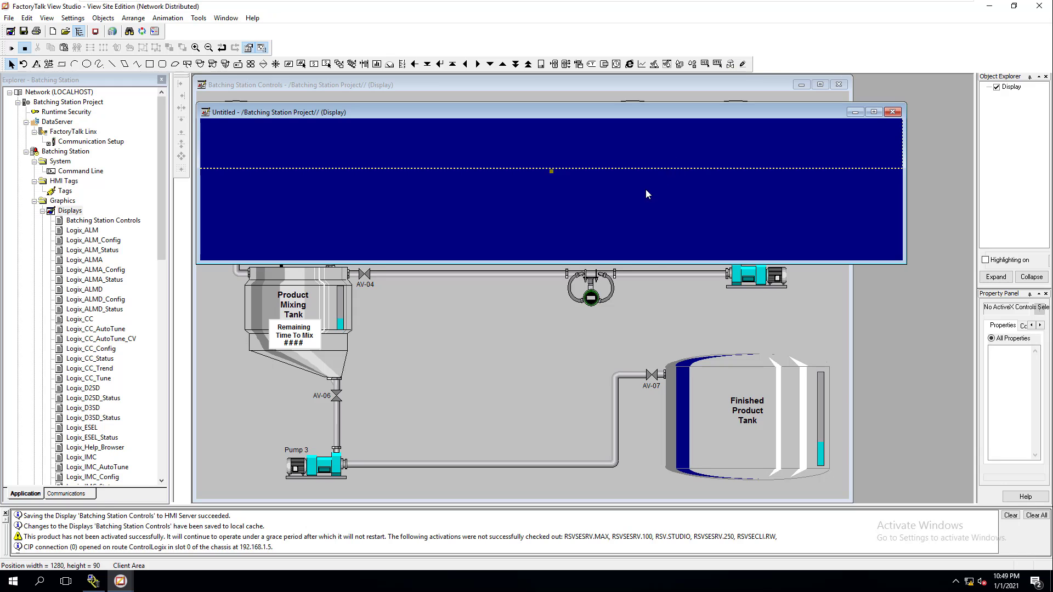
- Shrink the window's height to the display's dotted boundary and save the display as Header
drag(658, 260, 652, 169)
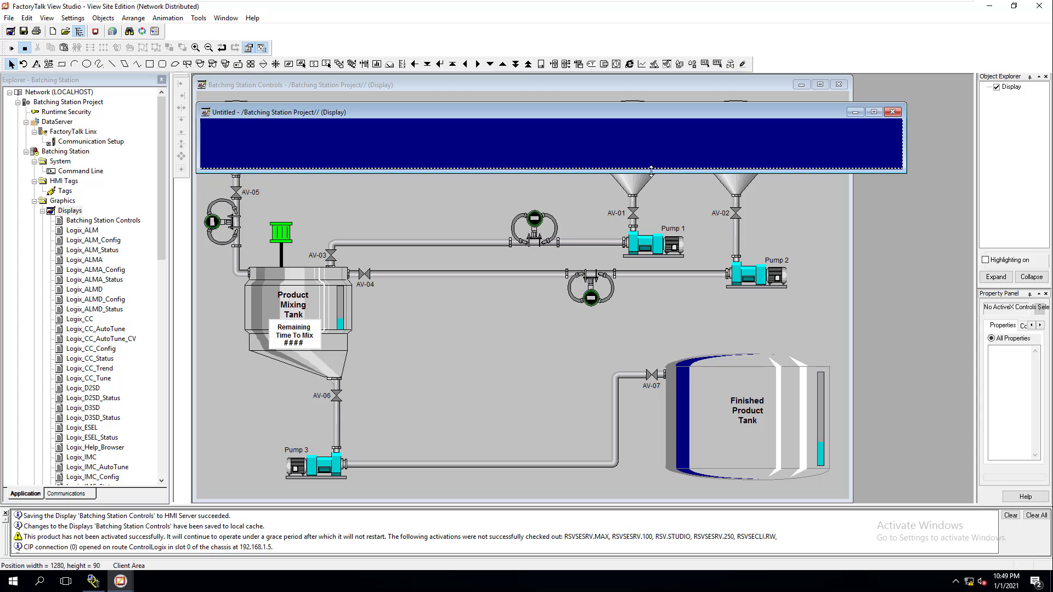
click(23, 31)
text(He)
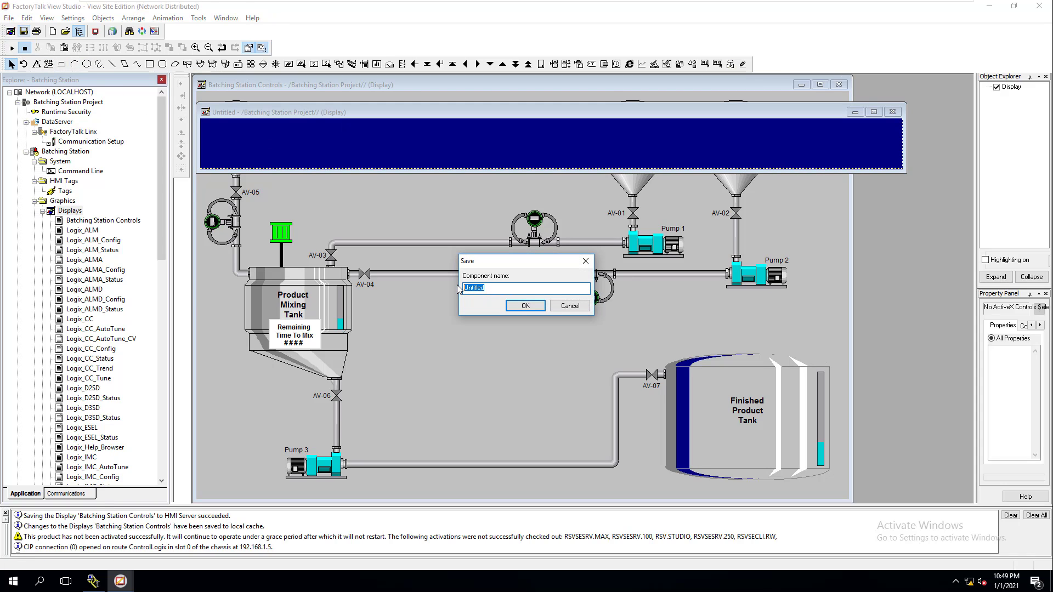
text(ader)
click(529, 305)
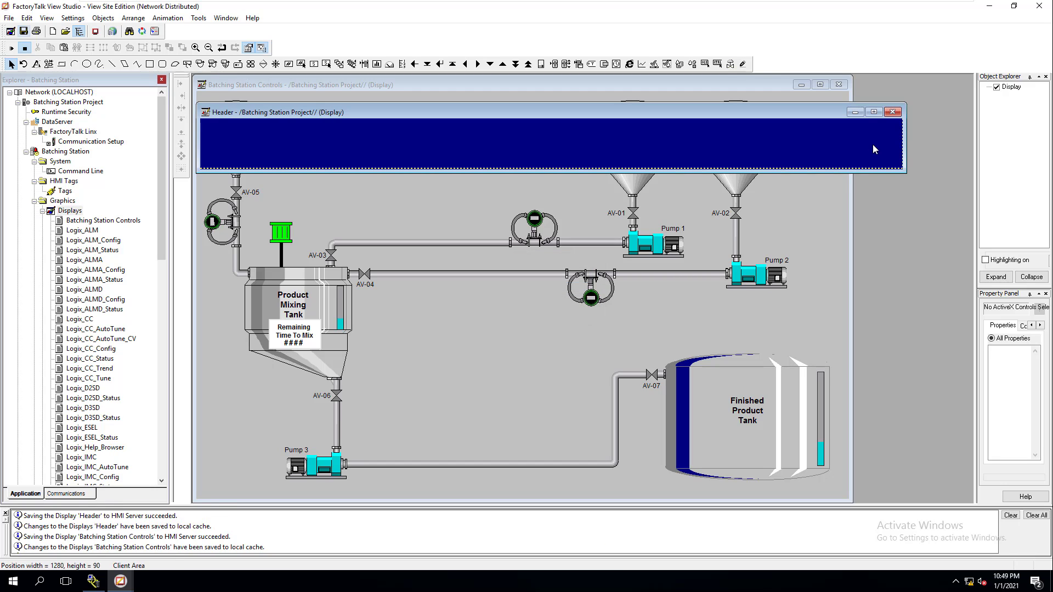
- Close and reopen the Header display, then reposition its window over the Batching Station Controls display
click(892, 111)
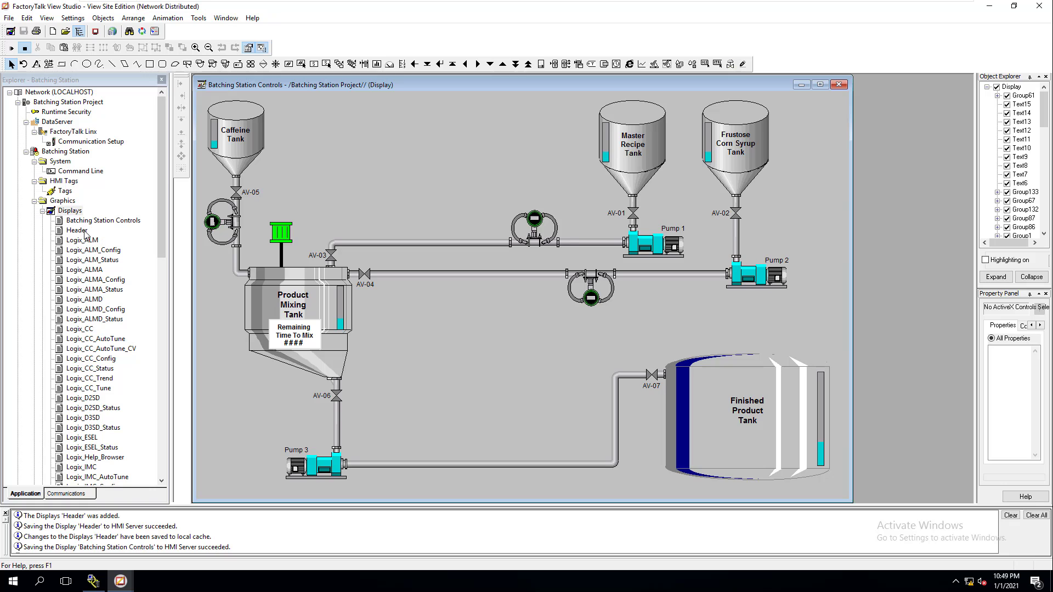
double_click(84, 231)
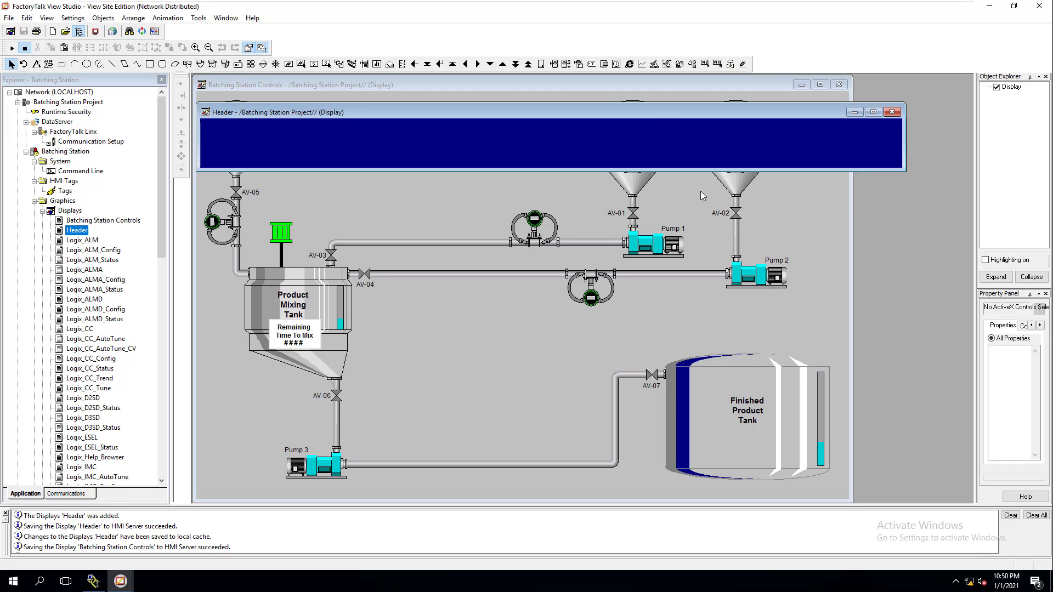
drag(655, 109, 649, 84)
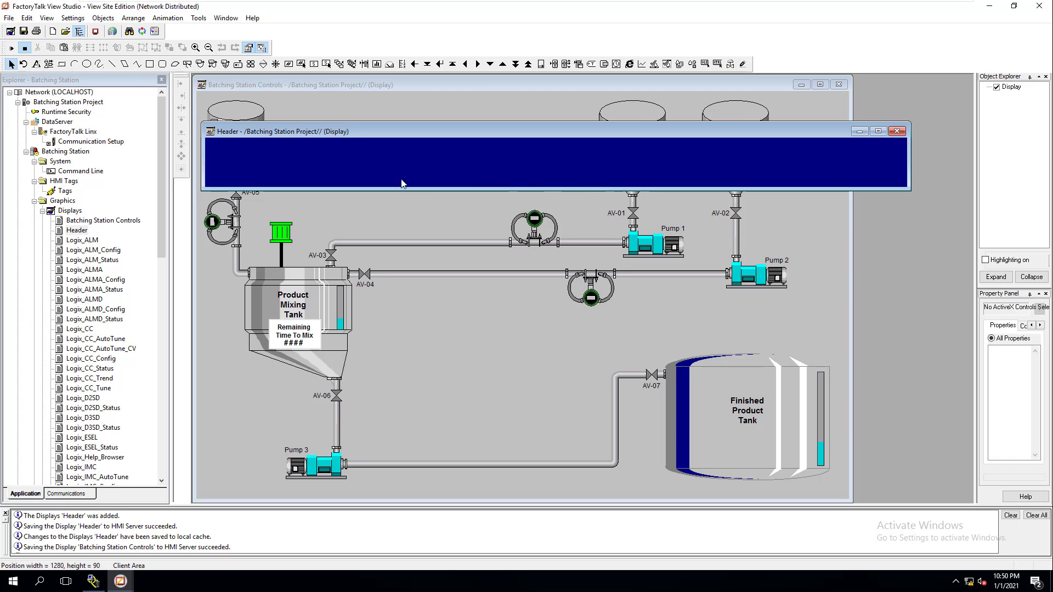
- Insert a Time and Date display object in the lower-right corner of the Header display
click(74, 19)
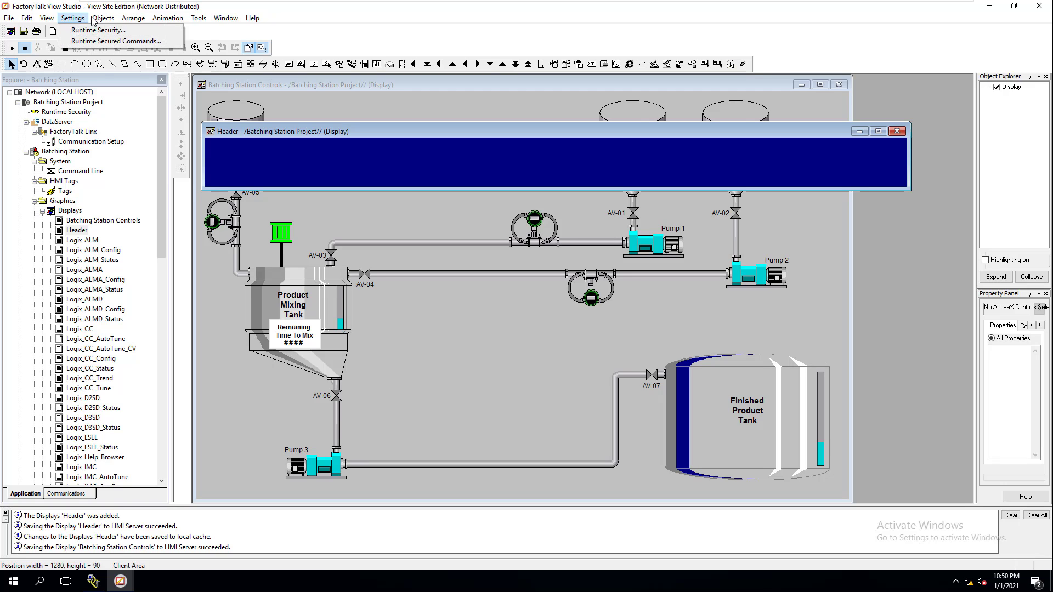
mouse_move(93, 20)
mouse_move(122, 61)
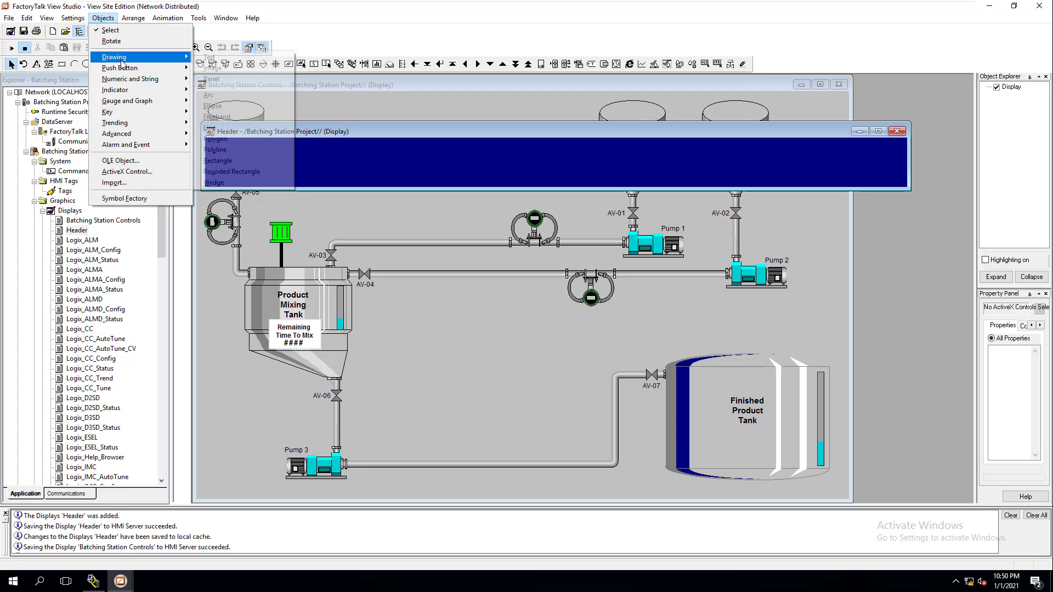
mouse_move(138, 136)
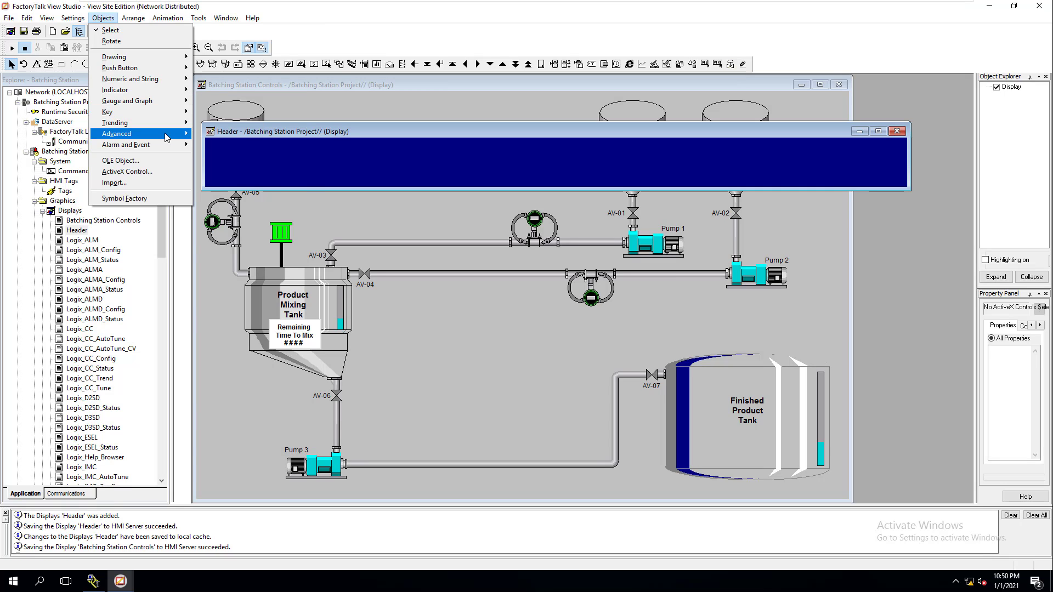
mouse_move(181, 137)
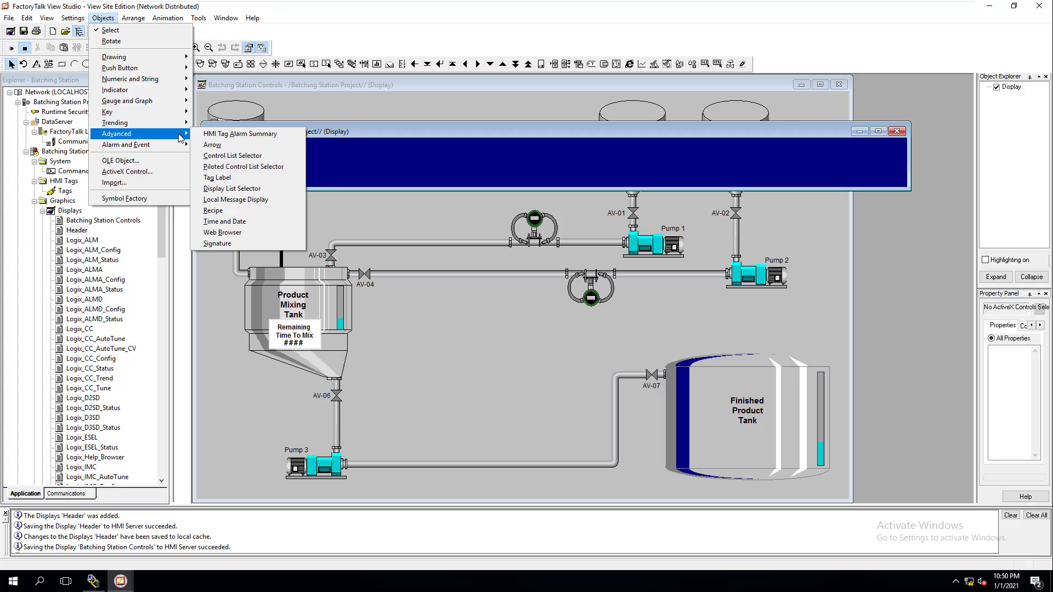
click(236, 222)
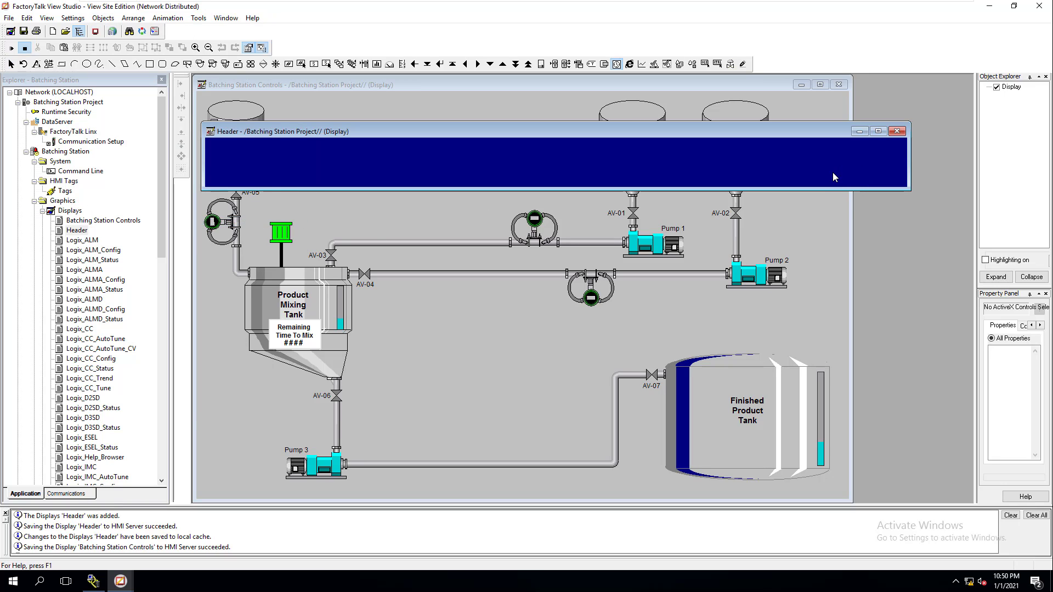
drag(831, 170, 904, 183)
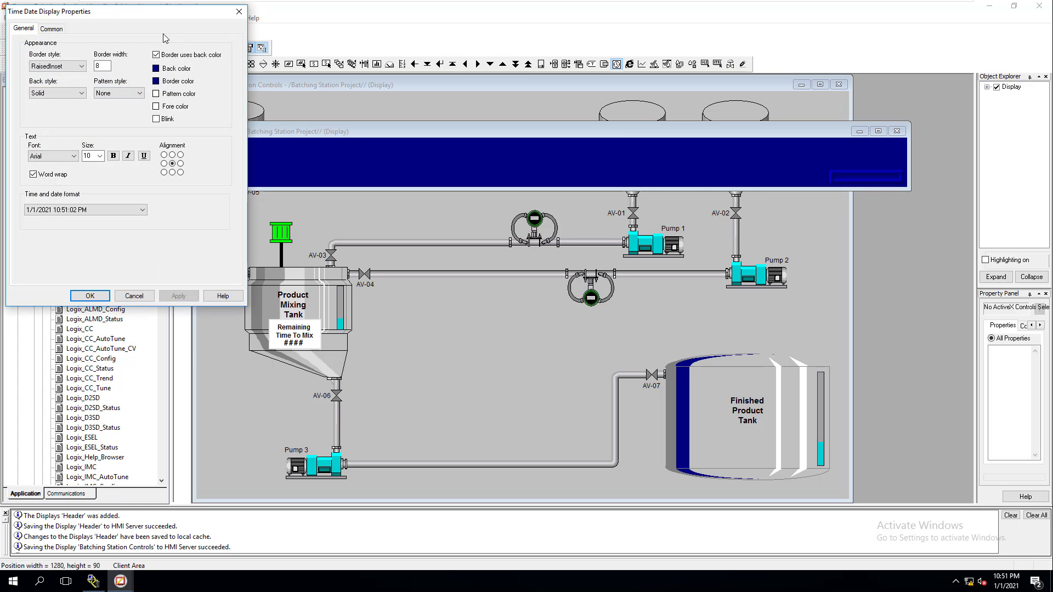
- Set the time and date object's border width to 1 and border style to None, and apply the changes
drag(177, 13, 713, 103)
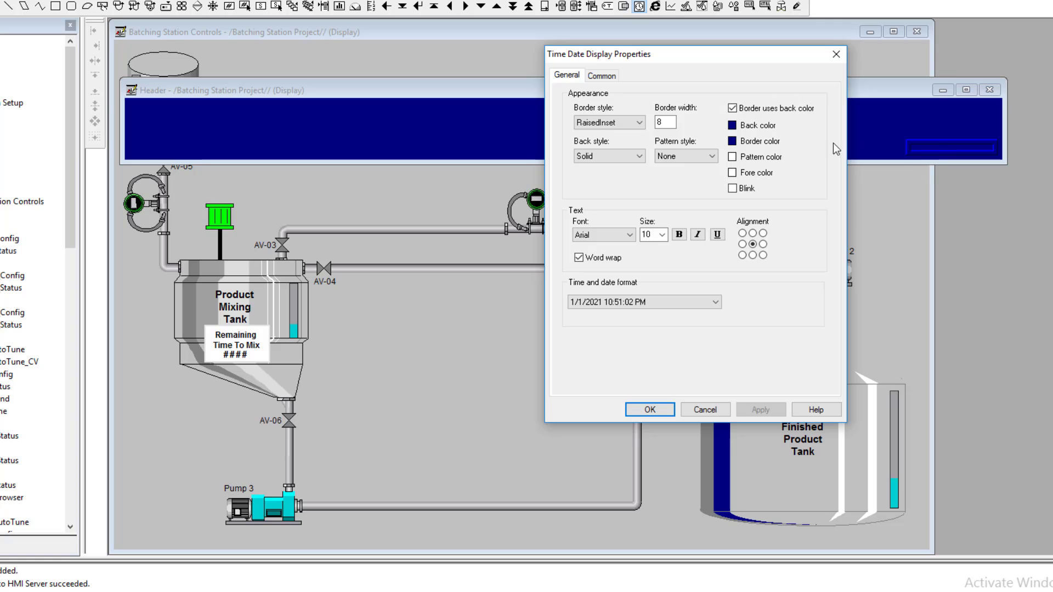
drag(667, 126, 655, 127)
text(1)
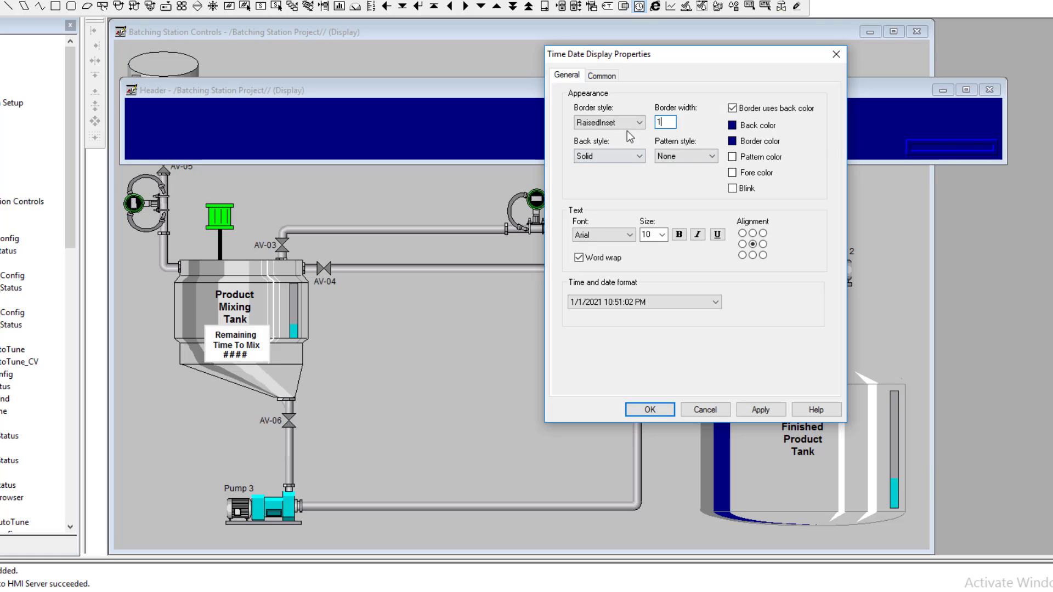
click(627, 127)
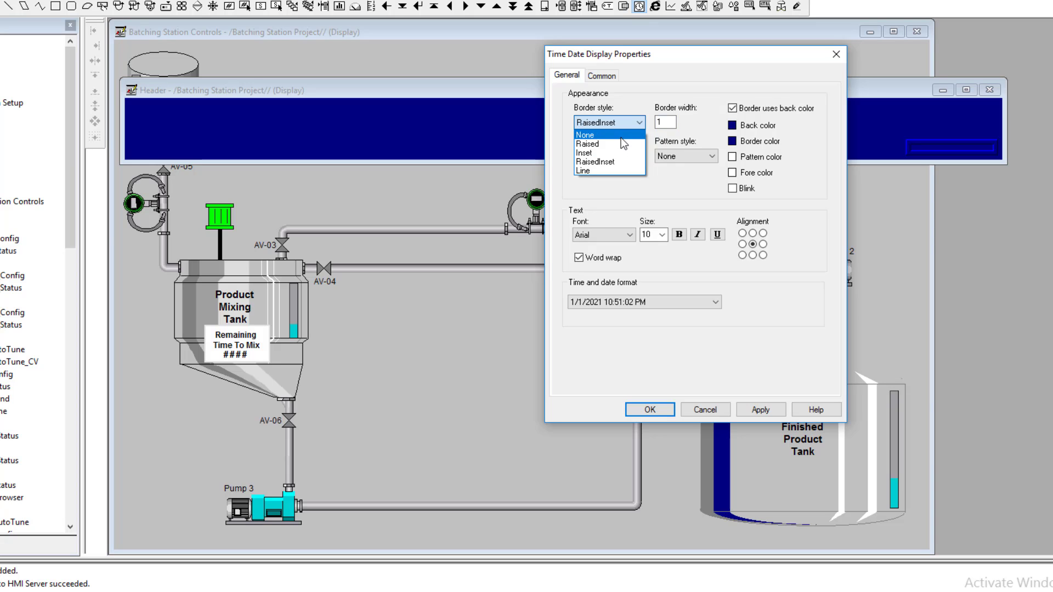
click(622, 138)
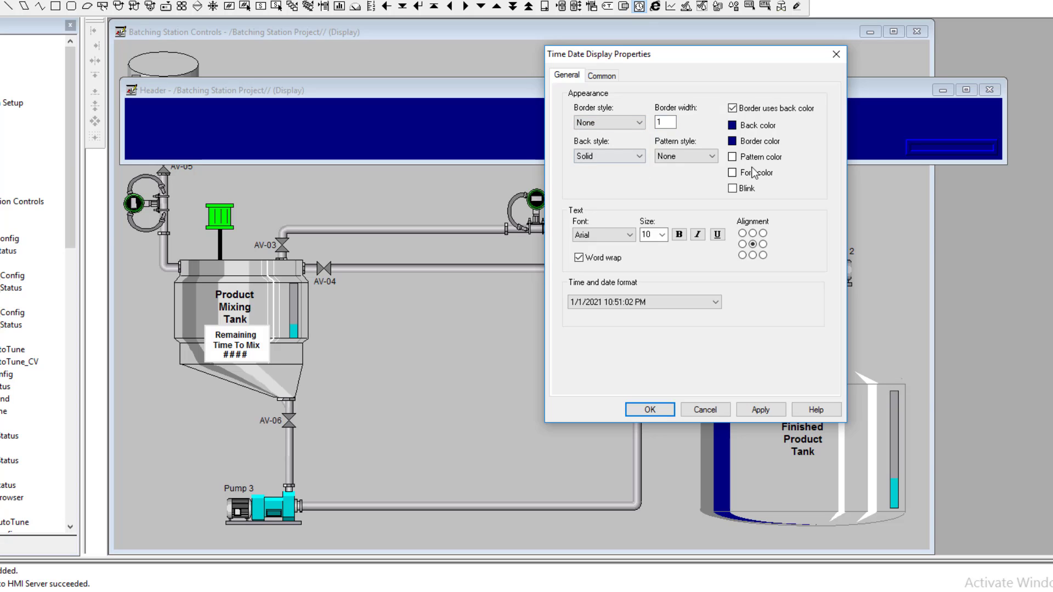
click(764, 412)
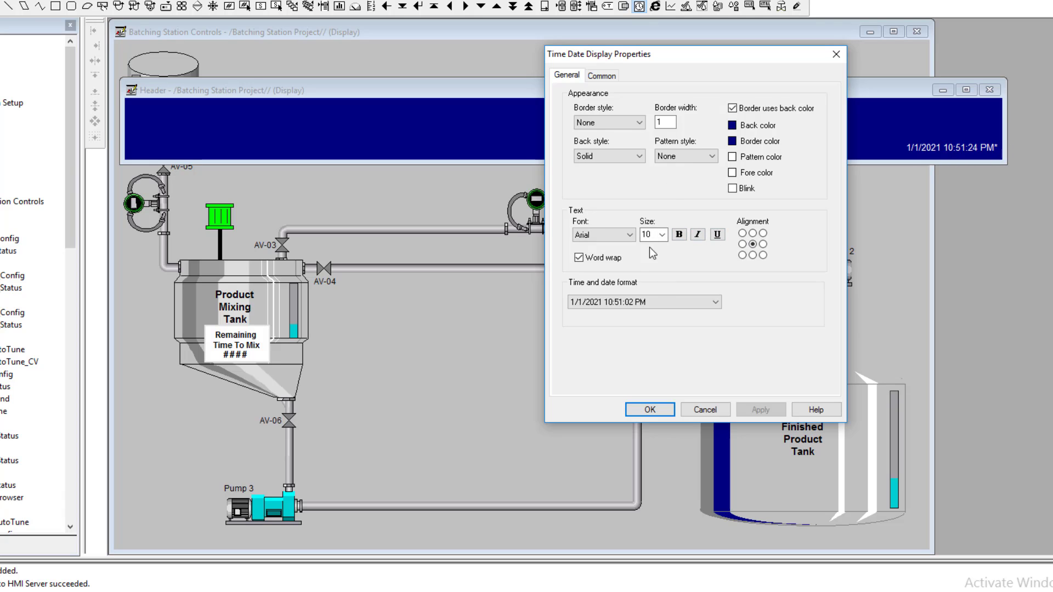
- Make the time and date text bold and set the object's width to 150, applying the changes
click(679, 235)
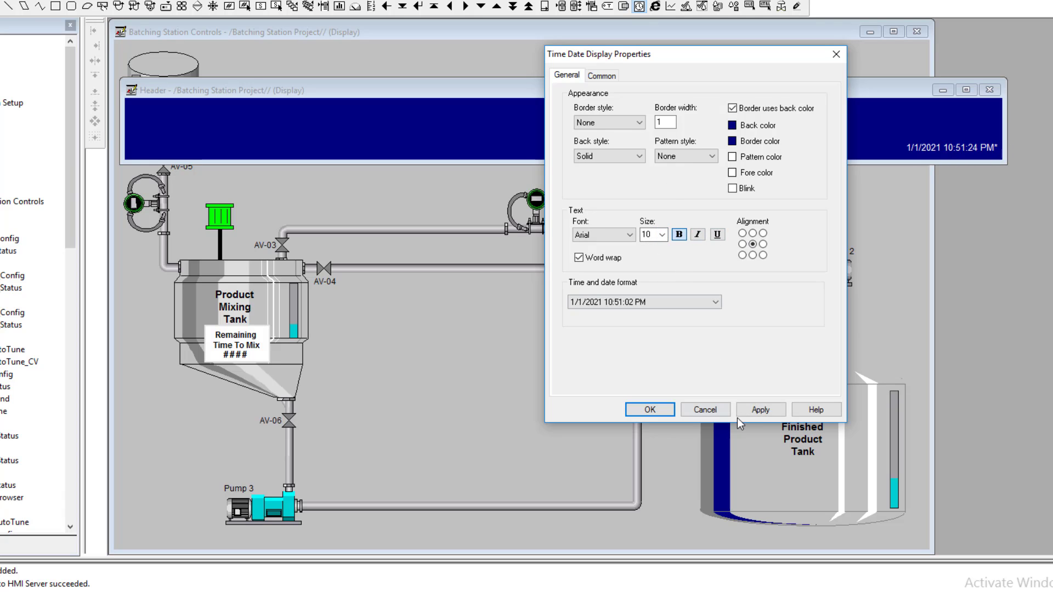
click(751, 407)
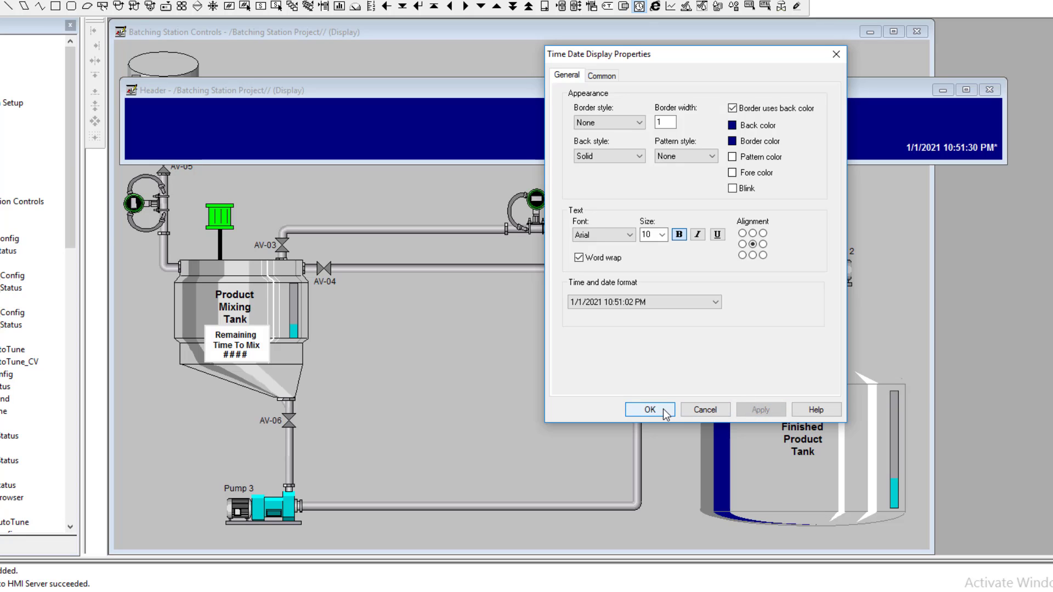
click(616, 75)
double_click(666, 121)
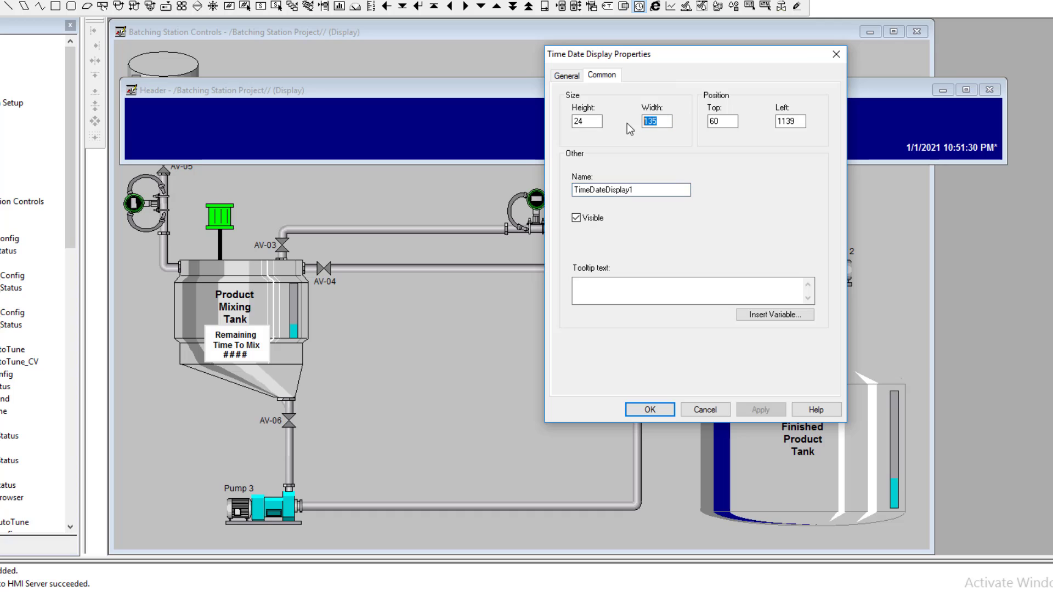
text(150)
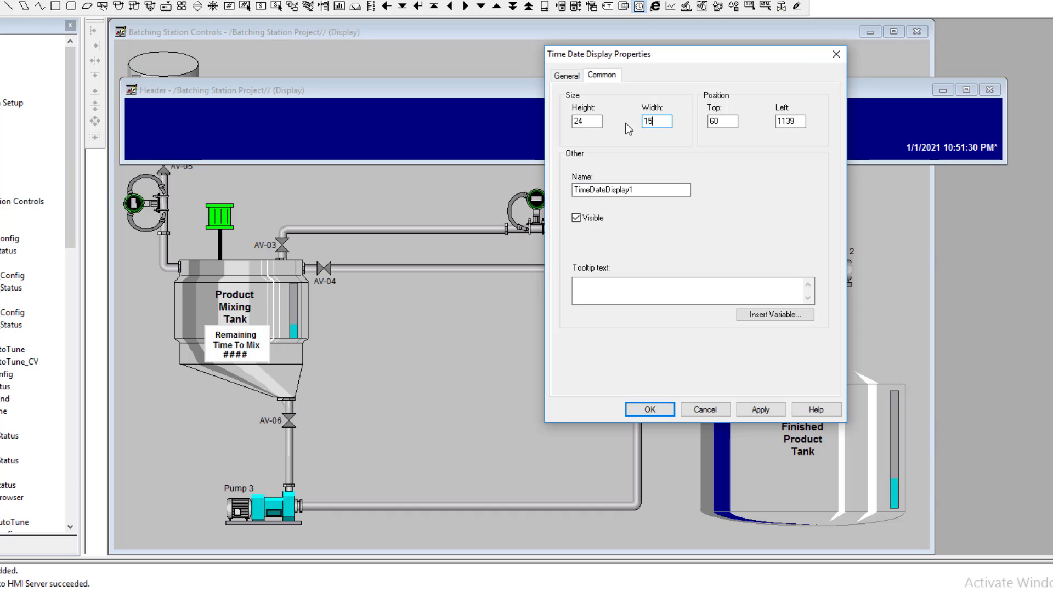
click(761, 410)
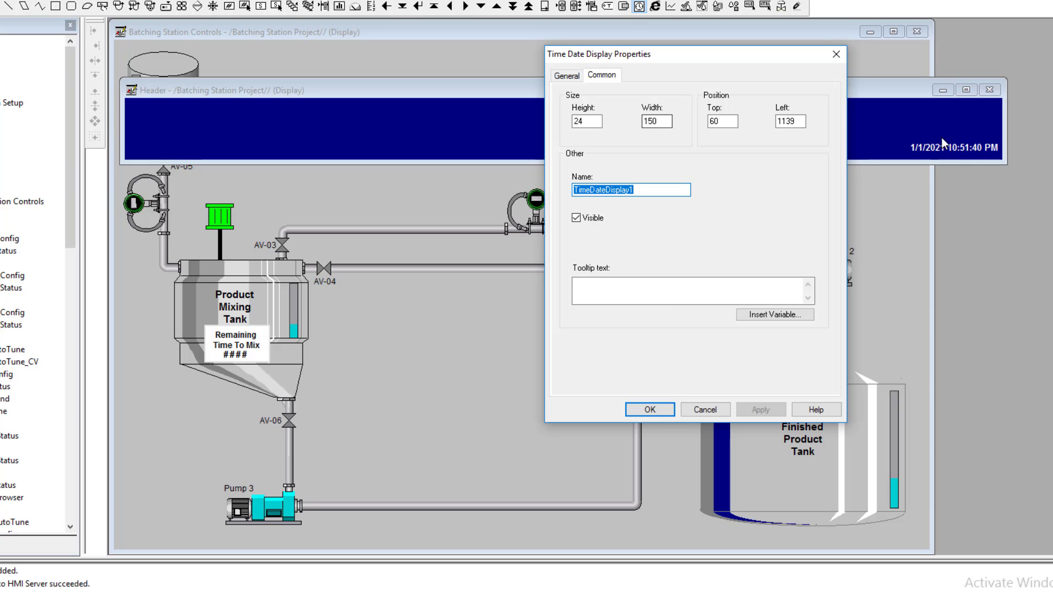
click(652, 411)
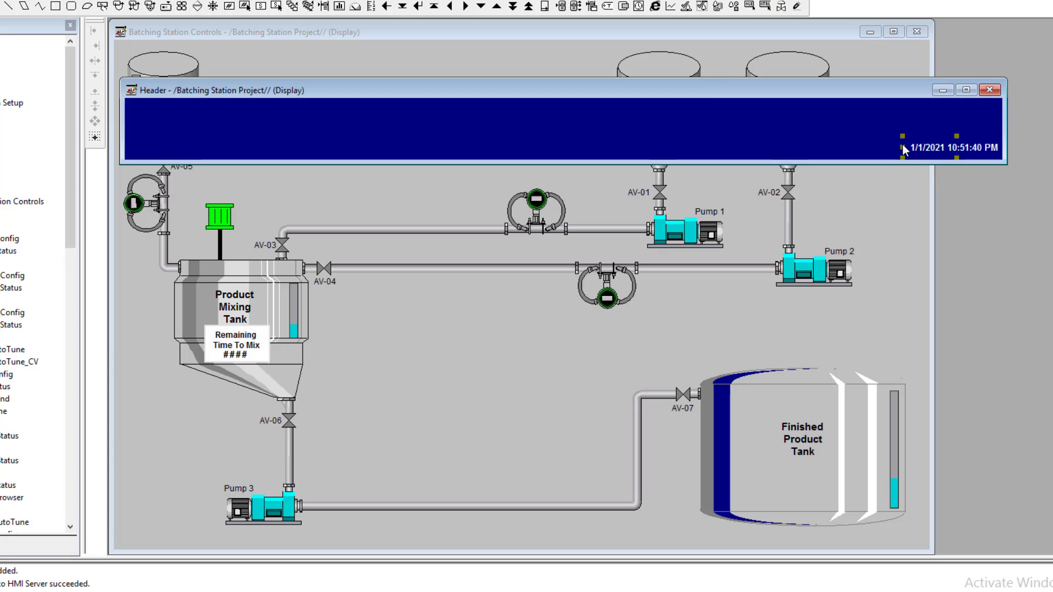
- Stretch the time and date object leftward to about 193 wide, and set its left position to 1080
click(870, 152)
click(873, 151)
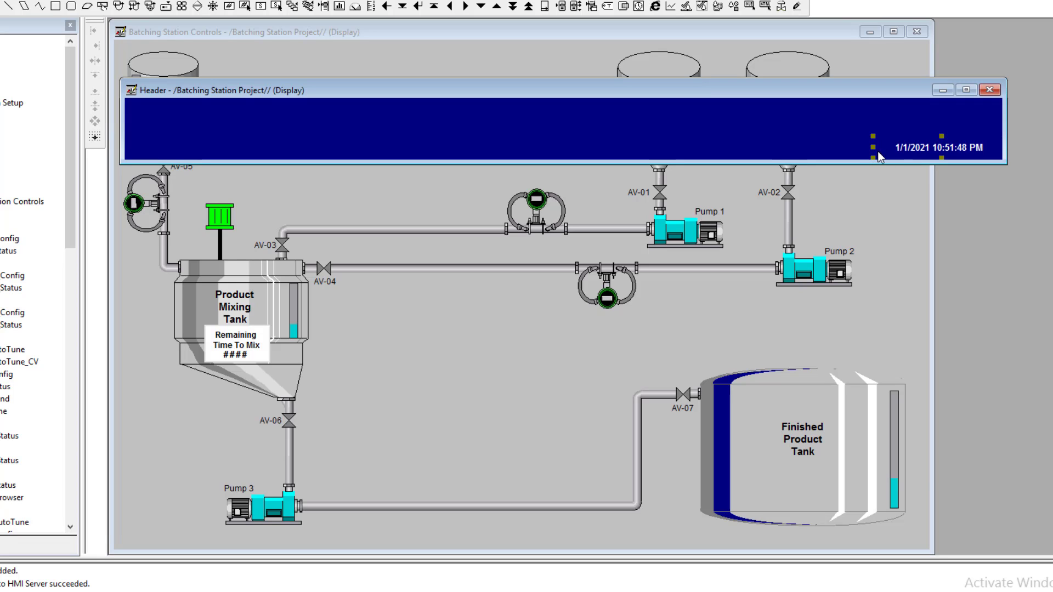
double_click(923, 145)
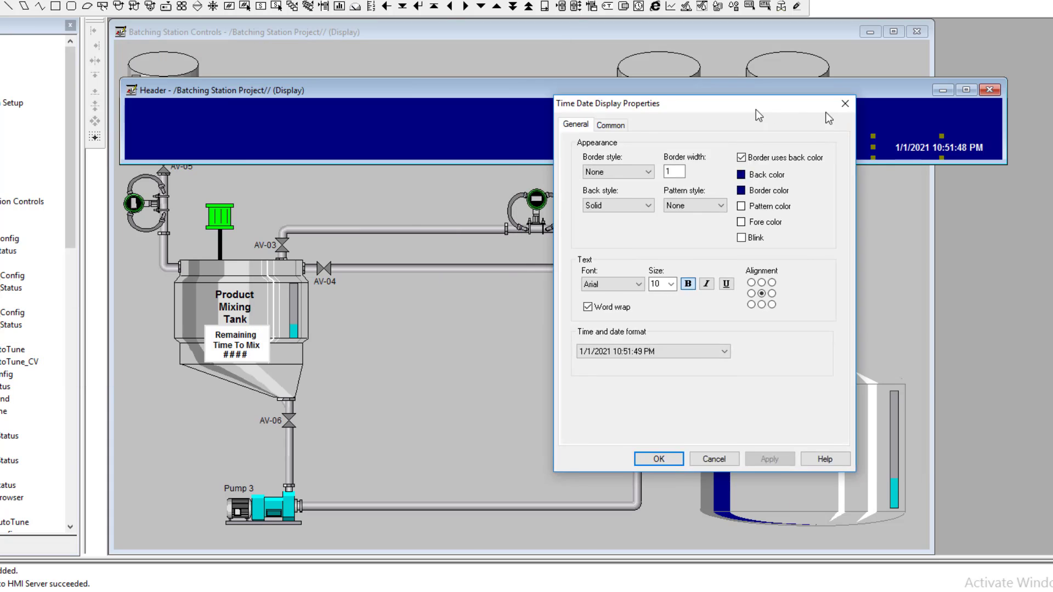
drag(756, 110, 826, 110)
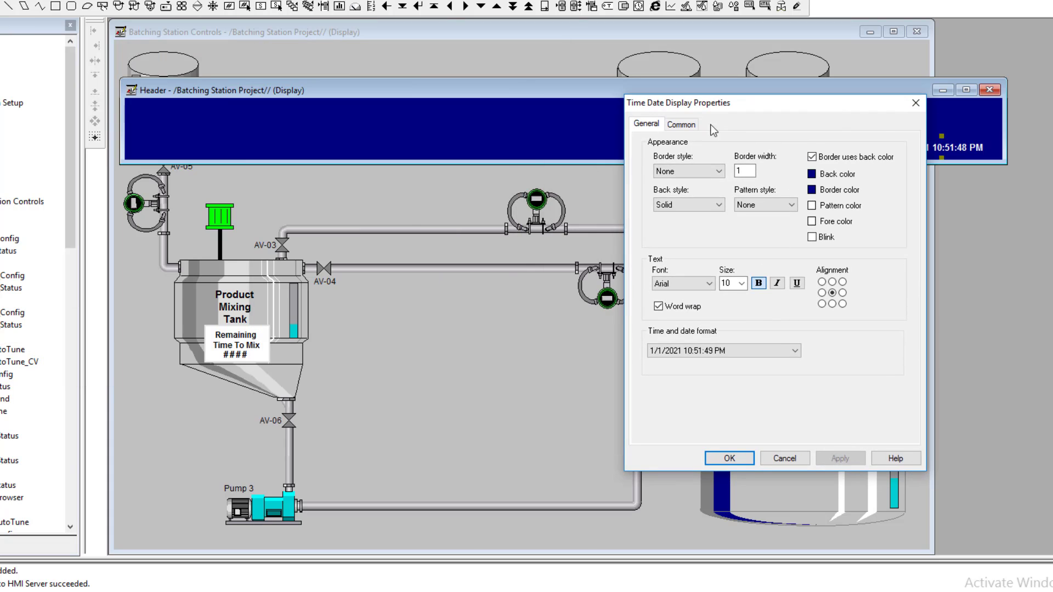
click(681, 125)
drag(690, 108, 657, 87)
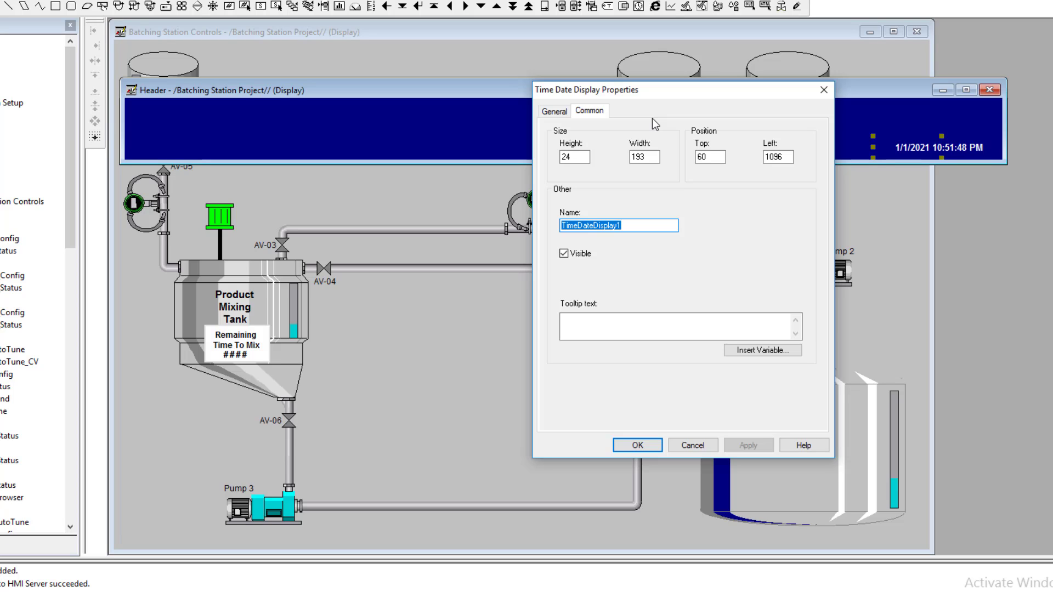
double_click(708, 157)
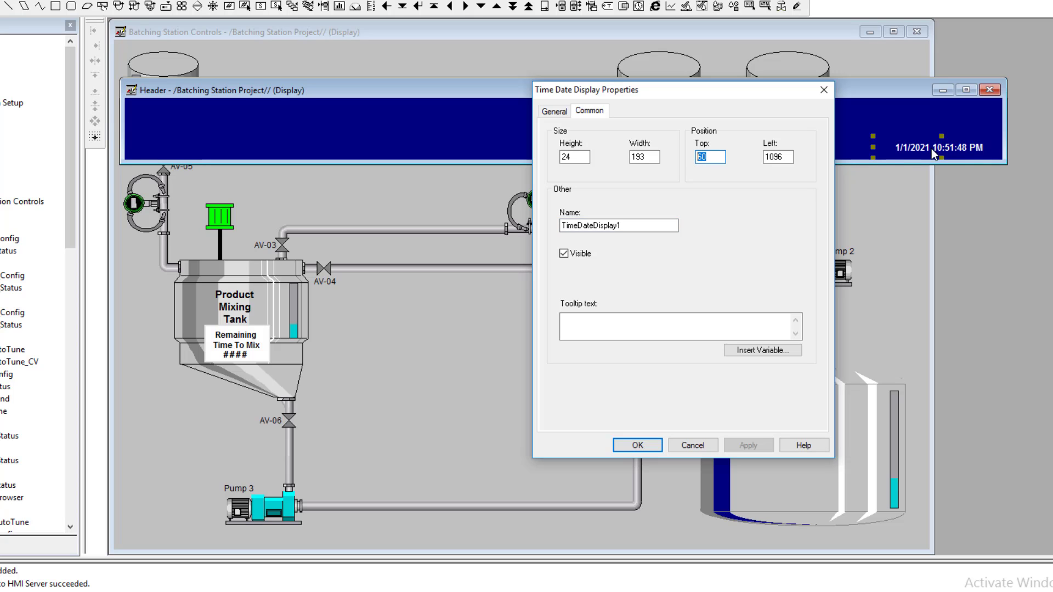
double_click(778, 156)
key(BackSpace)
key(BackSpace)
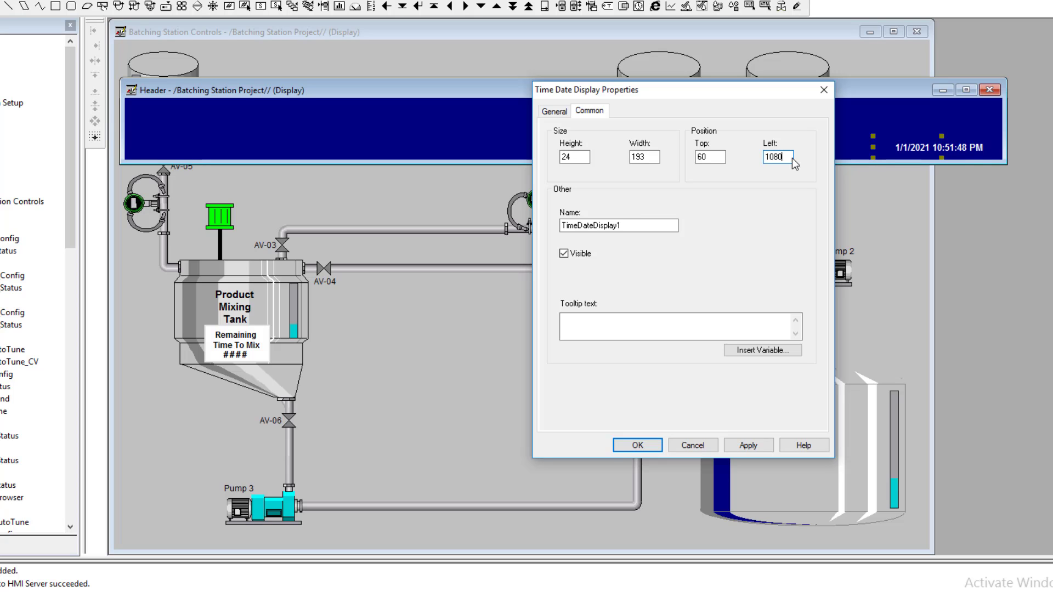
click(761, 446)
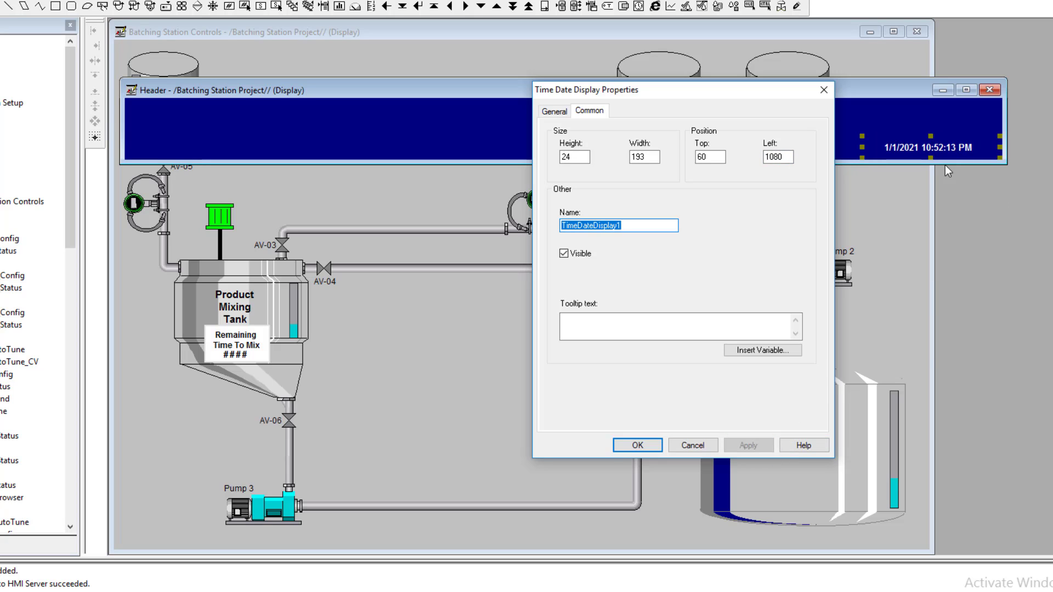
- Try the time and date format 10:51:49 PM Friday, January 1, 2021 on the object
double_click(565, 158)
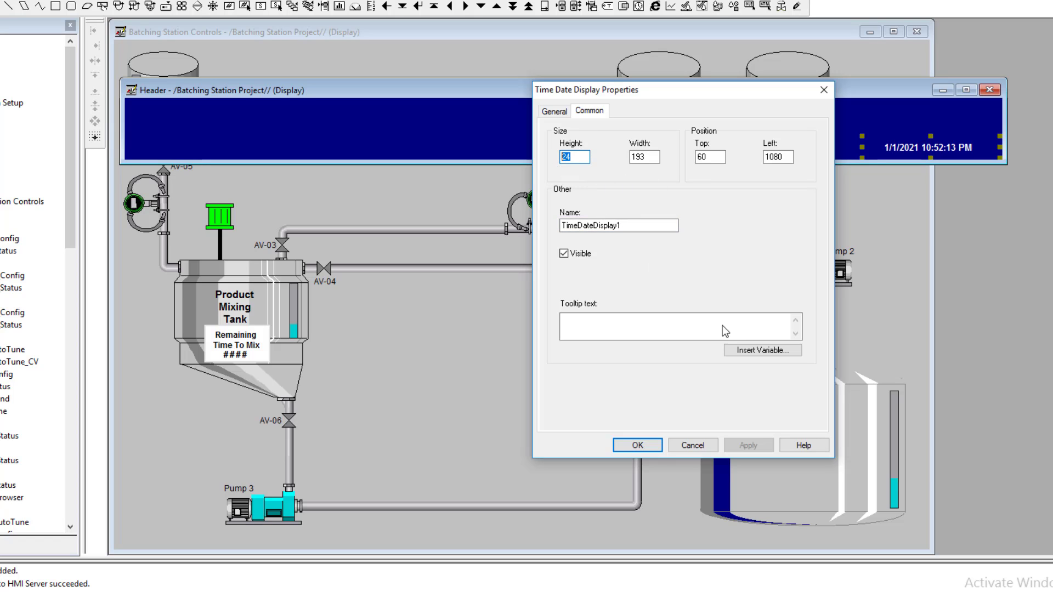
click(564, 112)
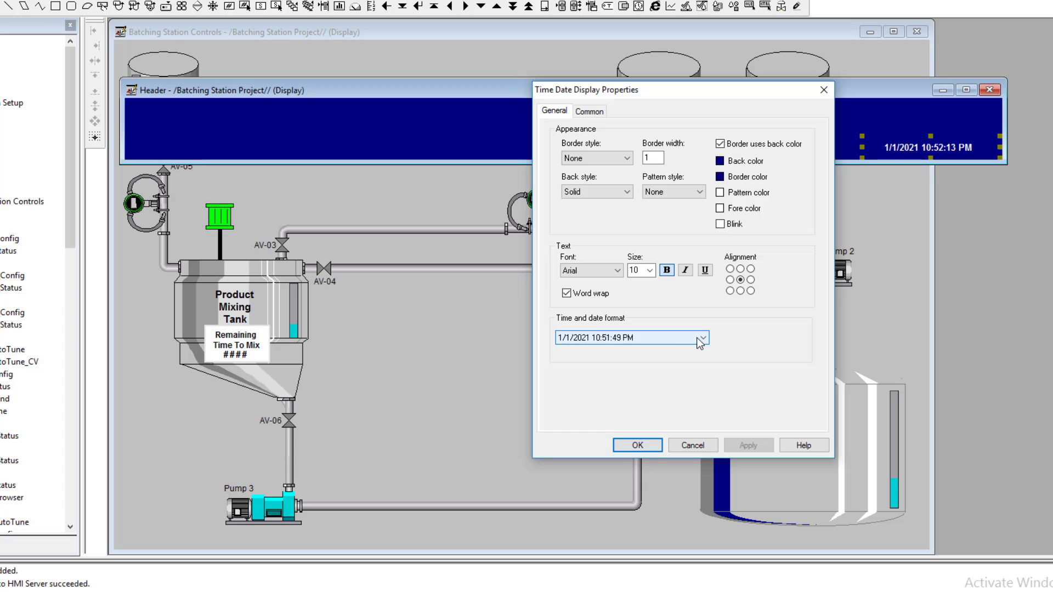
click(696, 343)
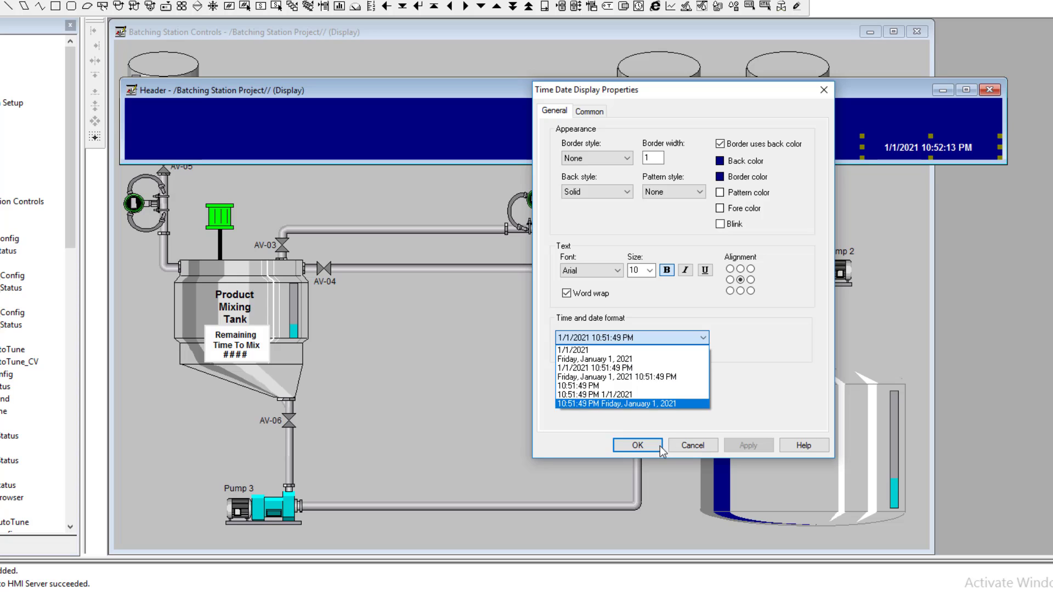
click(741, 391)
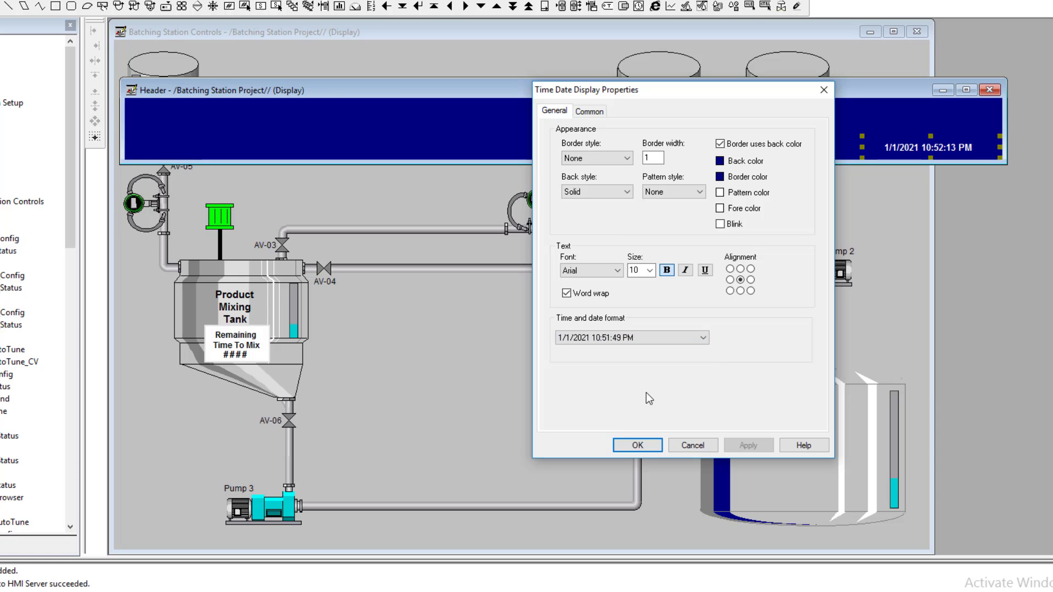
click(662, 337)
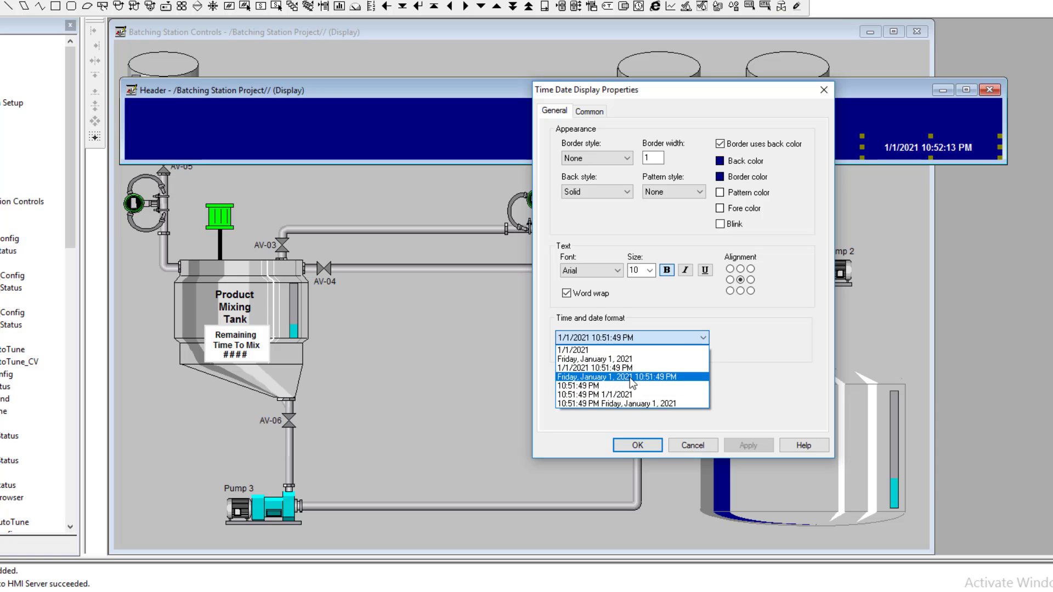
click(630, 403)
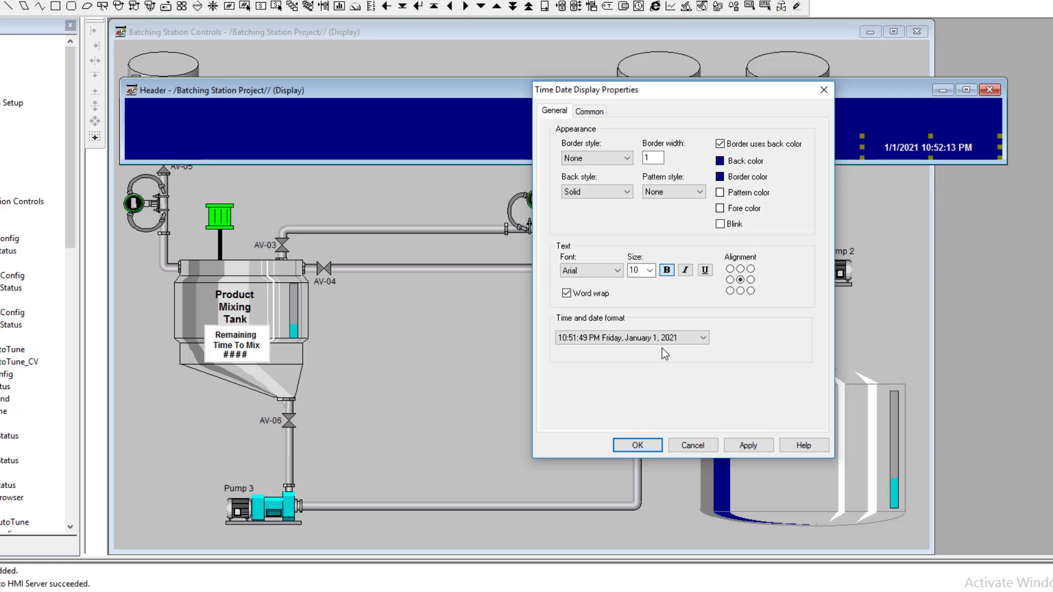
click(746, 442)
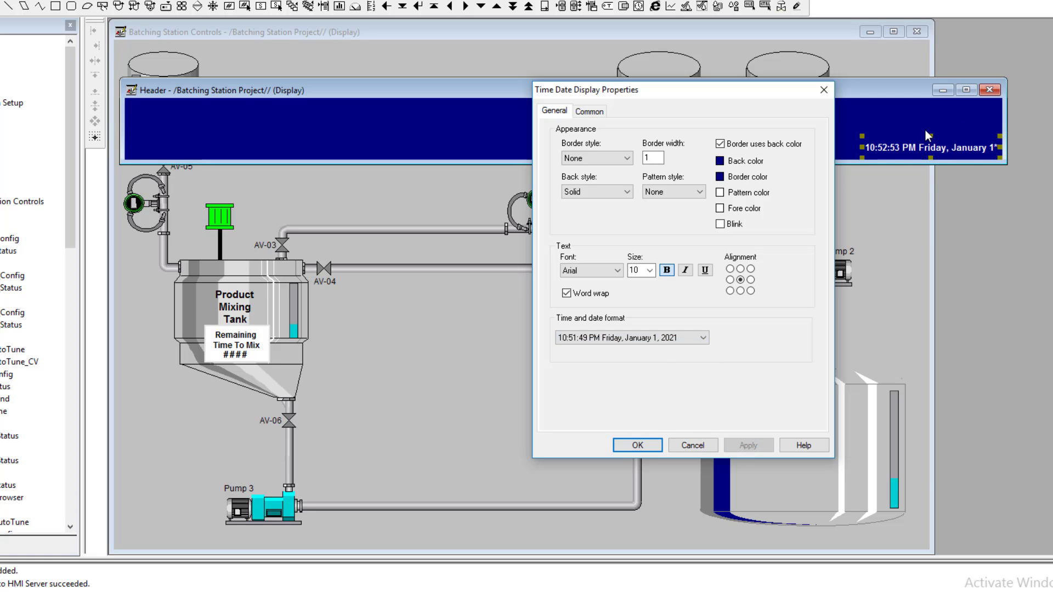
- Set the time and date format to 1/1/2021 10:51:49 PM and apply it to the object
click(704, 339)
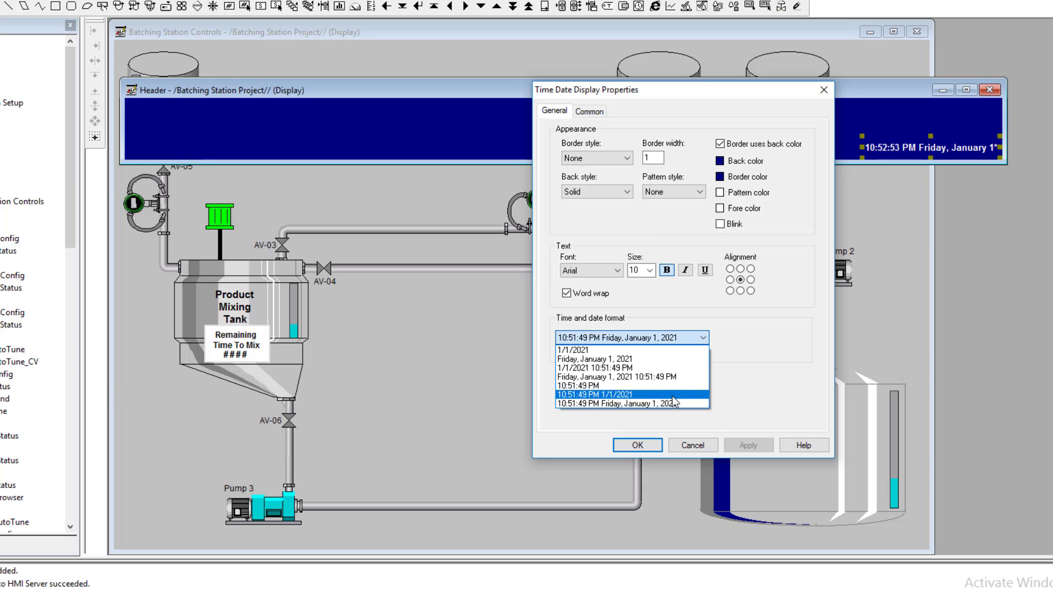
click(667, 367)
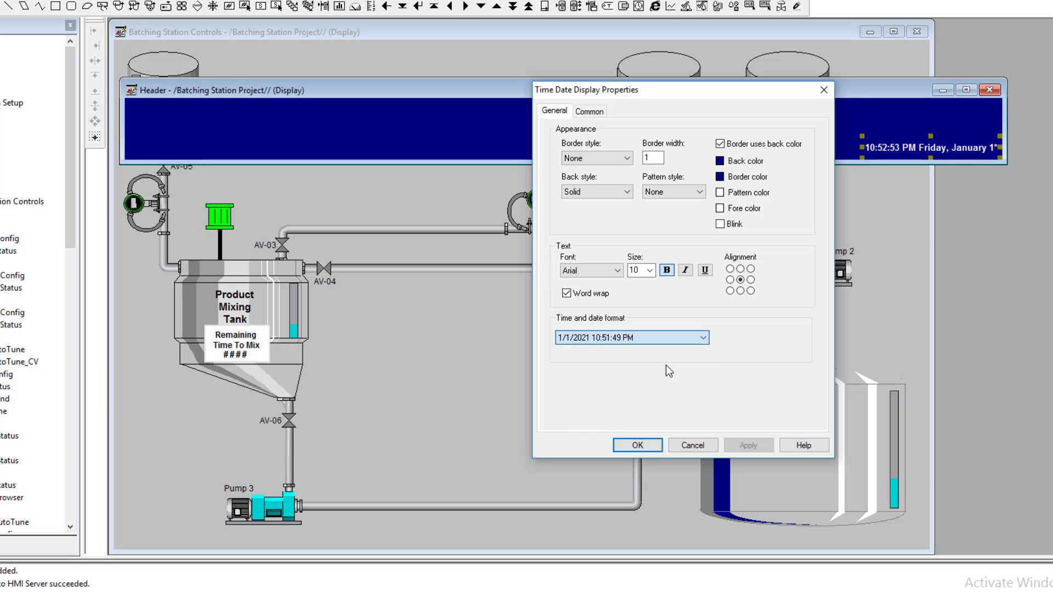
click(748, 445)
click(638, 445)
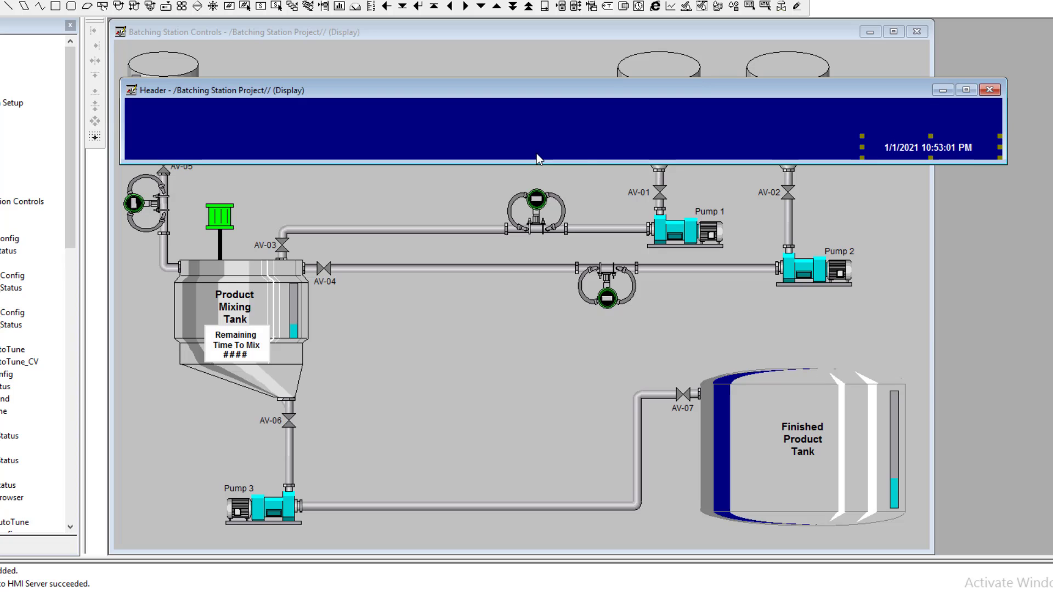
- Set the time and date object's font size to 12 and apply the change
double_click(940, 149)
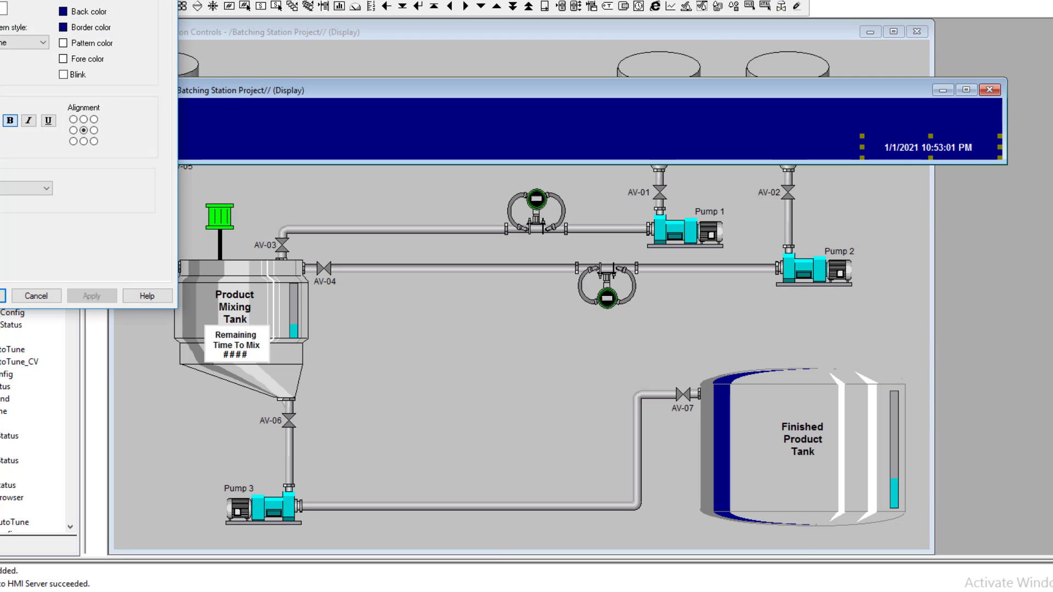
drag(17, 0, 408, 41)
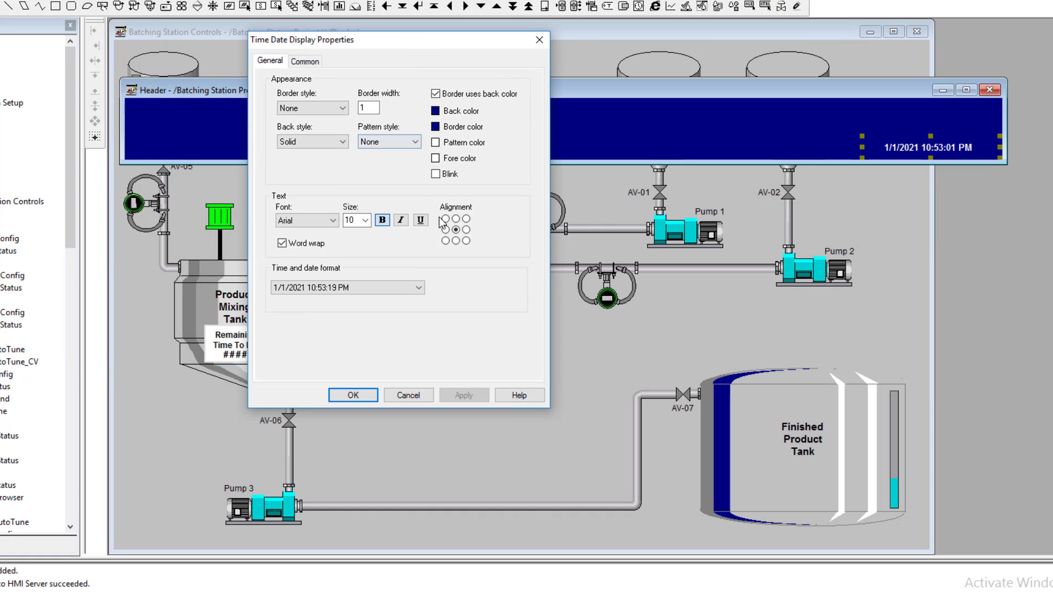
click(364, 220)
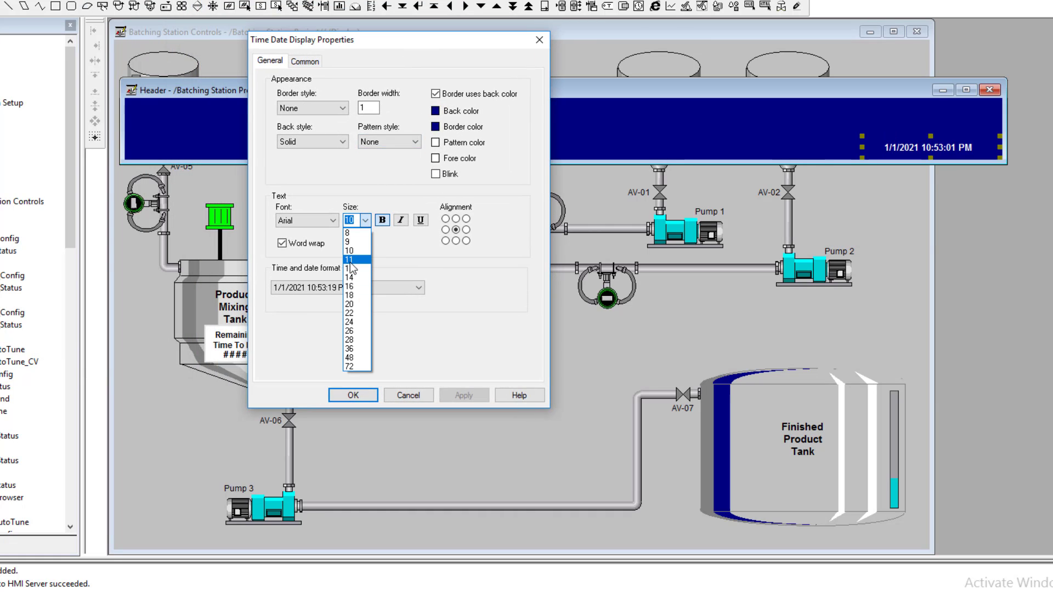
click(351, 268)
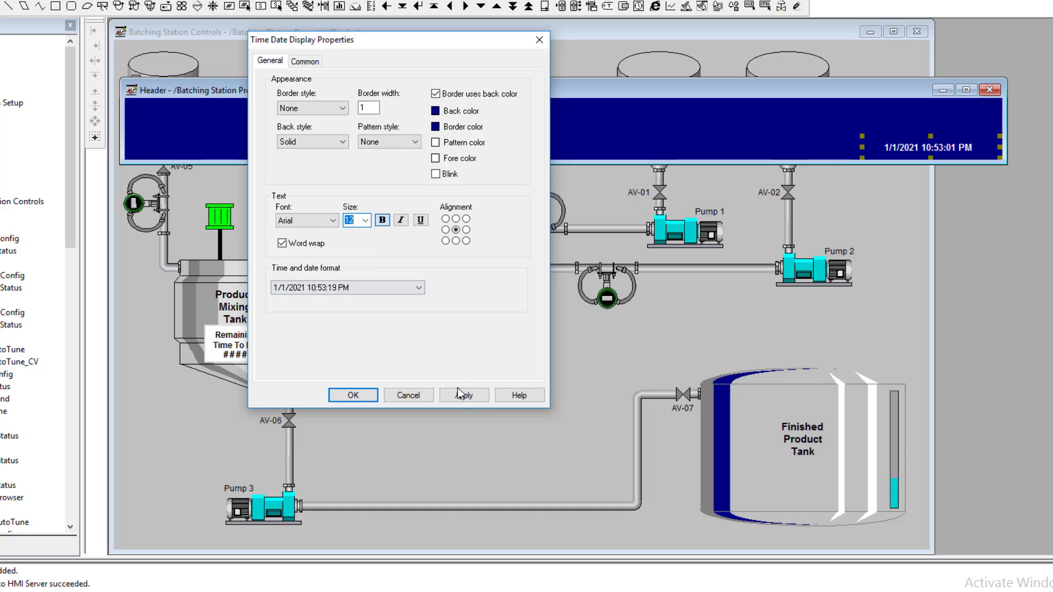
click(459, 391)
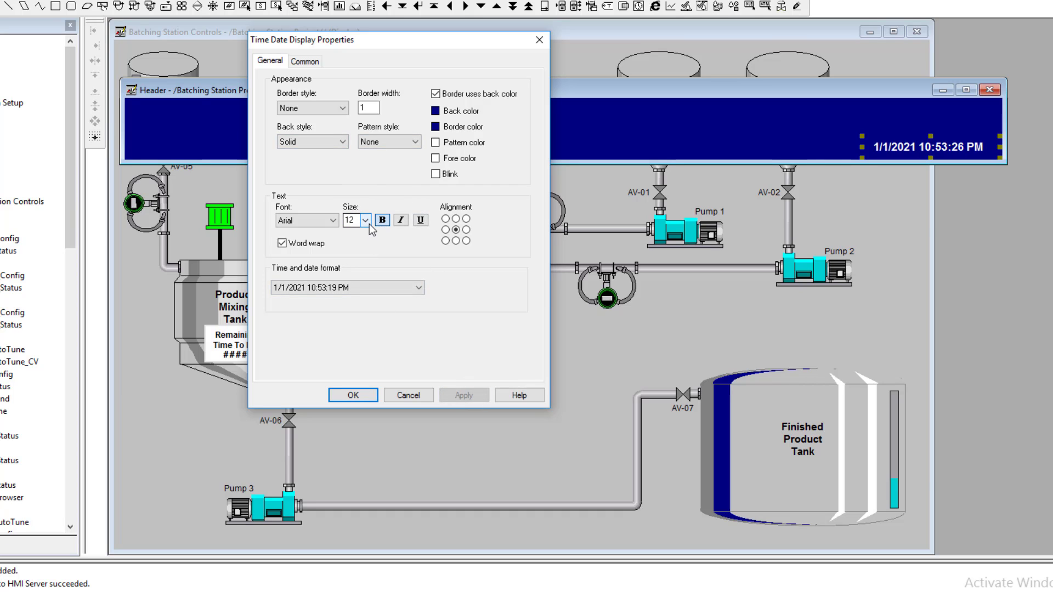
click(353, 395)
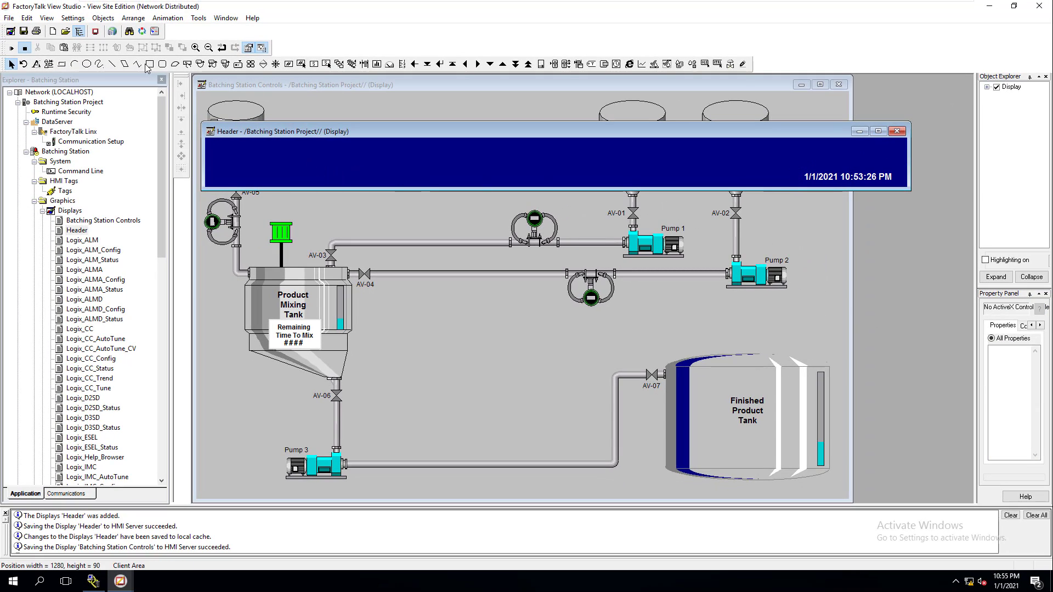
- Draw a small rectangular Navigation push button near the left end of the Header display
click(104, 18)
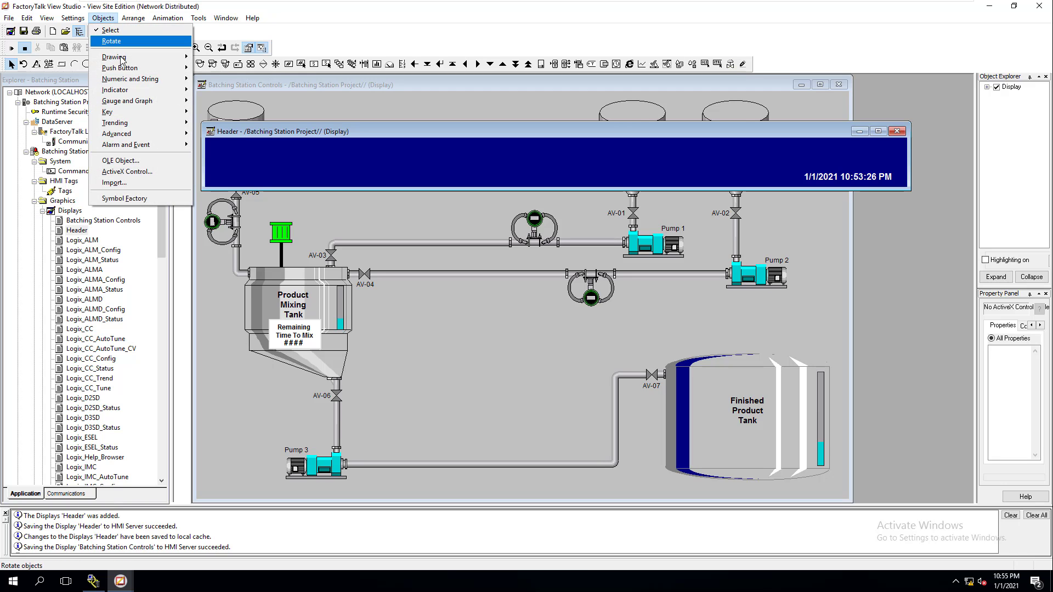
mouse_move(132, 70)
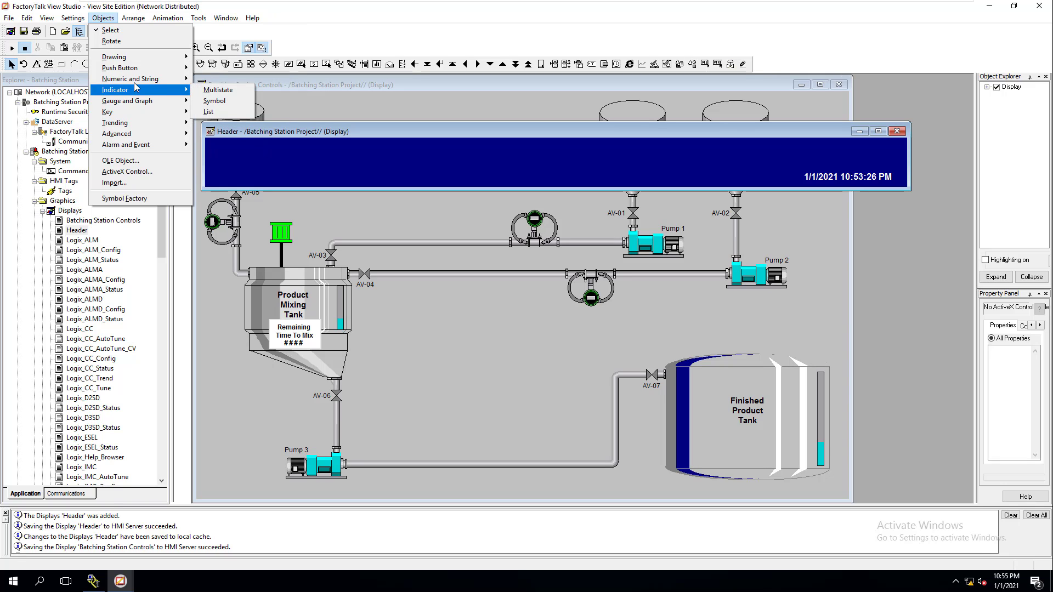
mouse_move(137, 95)
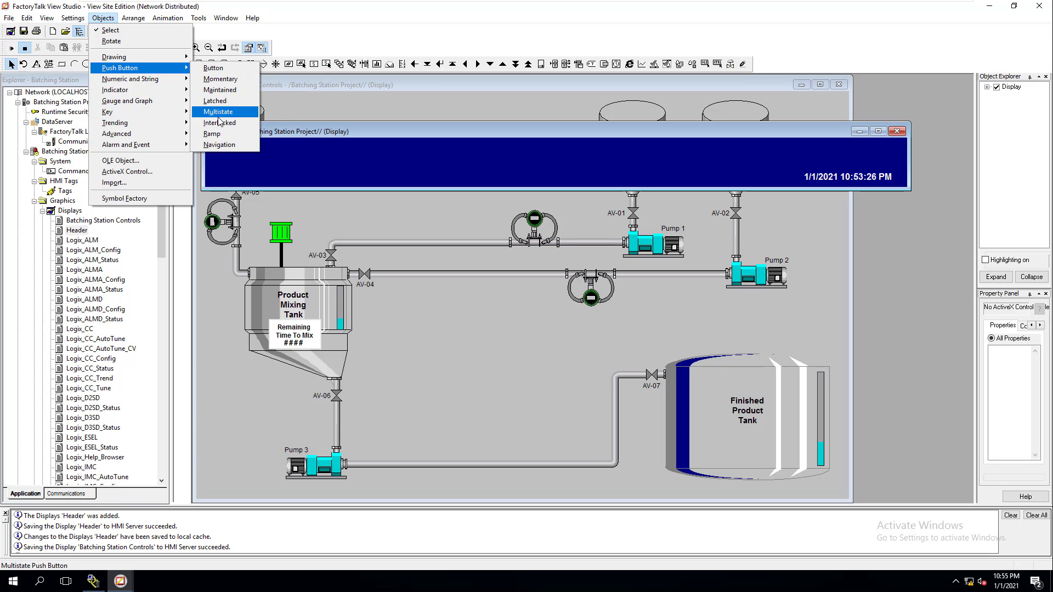
click(227, 146)
drag(244, 149, 275, 168)
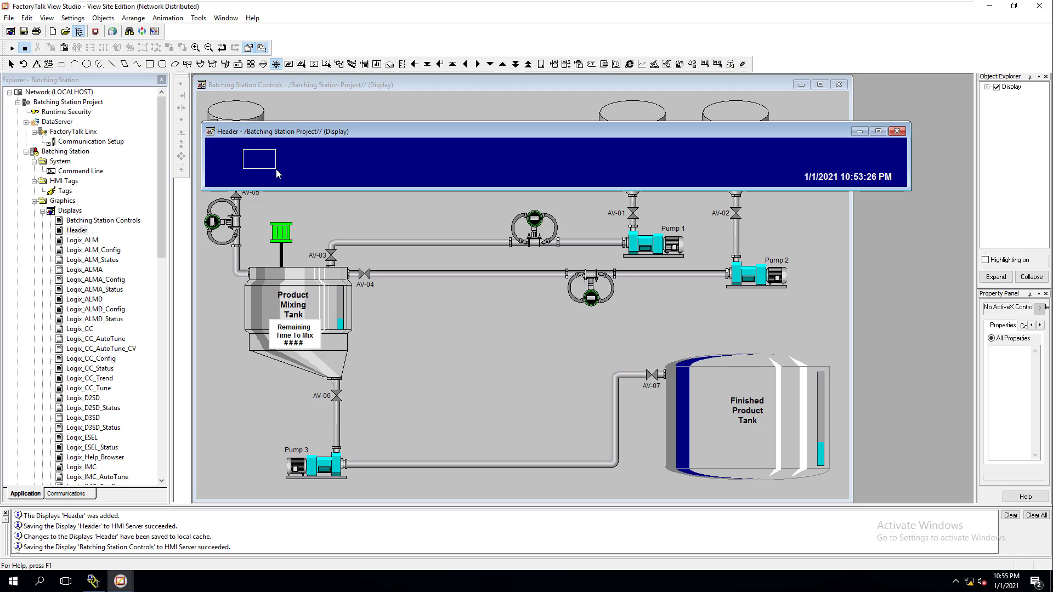
drag(275, 169, 275, 170)
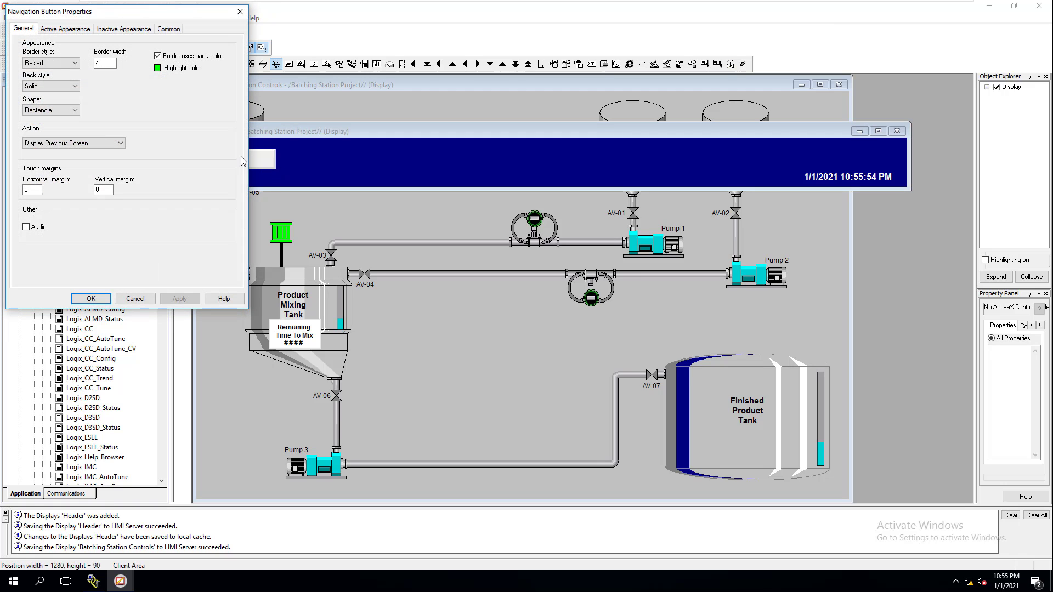
- Set the navigation button's border width to 2 and keep Display Previous Screen as its action
double_click(99, 64)
drag(130, 13, 441, 77)
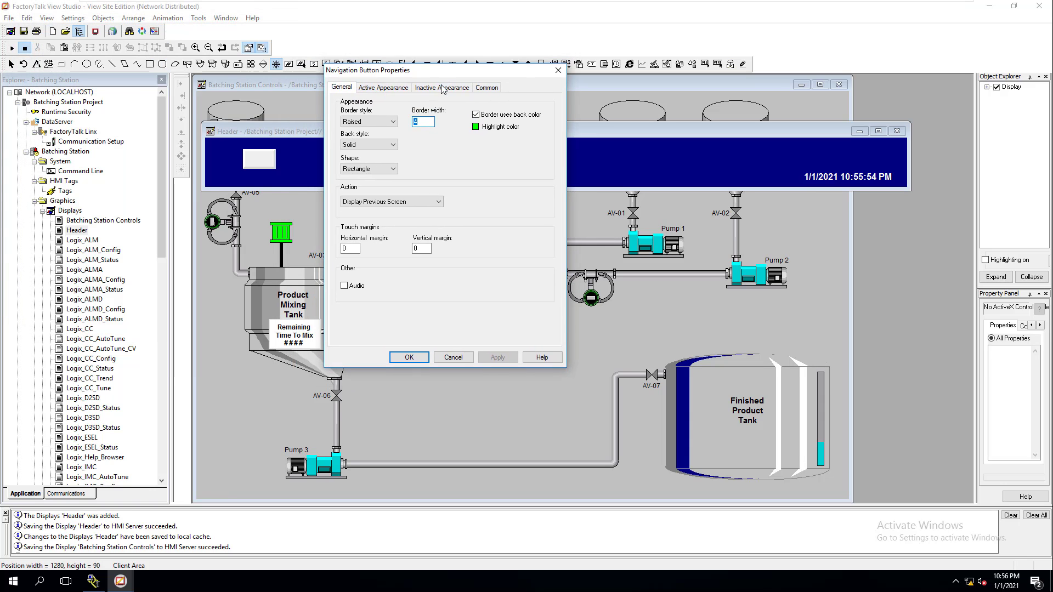
click(416, 123)
double_click(385, 79)
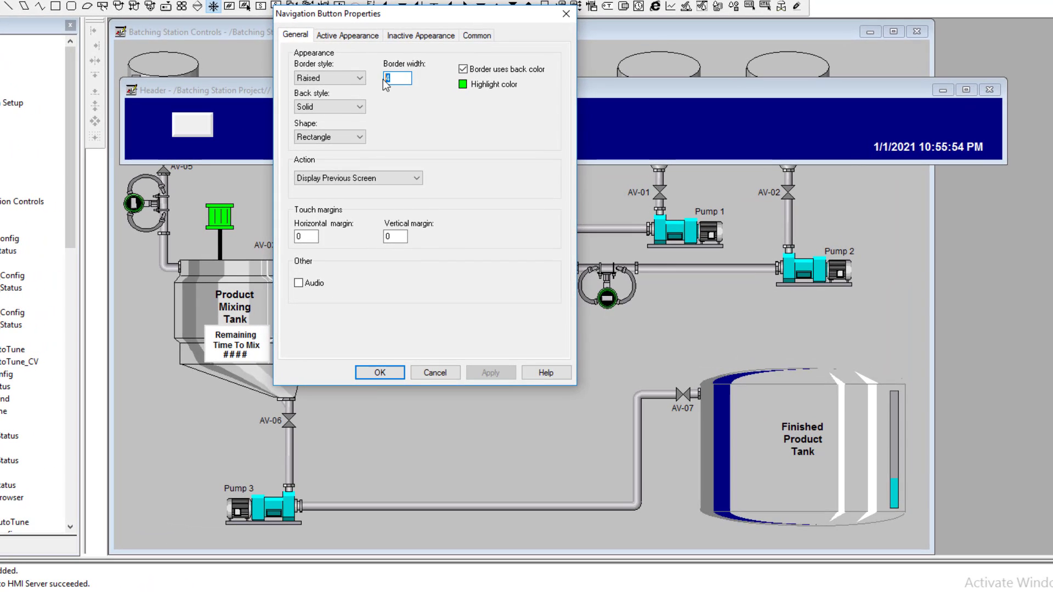
text(2)
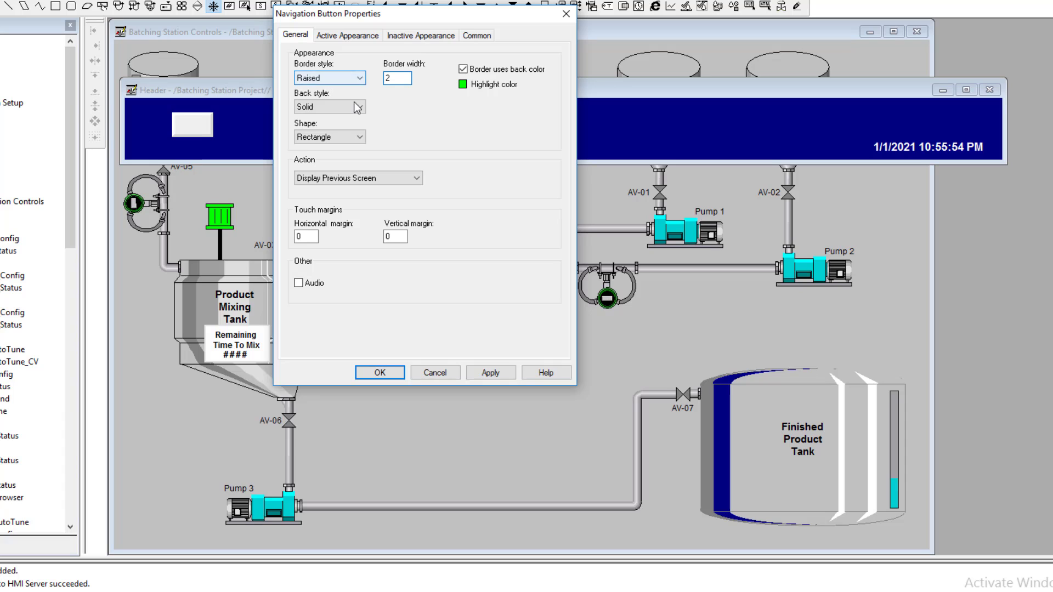
click(489, 372)
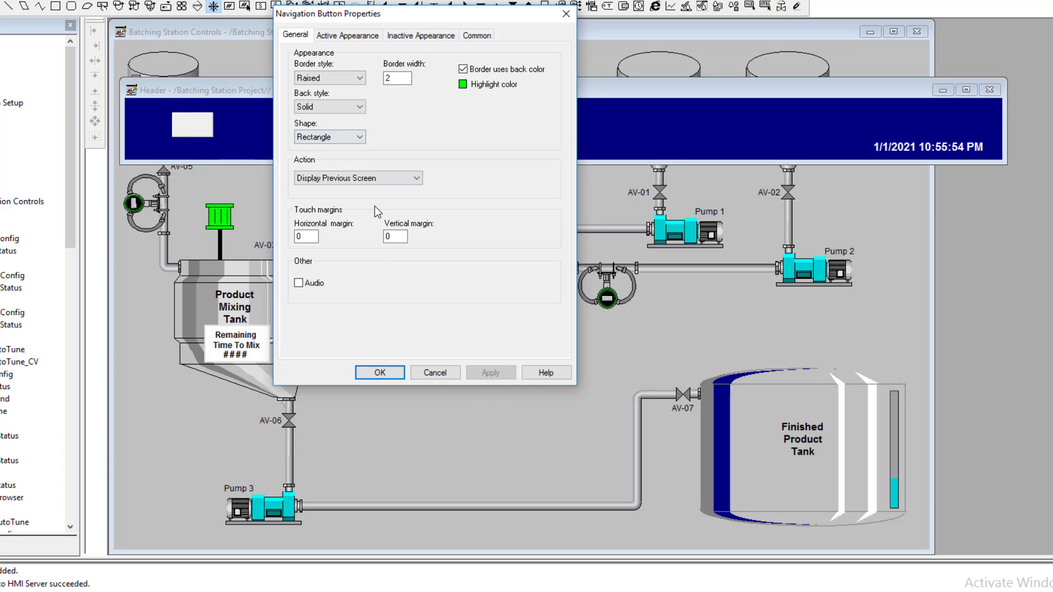
click(345, 180)
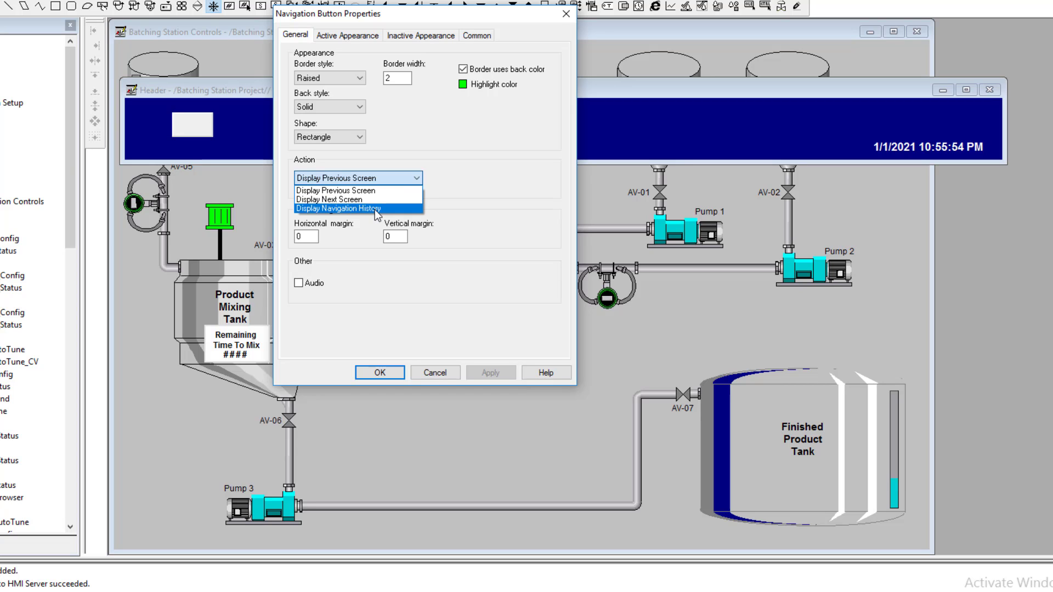
click(386, 117)
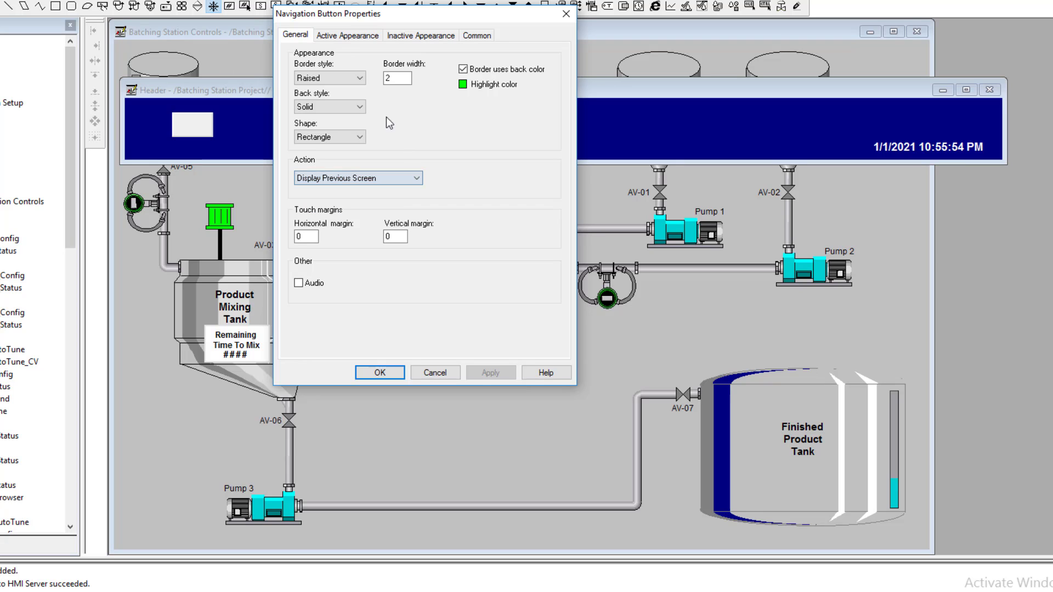
- Give the navigation button's active appearance the caption < in bold and apply the changes
click(345, 35)
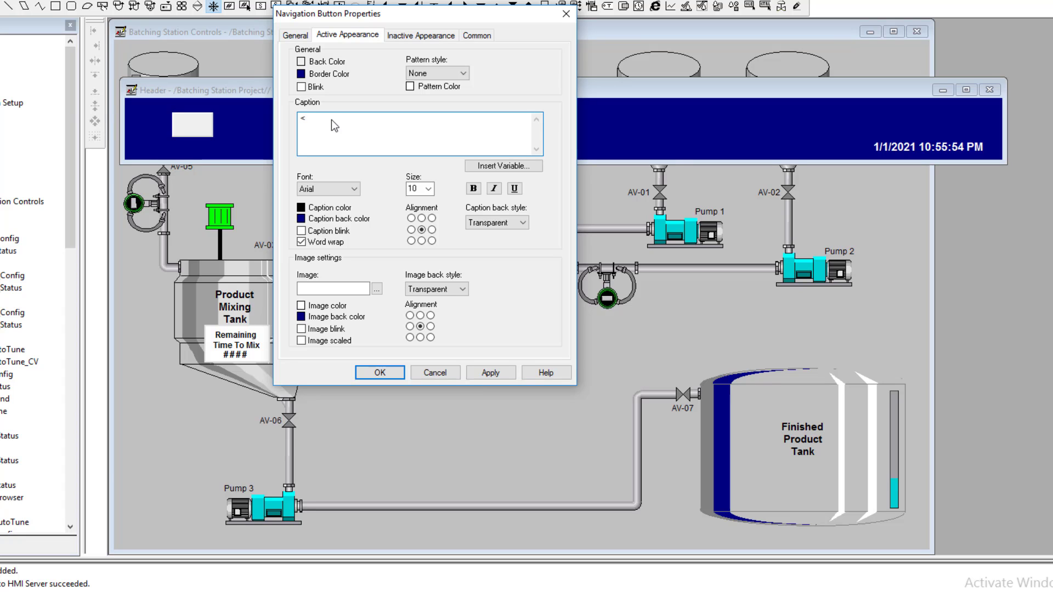
click(489, 373)
click(473, 189)
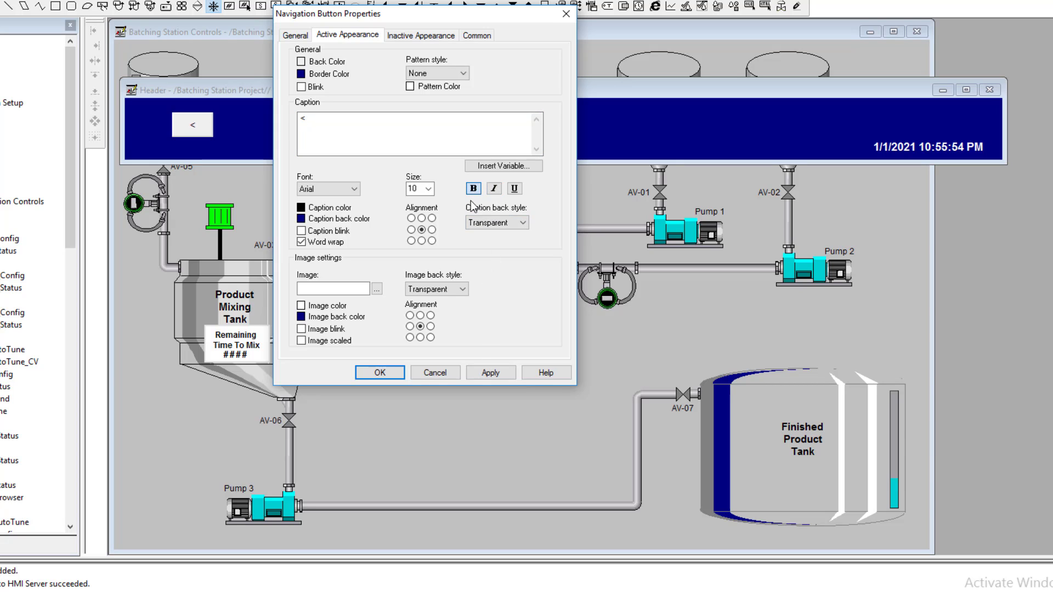
click(491, 373)
- Try caption font sizes 16, 18 and 20 on the navigation button, applying each one
click(429, 189)
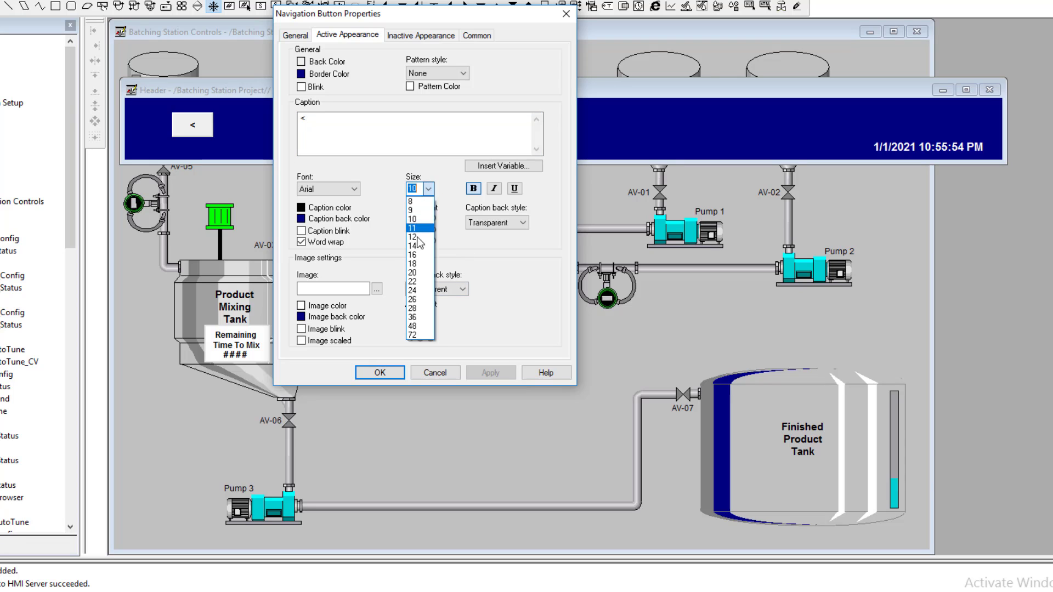
click(418, 255)
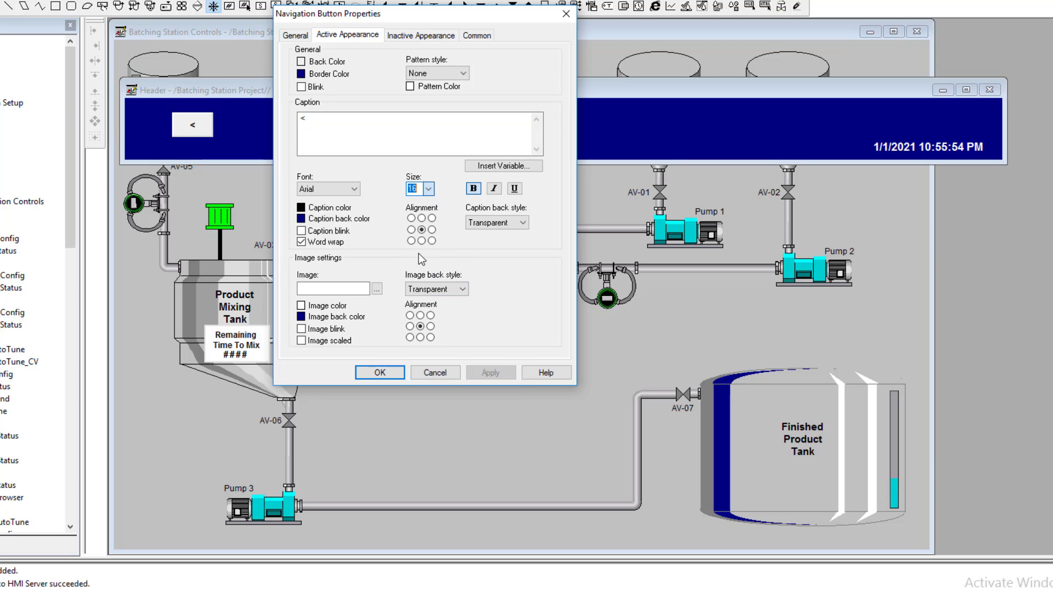
click(482, 376)
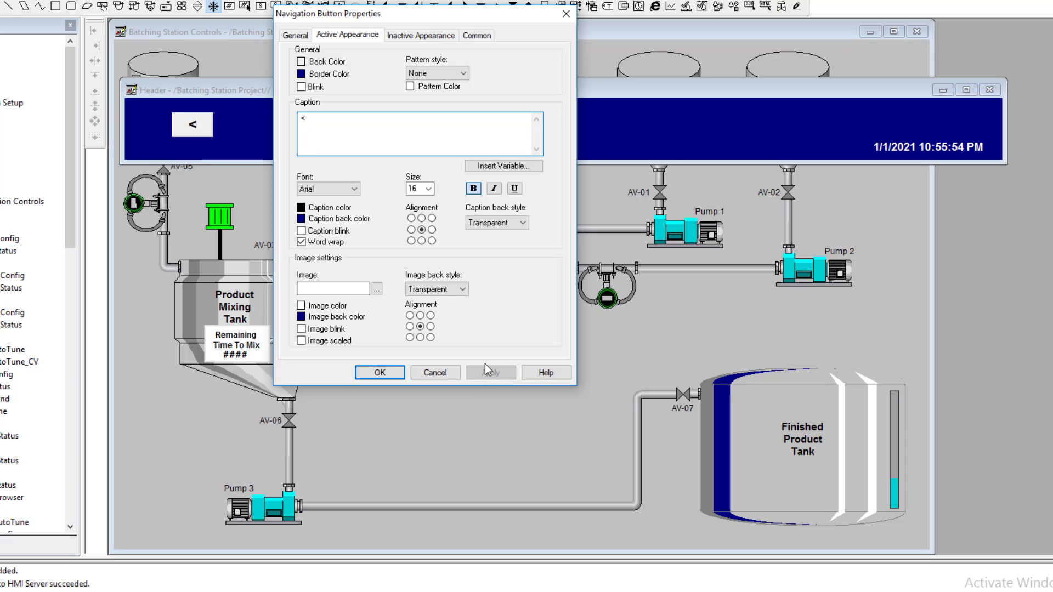
click(428, 189)
click(416, 266)
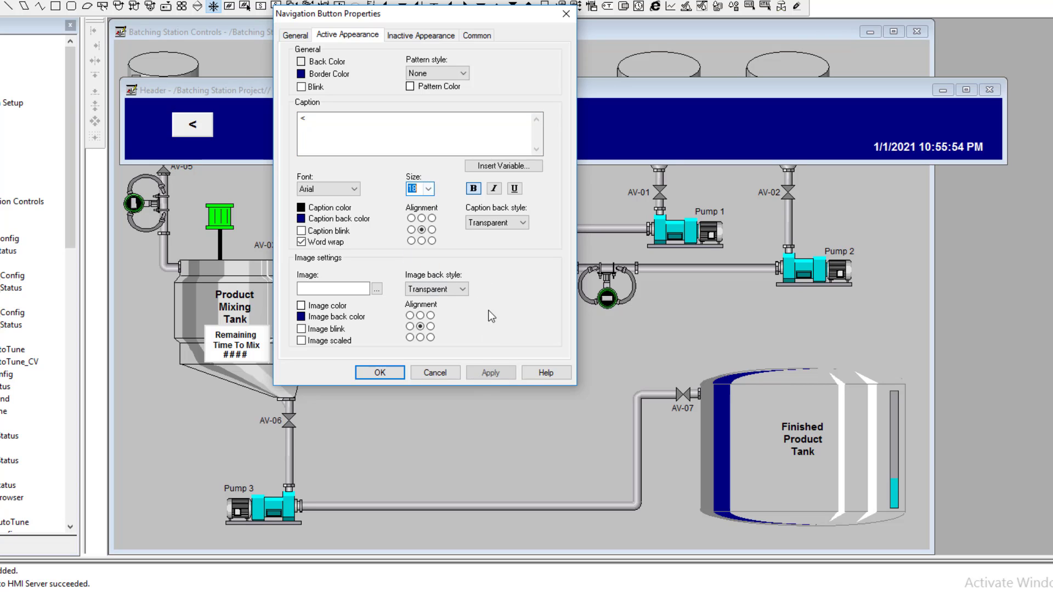
click(491, 372)
click(429, 189)
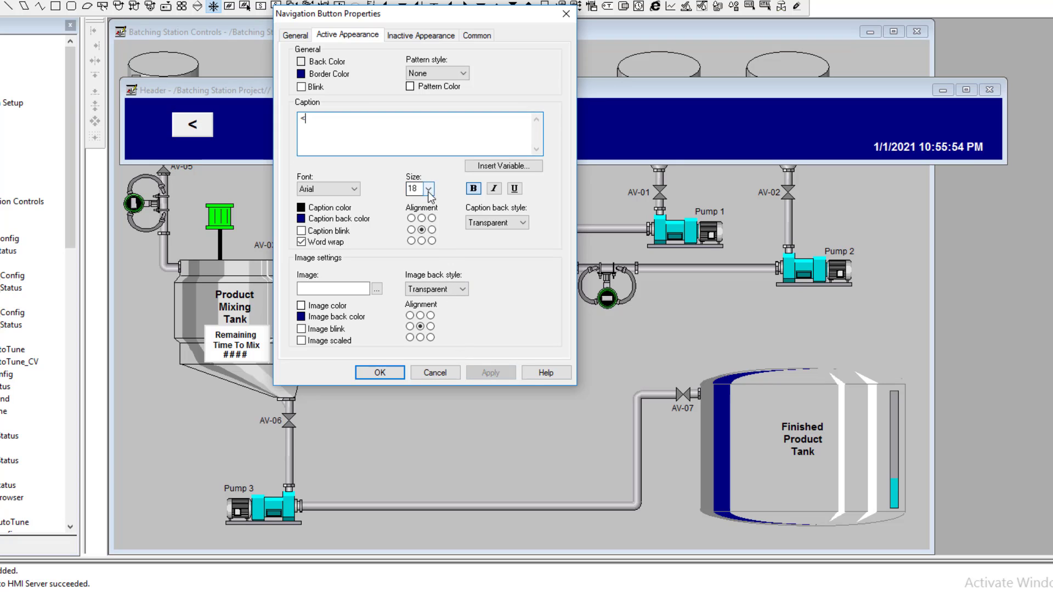
click(429, 275)
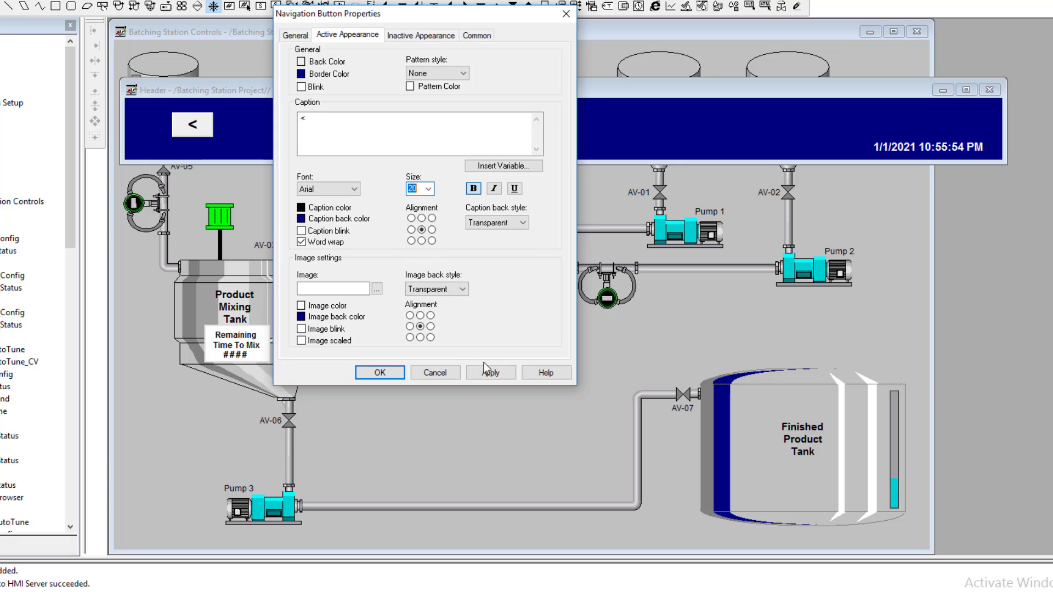
click(489, 373)
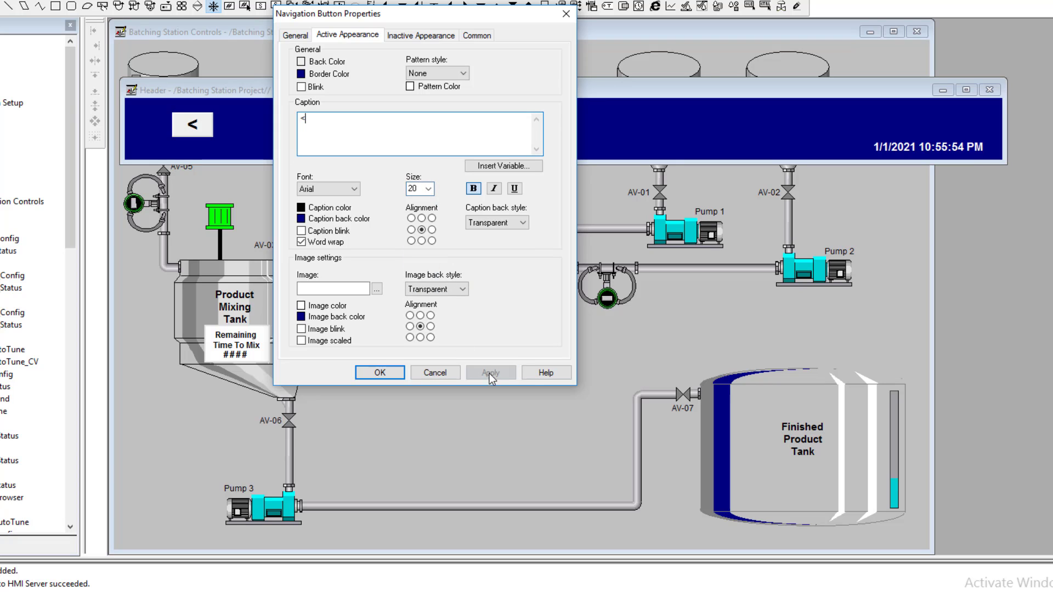
- Try the larger caption font sizes 24 and 22 on the navigation button
click(428, 188)
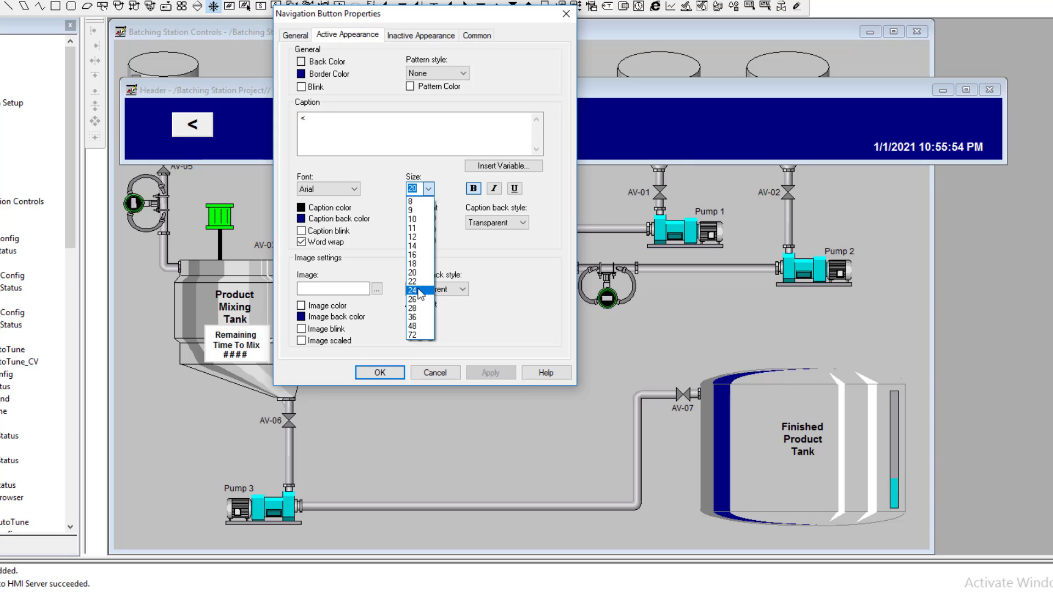
click(419, 291)
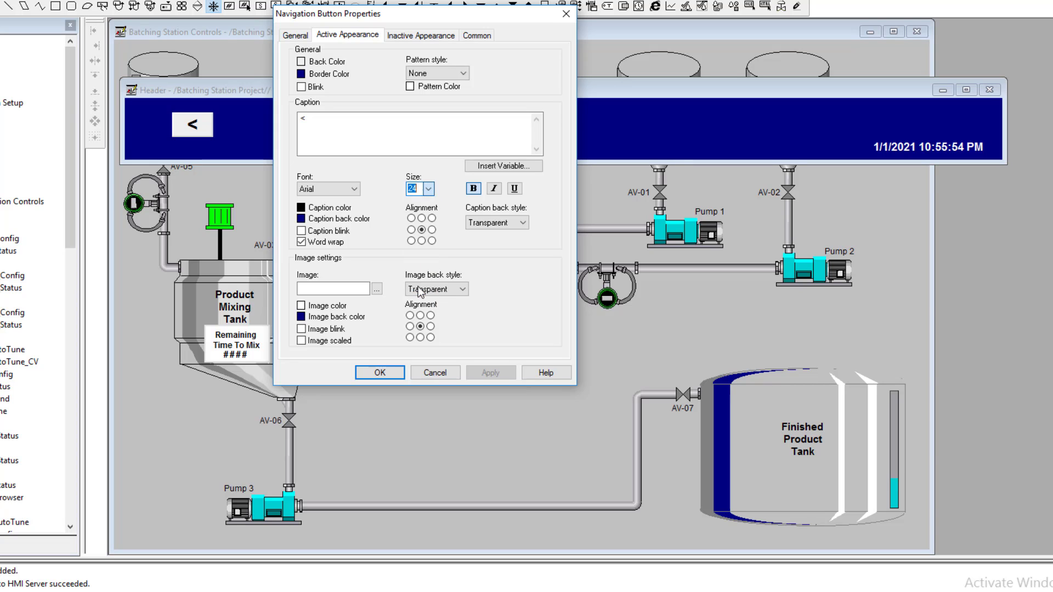
click(501, 373)
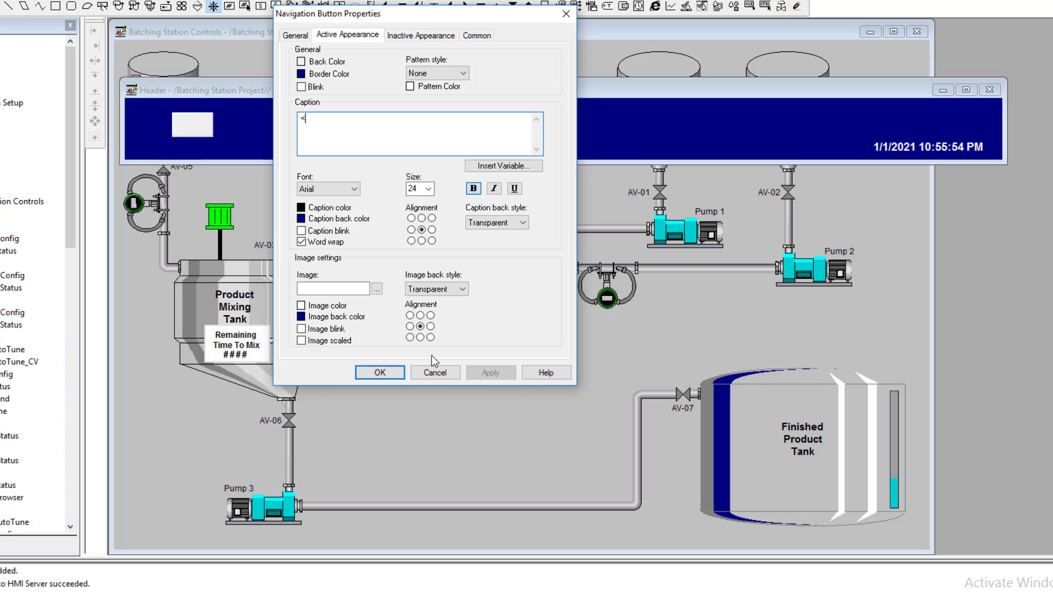
click(429, 189)
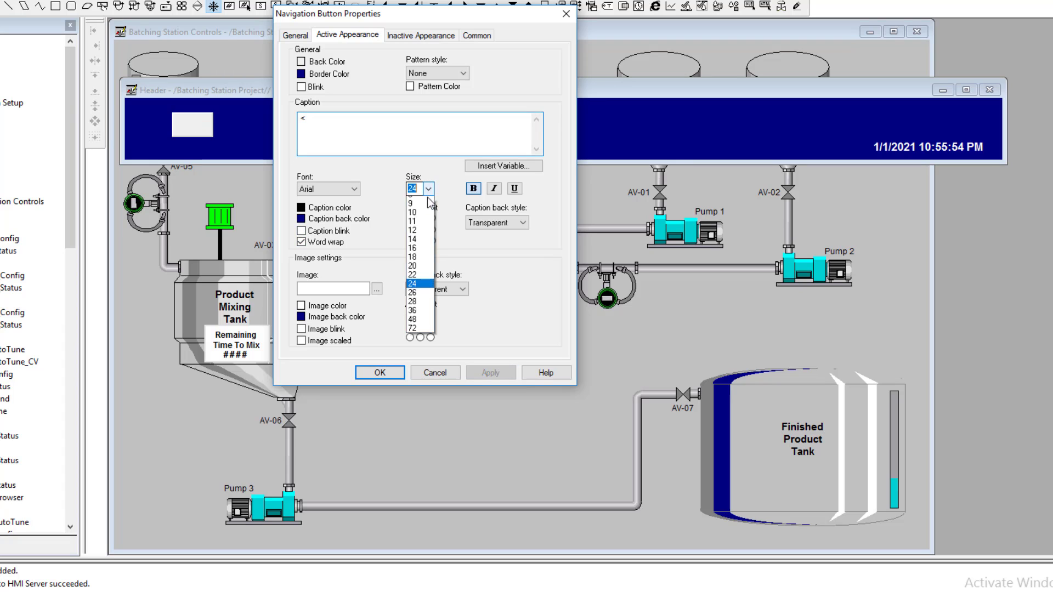
click(425, 292)
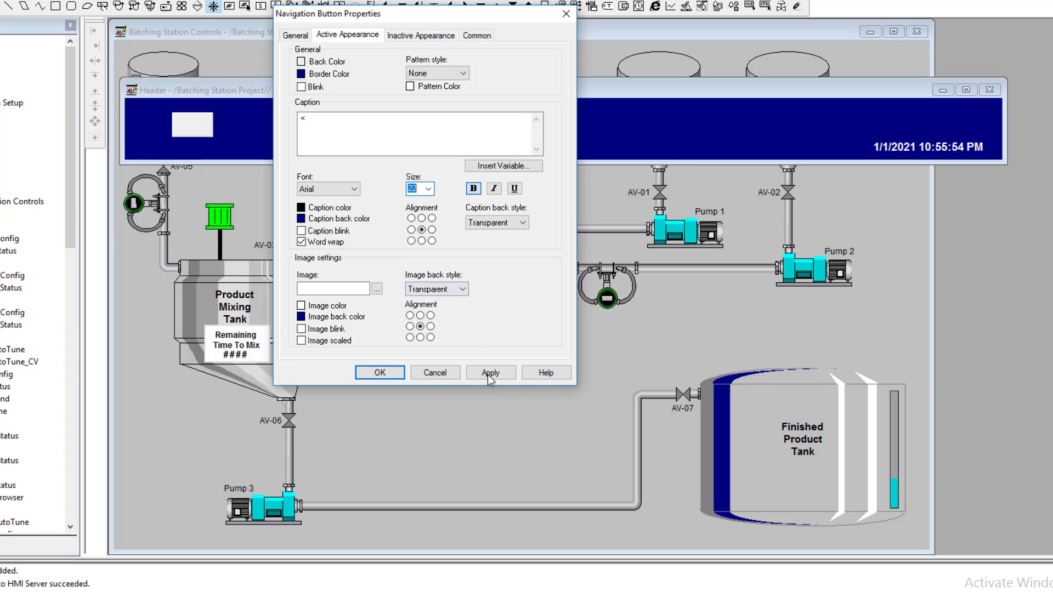
click(489, 373)
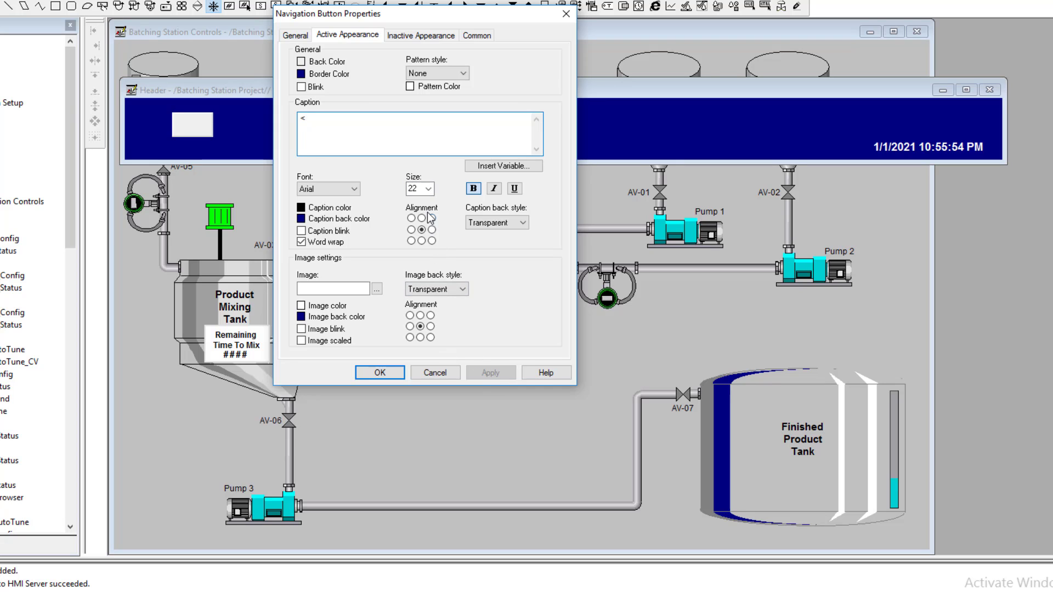
- Set the navigation button's caption font size to 20 and accept its properties
click(429, 189)
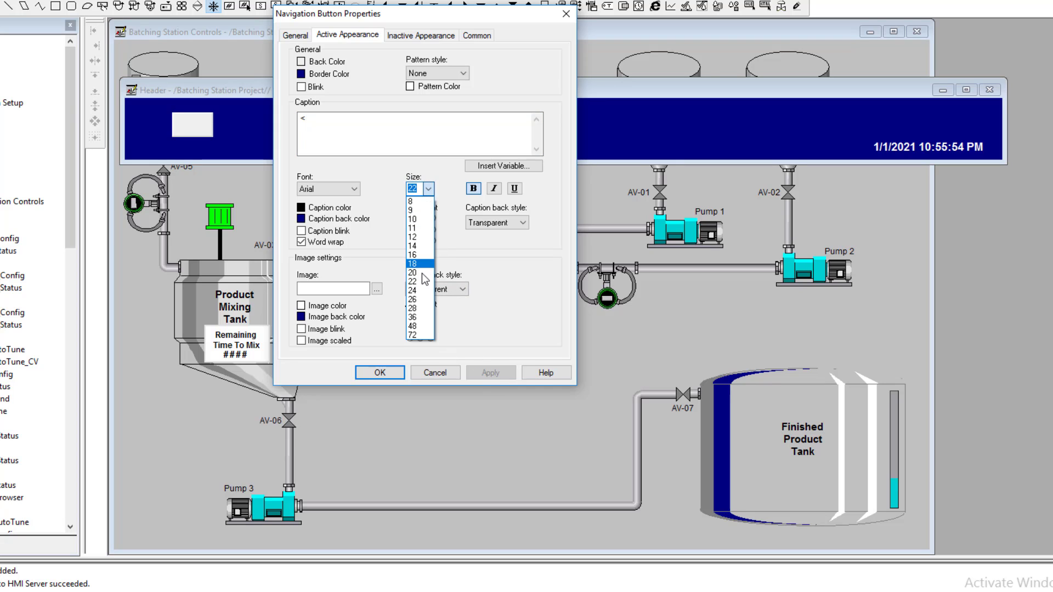
click(419, 272)
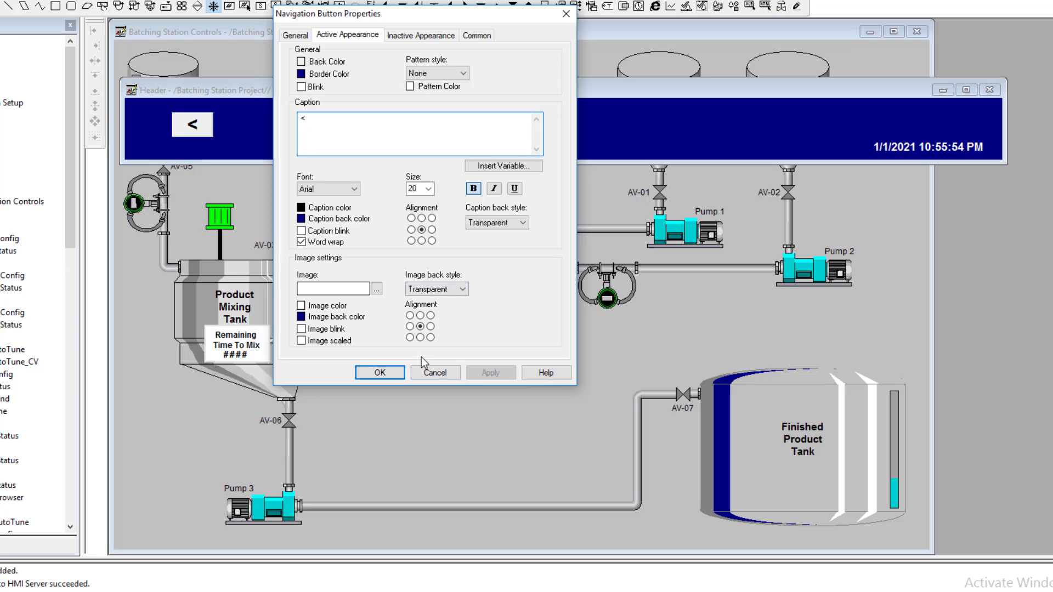
click(380, 372)
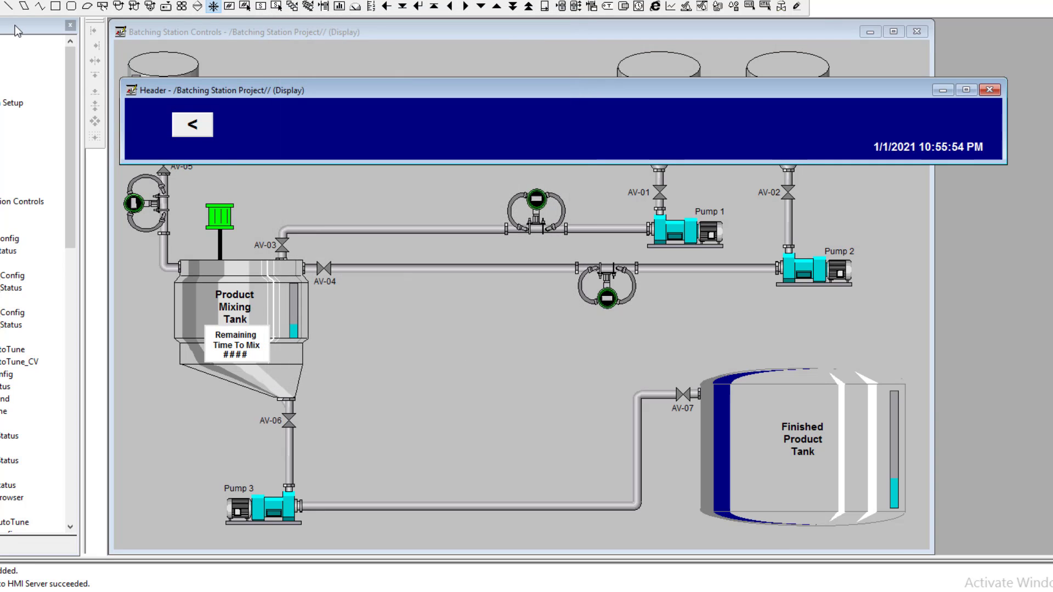
- Move the < button to about X 11, Y 6 in the Header display and place a duplicate at about X 153, Y 9
click(207, 130)
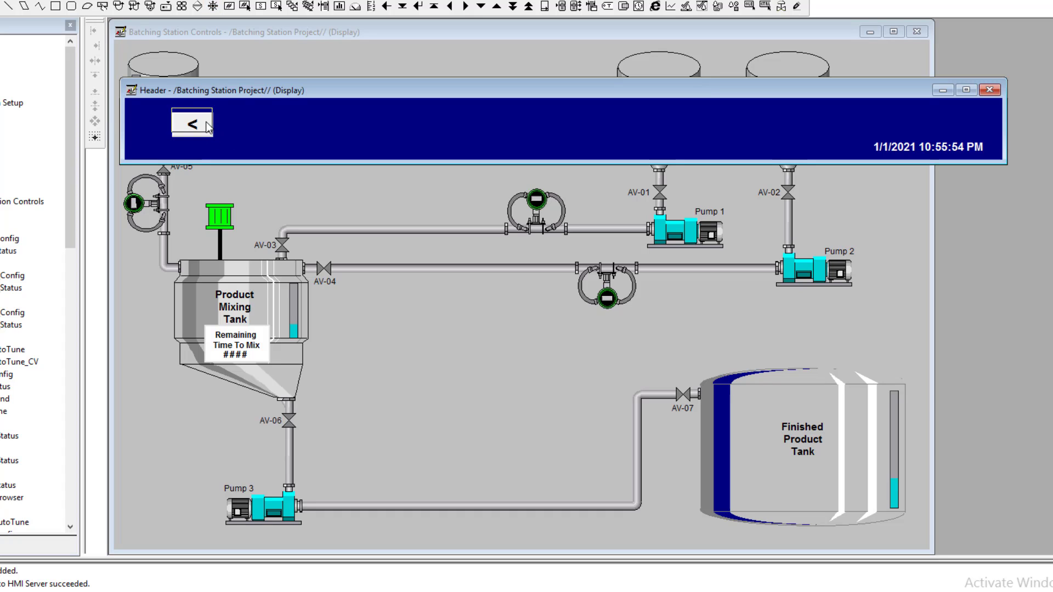
drag(207, 129, 169, 123)
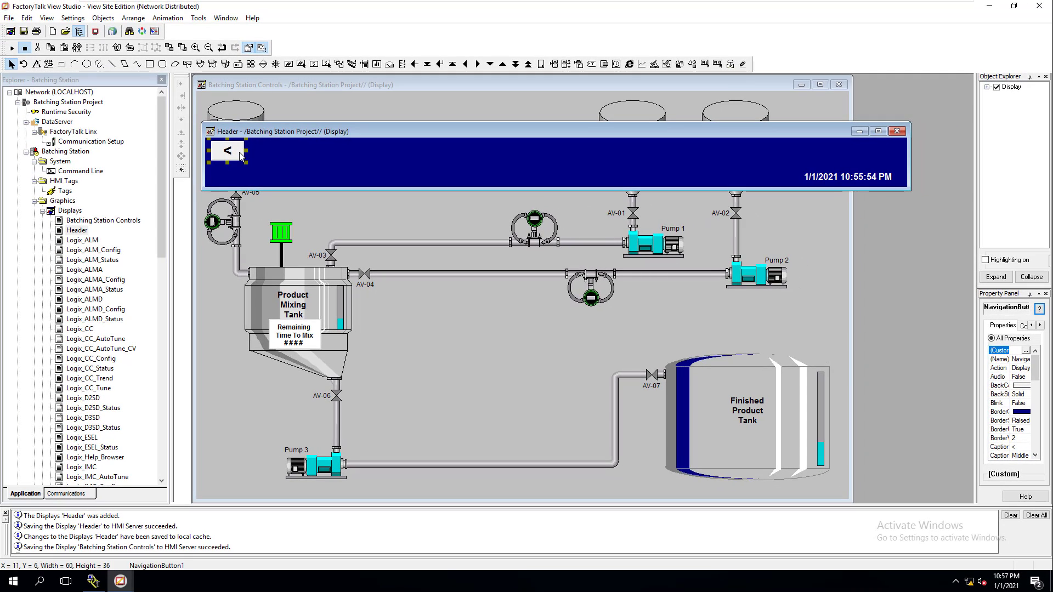
key(ctrl+d)
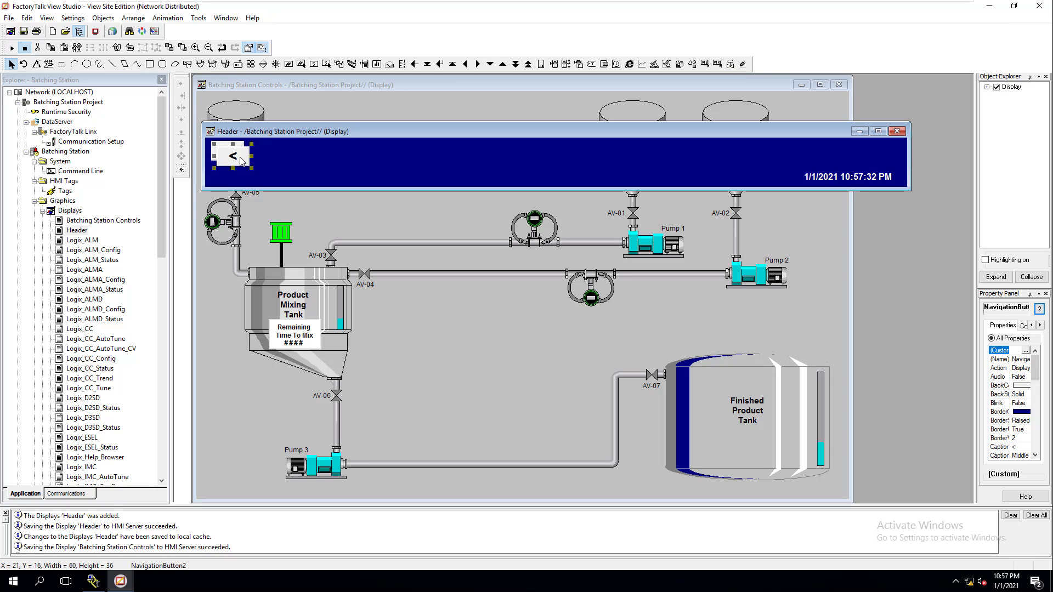
drag(241, 162, 310, 158)
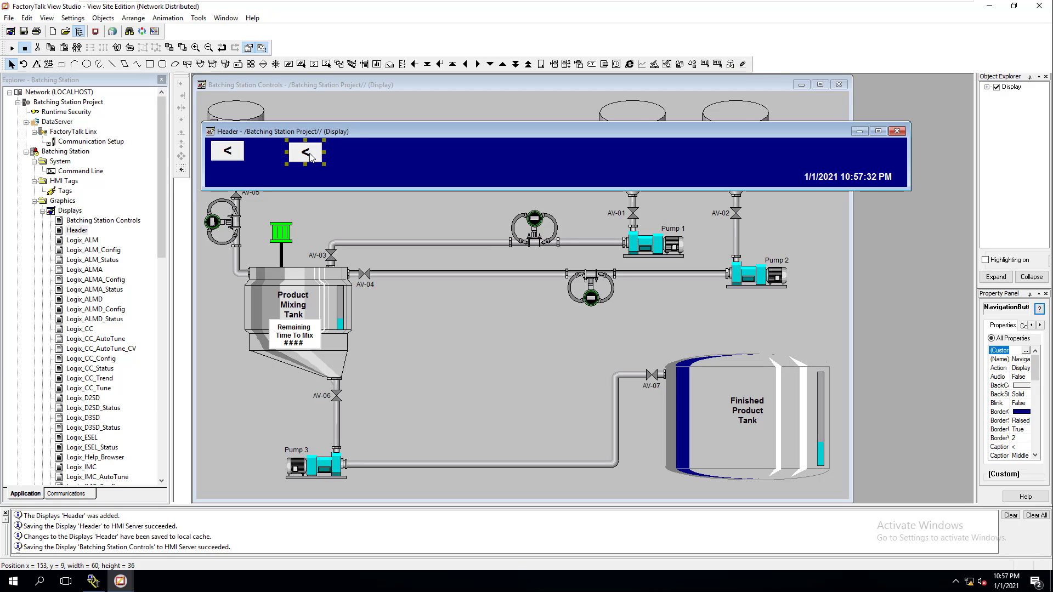
- Set the duplicated button's action to Display Next Screen and its caption to >, and accept the properties
double_click(310, 158)
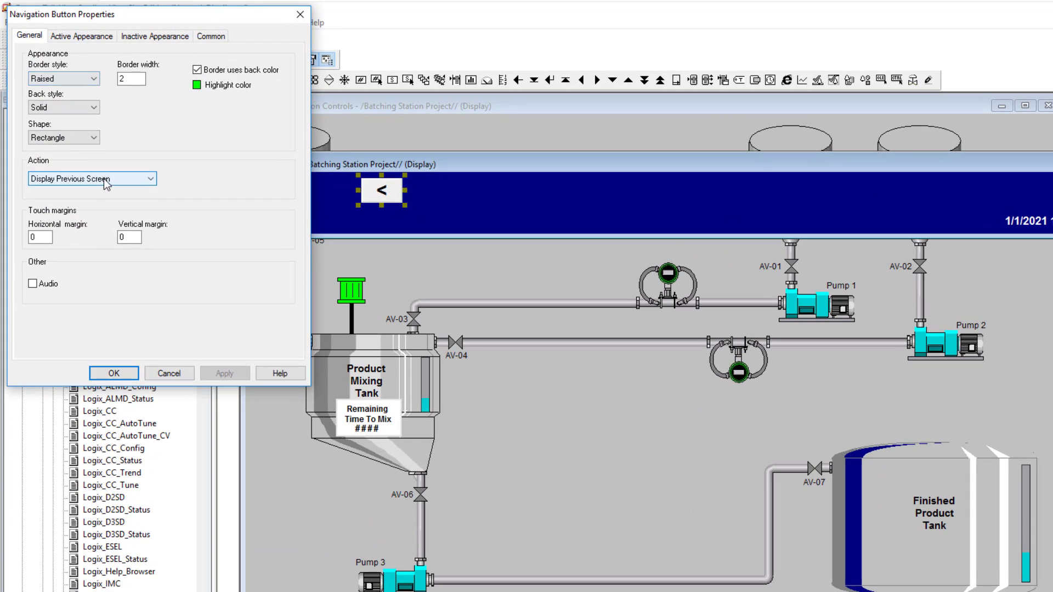
click(106, 183)
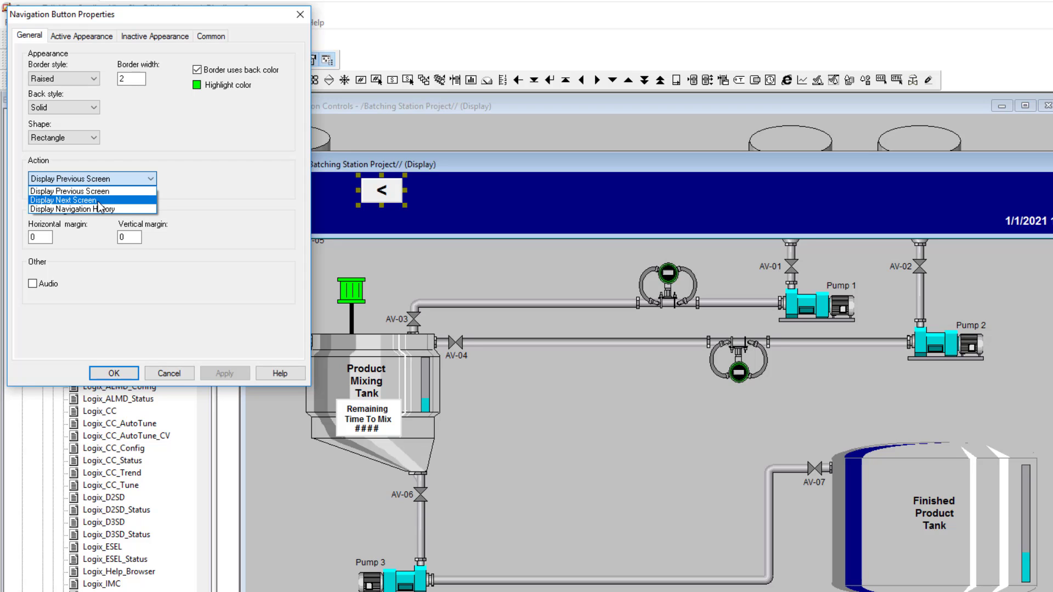
click(99, 201)
click(89, 37)
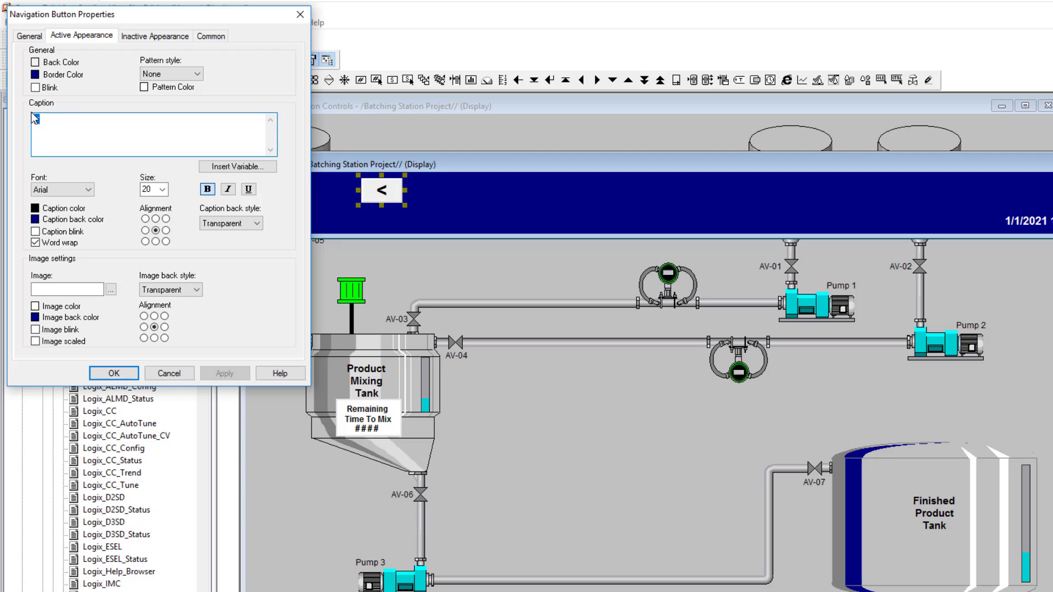
key(Delete)
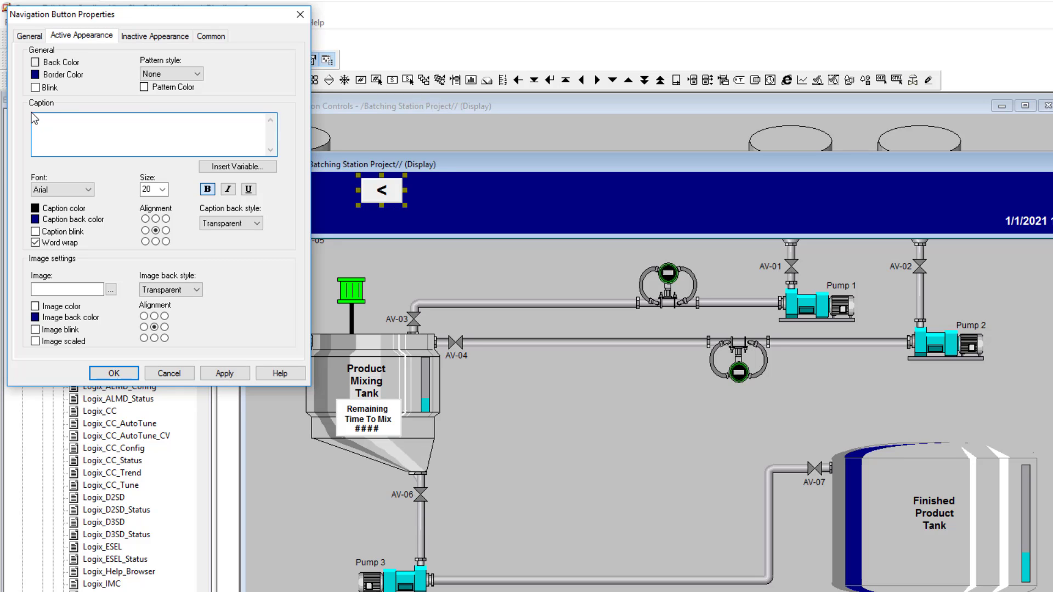
text(>)
click(221, 374)
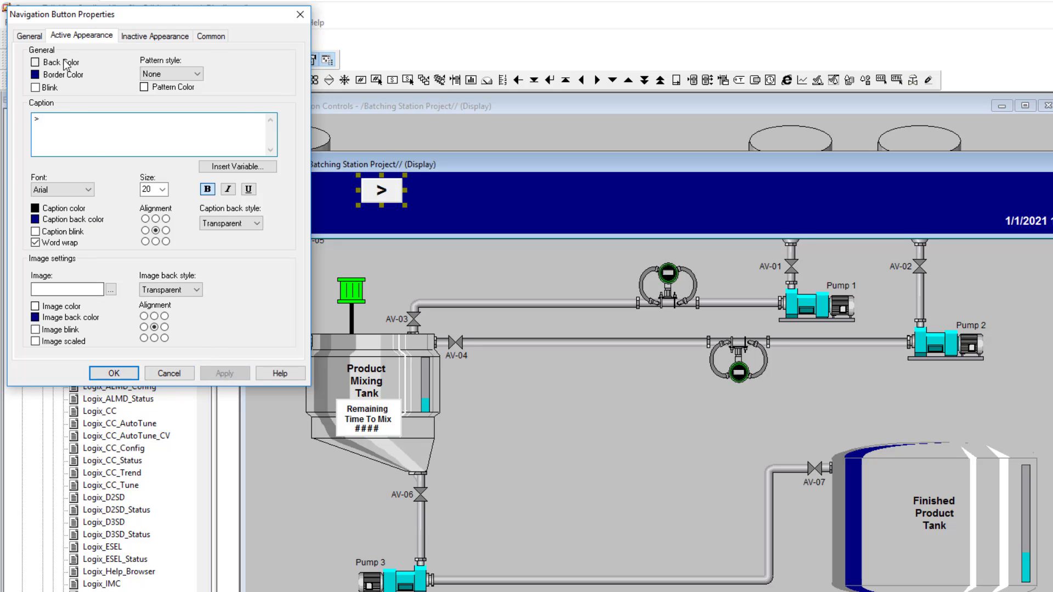
click(30, 36)
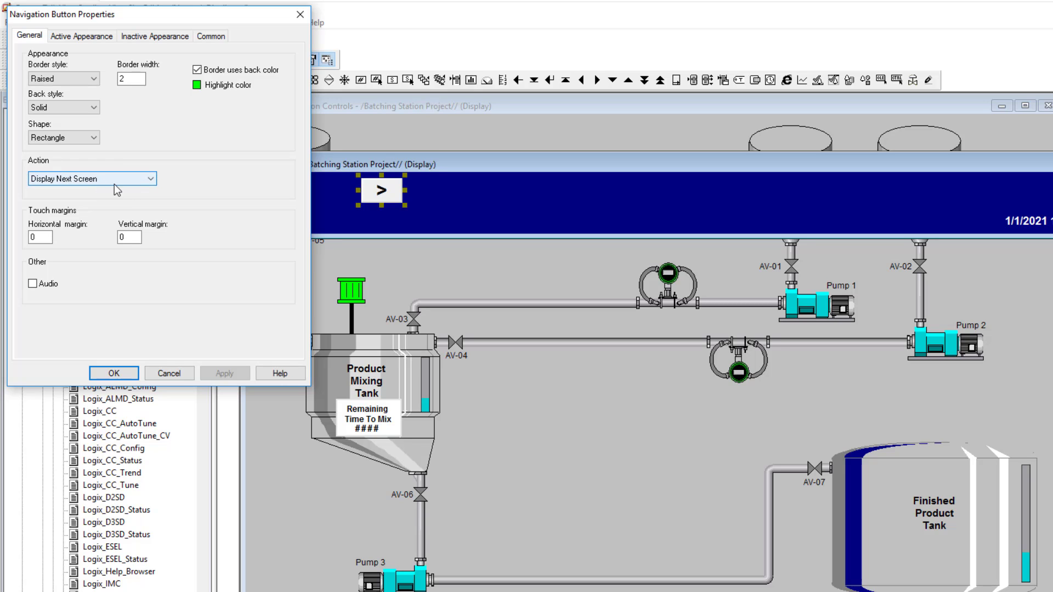
click(118, 374)
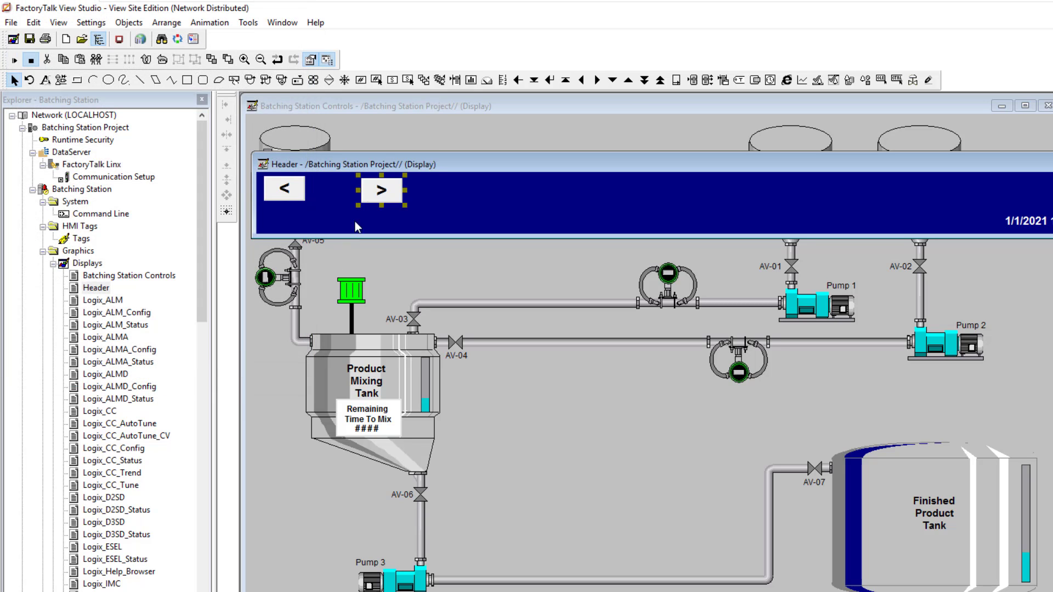
- Align the tops of the < and > buttons in the Header display
shift+click(289, 193)
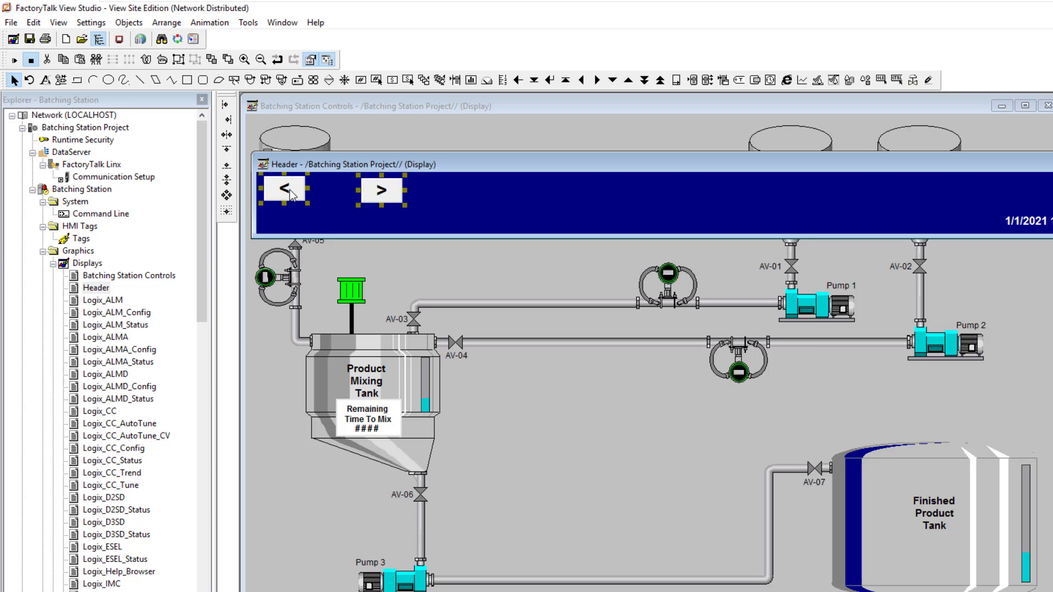
click(226, 150)
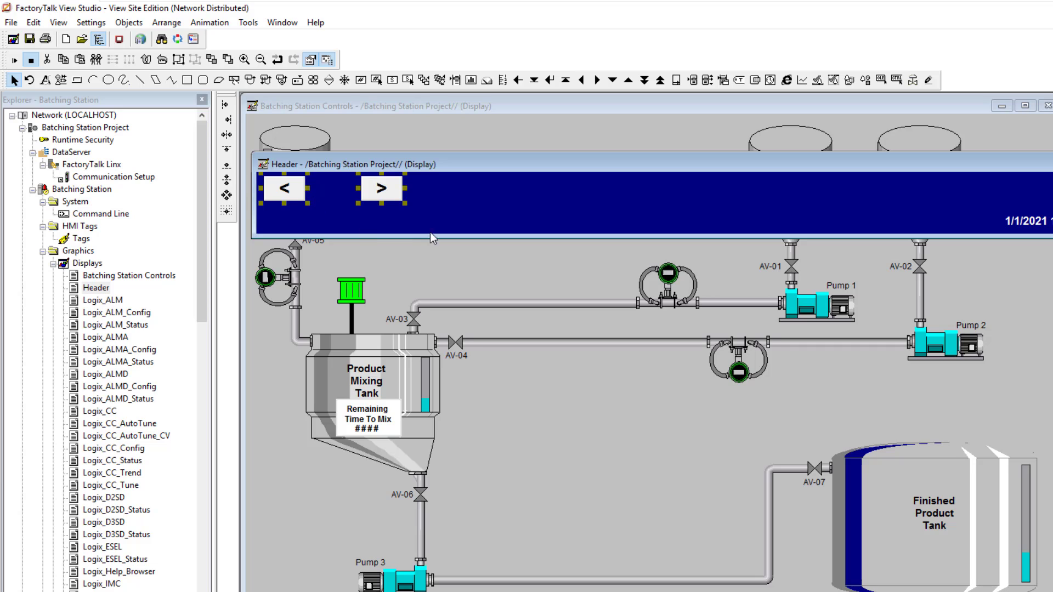
click(331, 190)
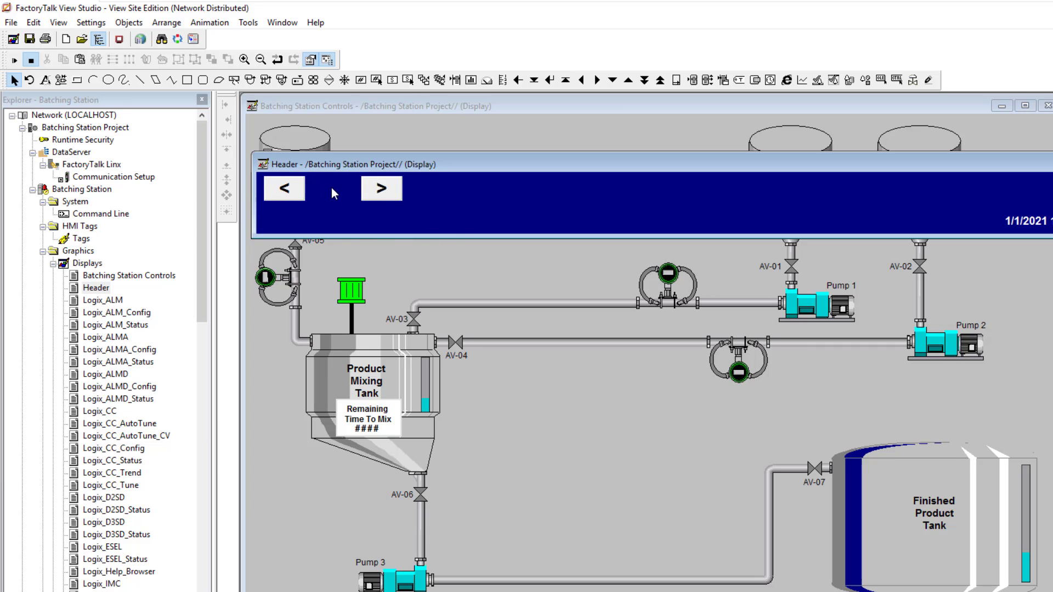
- Place a wider duplicate of the > button between the < and > buttons and set its action to Display Navigation History
click(383, 198)
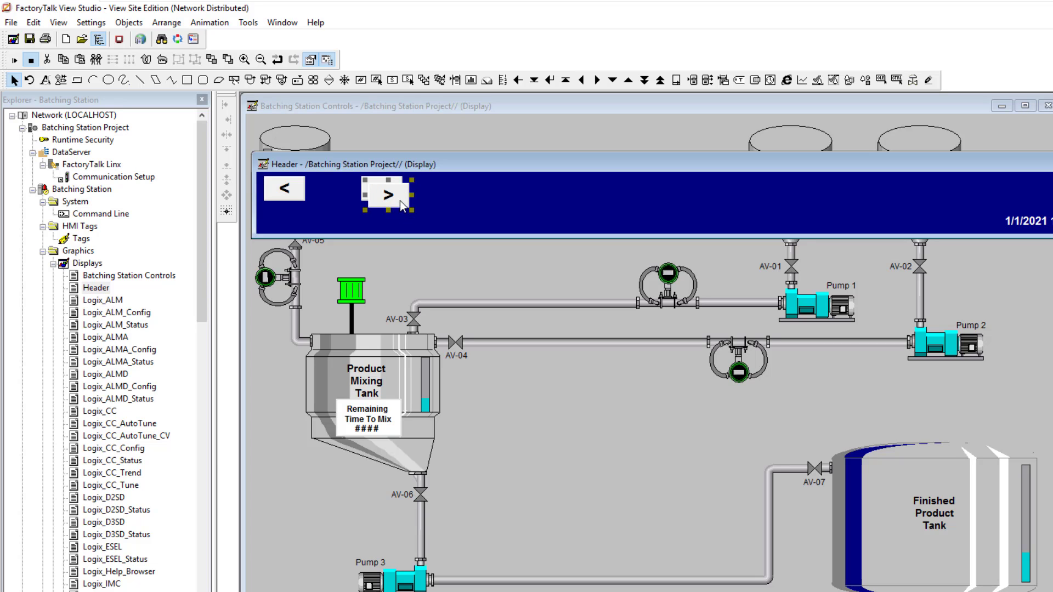
mouse_move(334, 204)
mouse_down()
mouse_move(385, 188)
mouse_move(344, 193)
mouse_up()
double_click(343, 193)
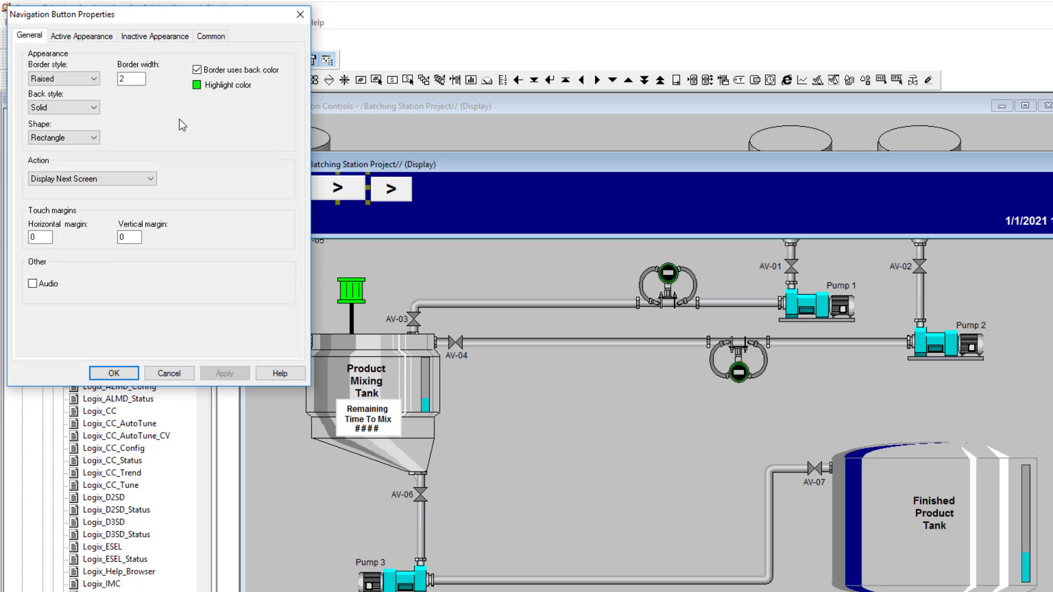
click(122, 178)
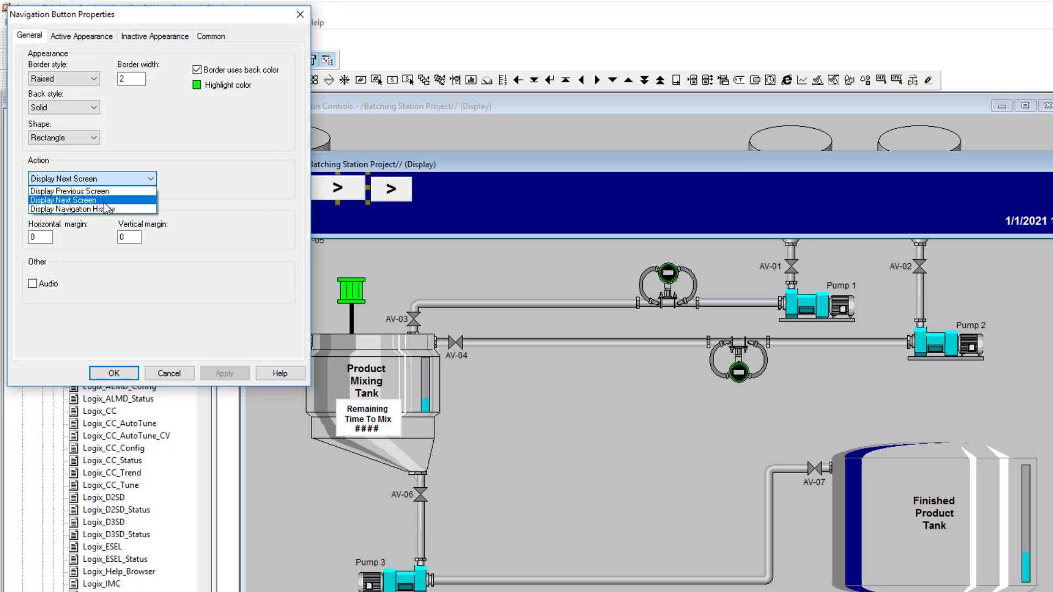
click(107, 207)
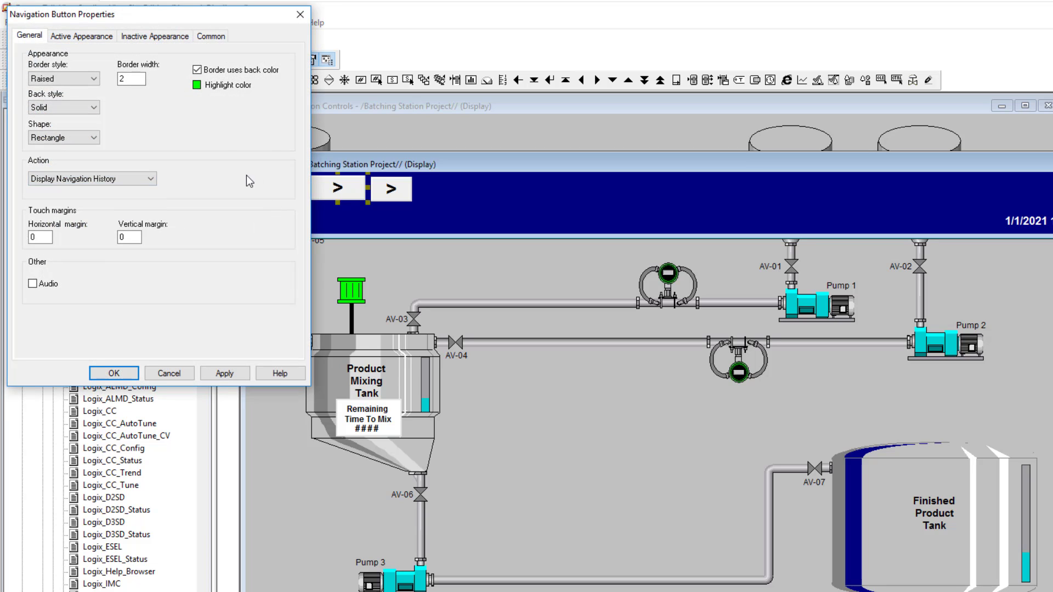
- Set the middle navigation button's caption to History and apply it
click(83, 36)
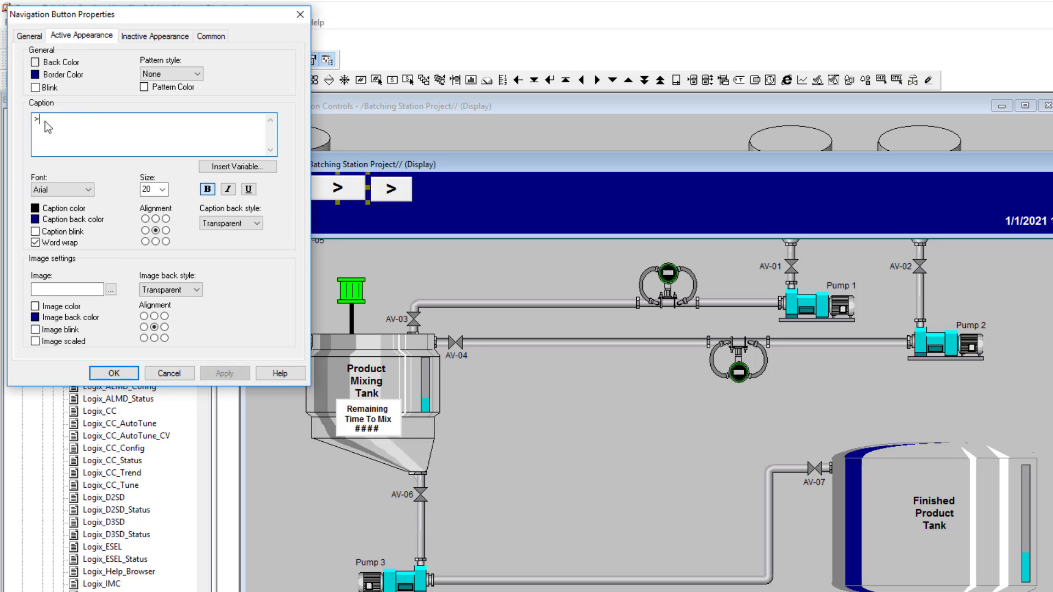
key(Delete)
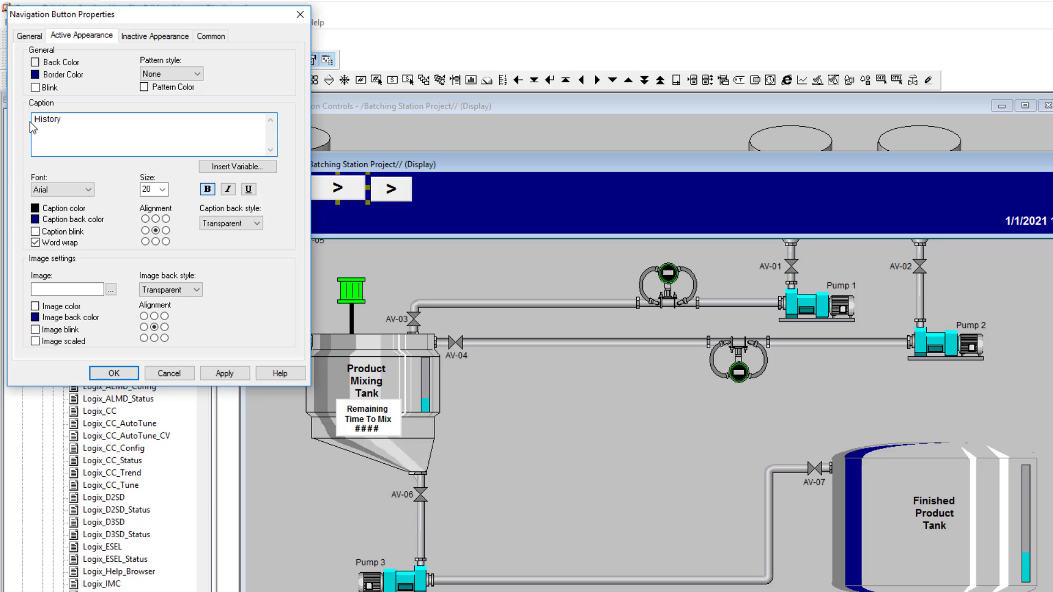
click(29, 36)
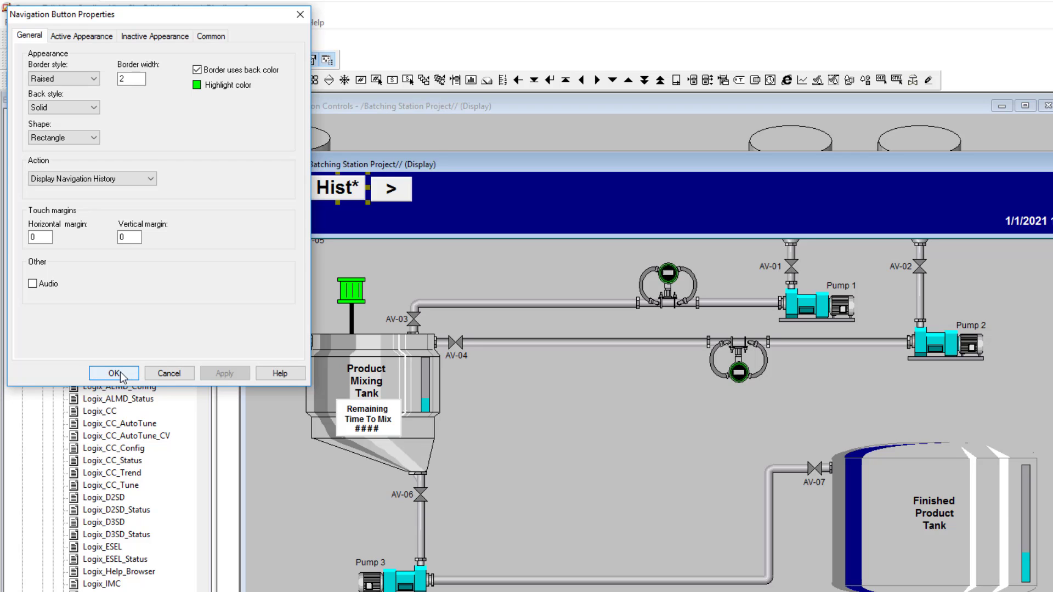
- Try caption font size 12 on the History button
click(81, 36)
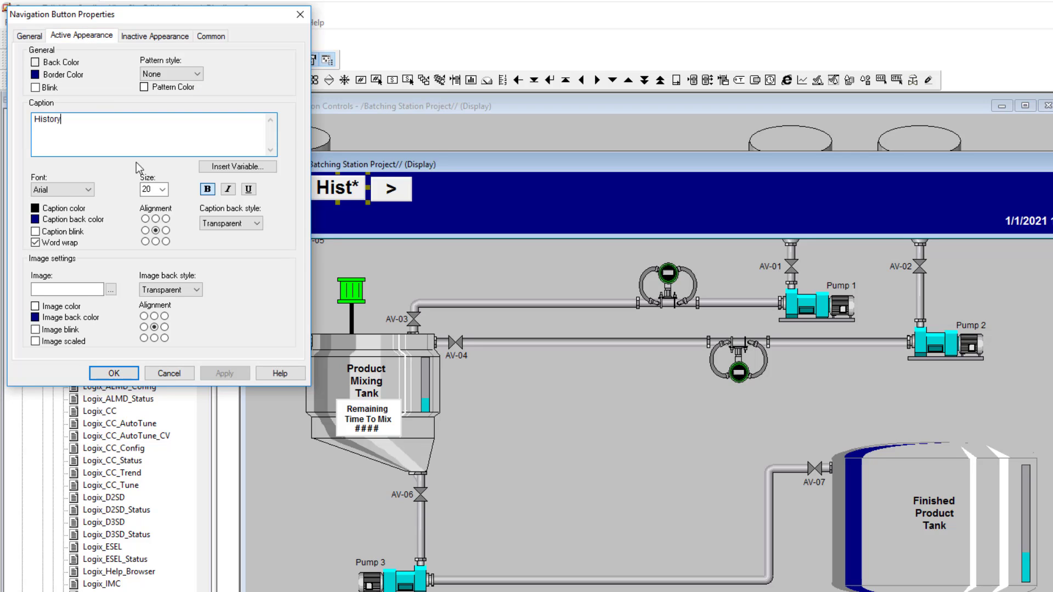
click(162, 190)
click(150, 239)
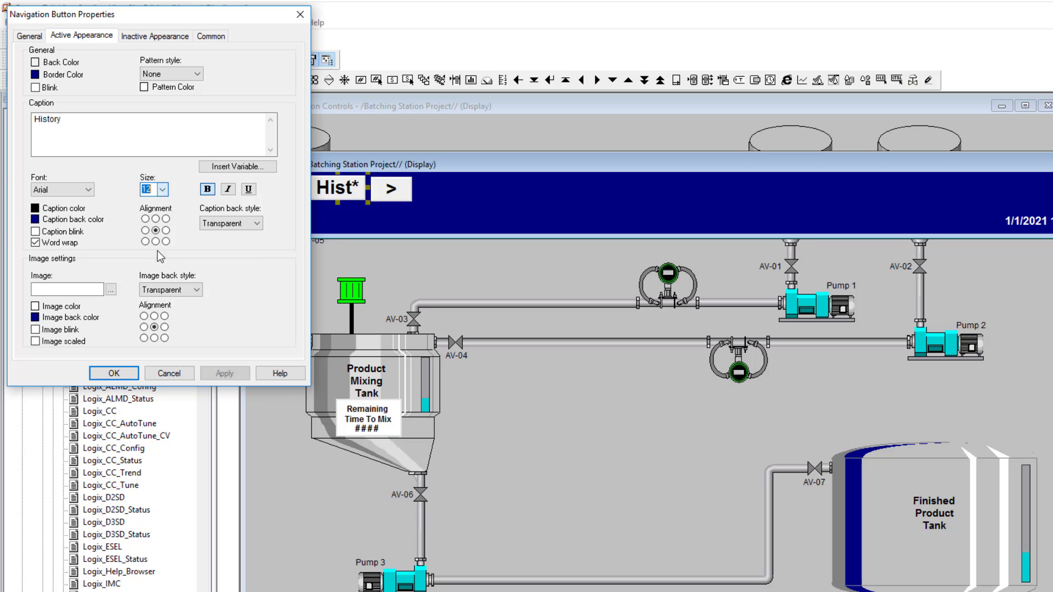
click(227, 370)
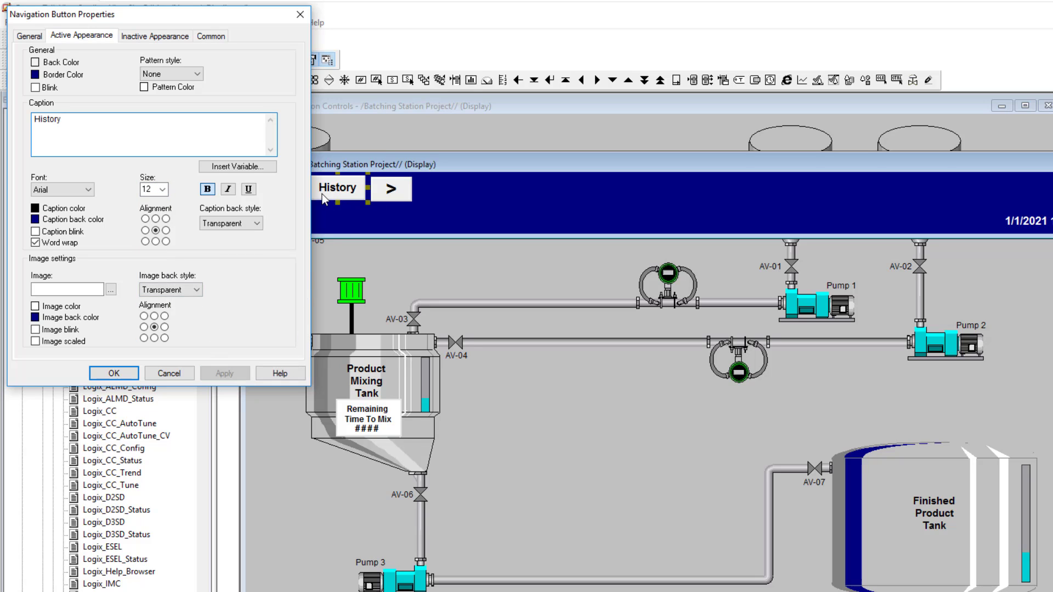
- Set the History button's caption font size to 14 and accept its properties
click(163, 190)
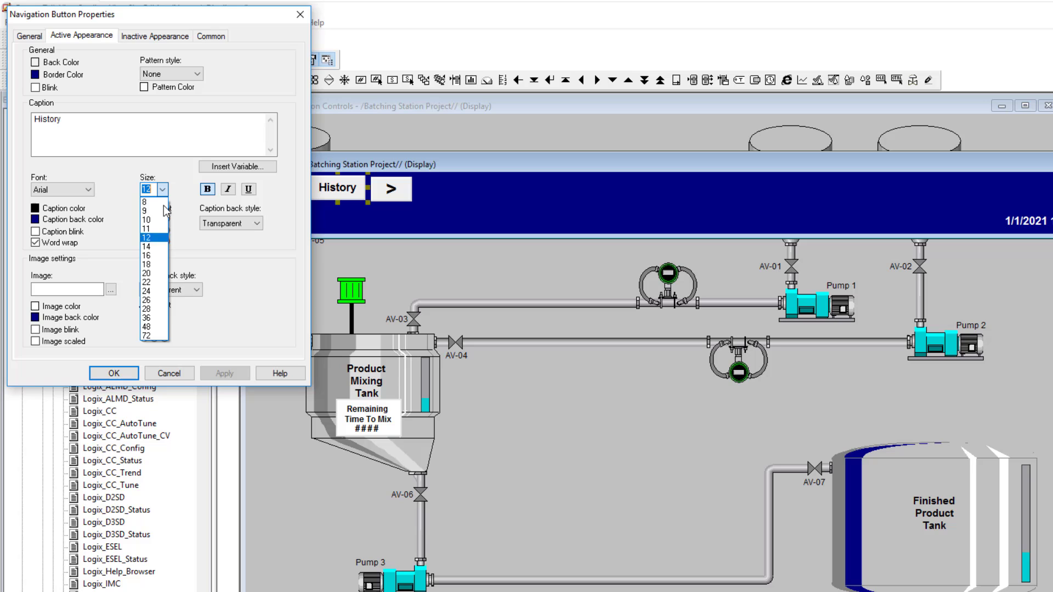
click(147, 247)
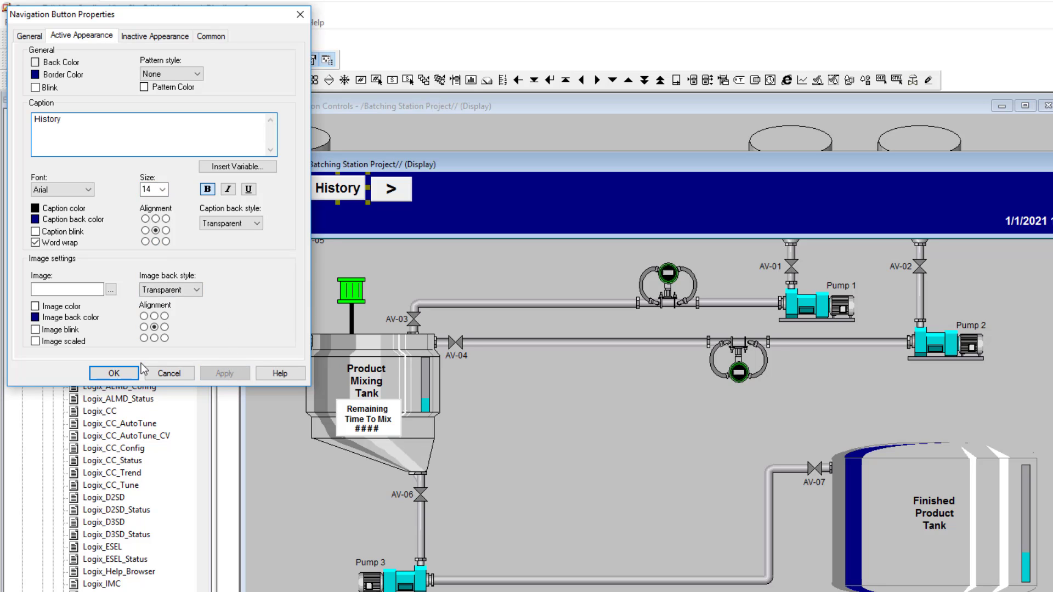
click(114, 373)
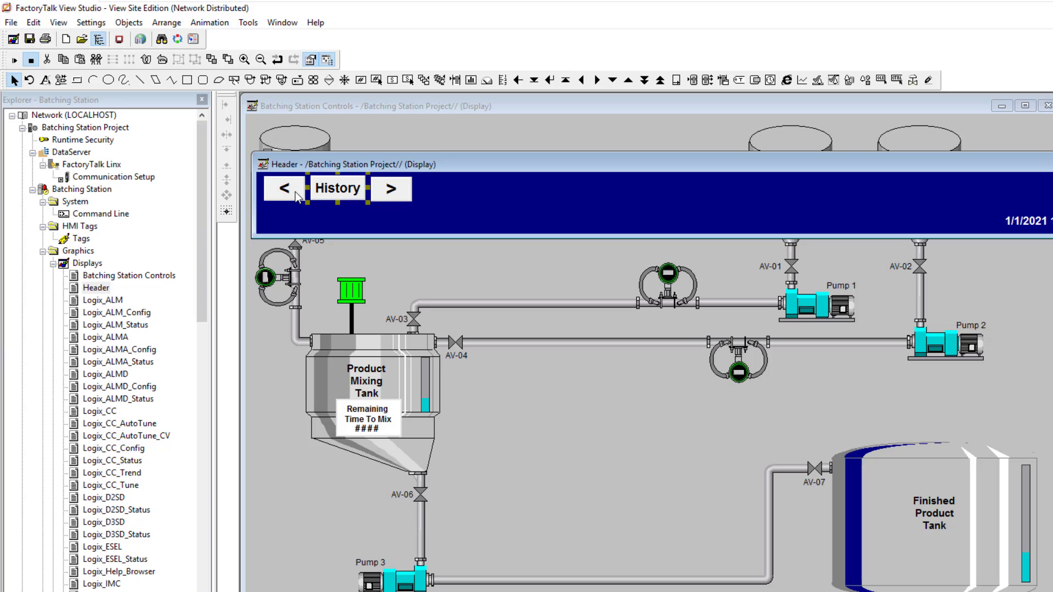
double_click(329, 188)
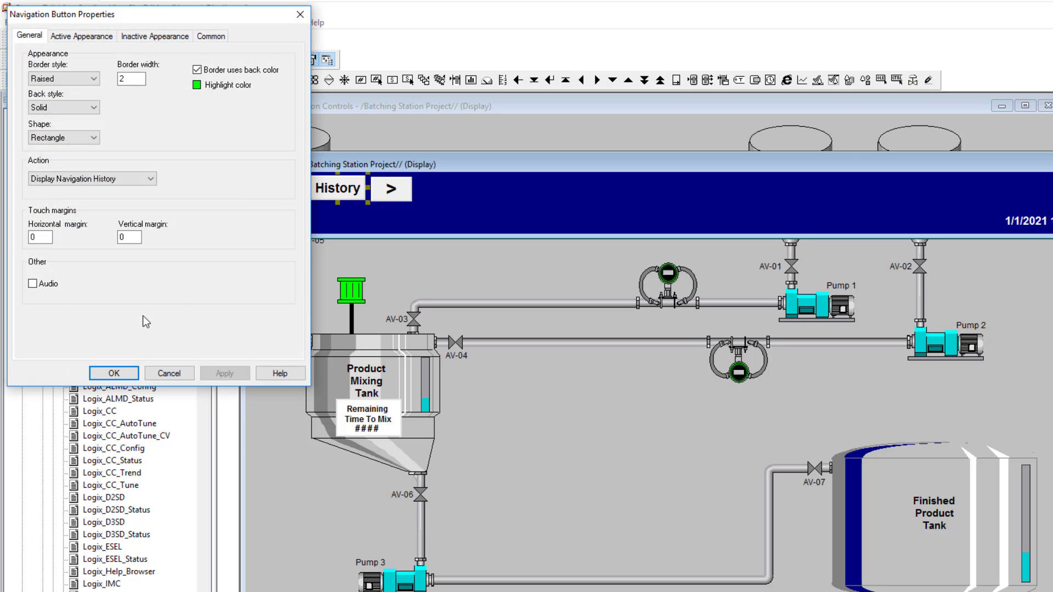
click(149, 377)
- Move the > button slightly below the < and History buttons
click(337, 193)
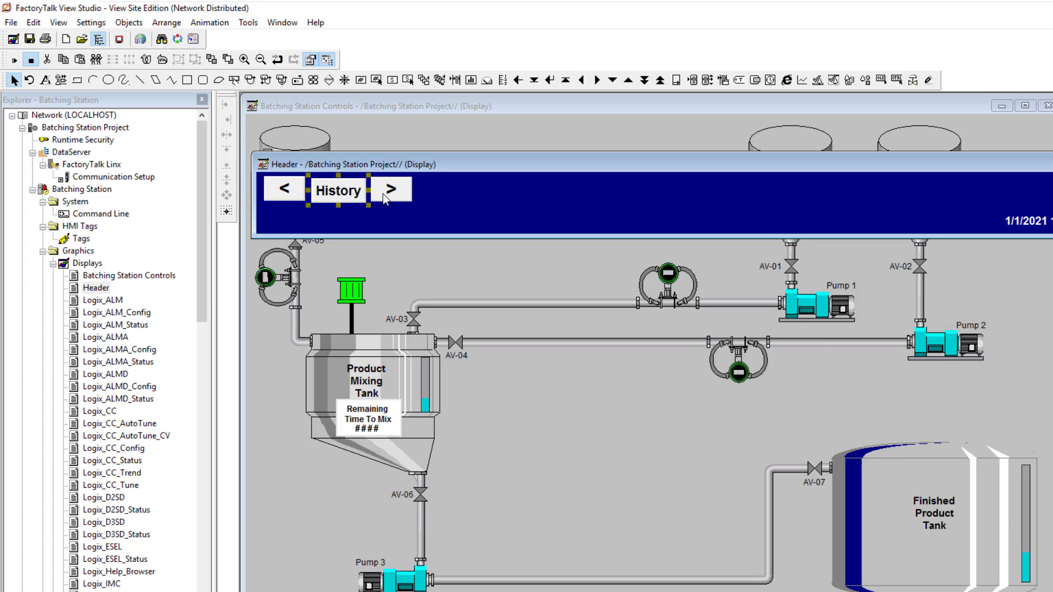
click(287, 191)
drag(395, 199, 395, 210)
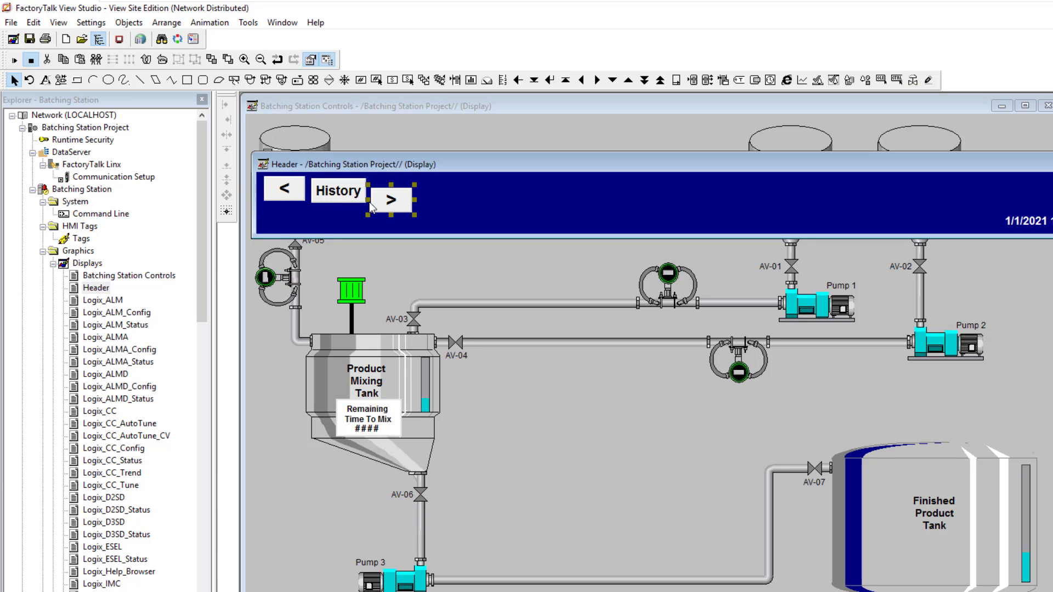
- Align the tops of the <, History and > buttons in the Header display
shift+click(287, 193)
shift+click(340, 199)
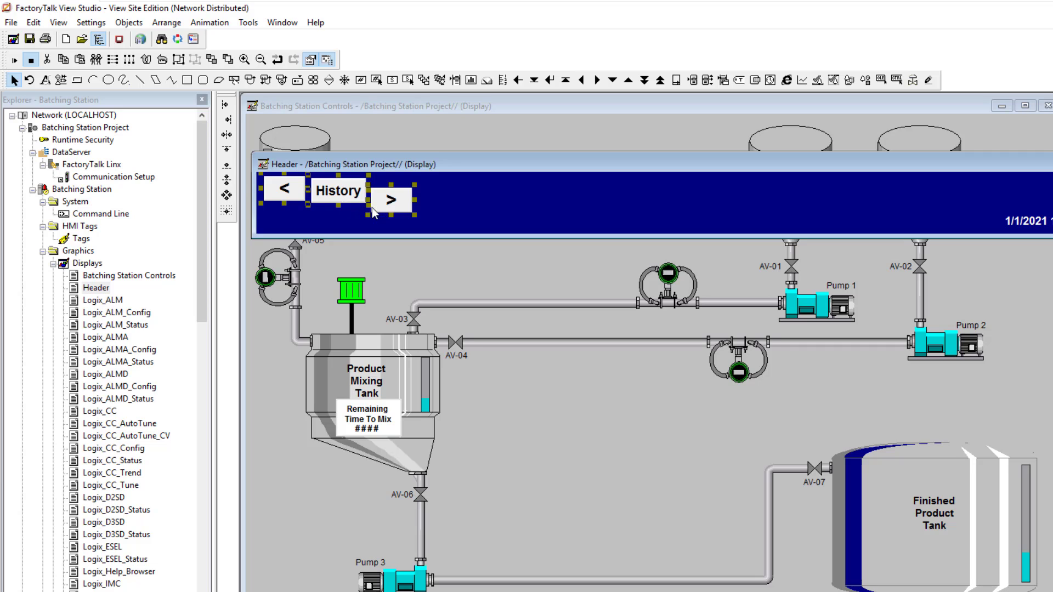
click(228, 150)
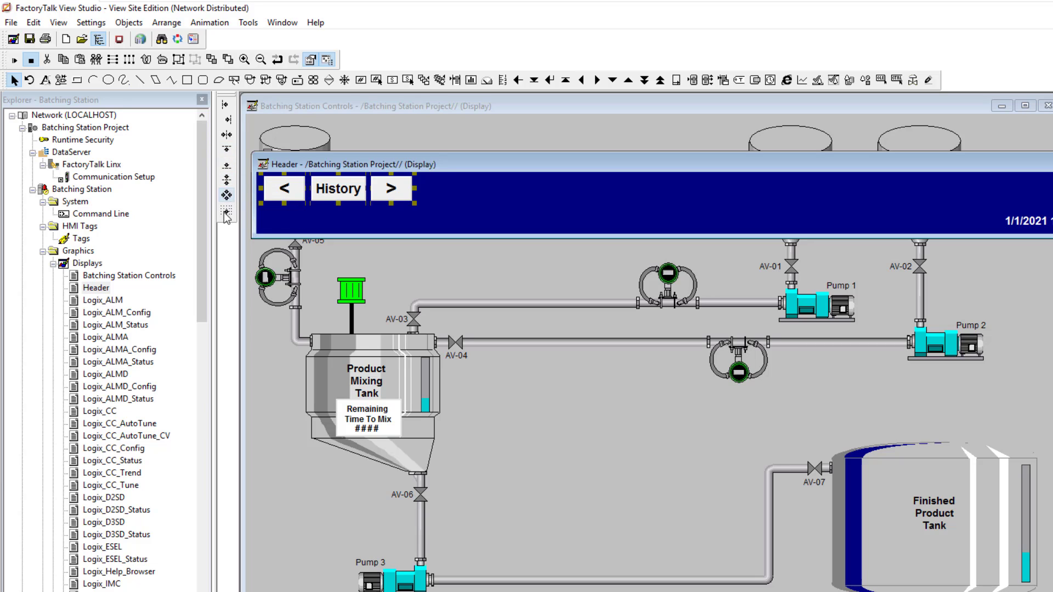
- Try aligning the three navigation buttons on a common vertical centre line and undo the alignment
click(227, 136)
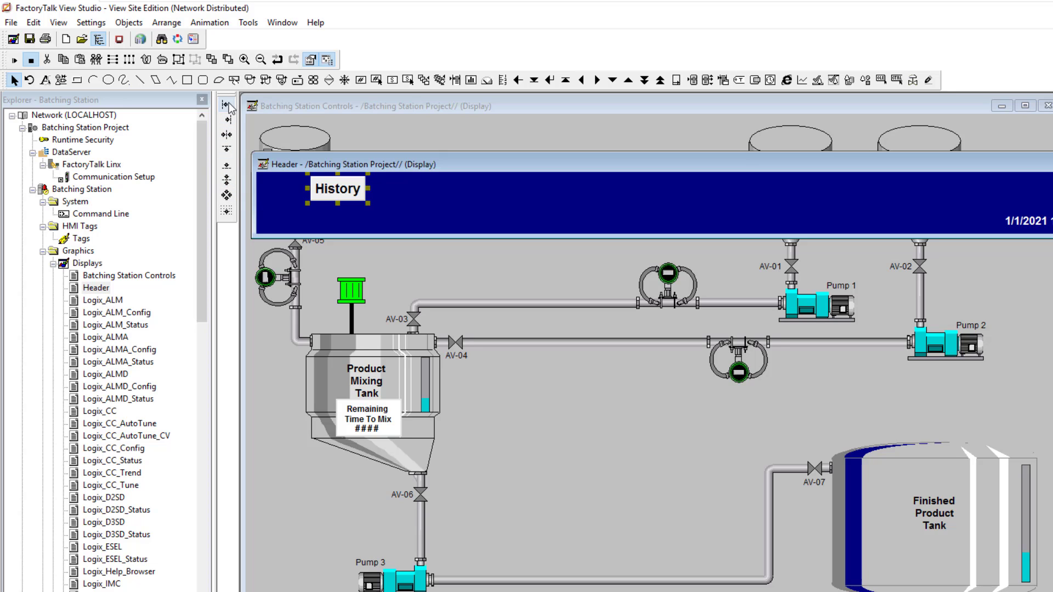
click(34, 22)
click(35, 23)
click(35, 23)
click(35, 23)
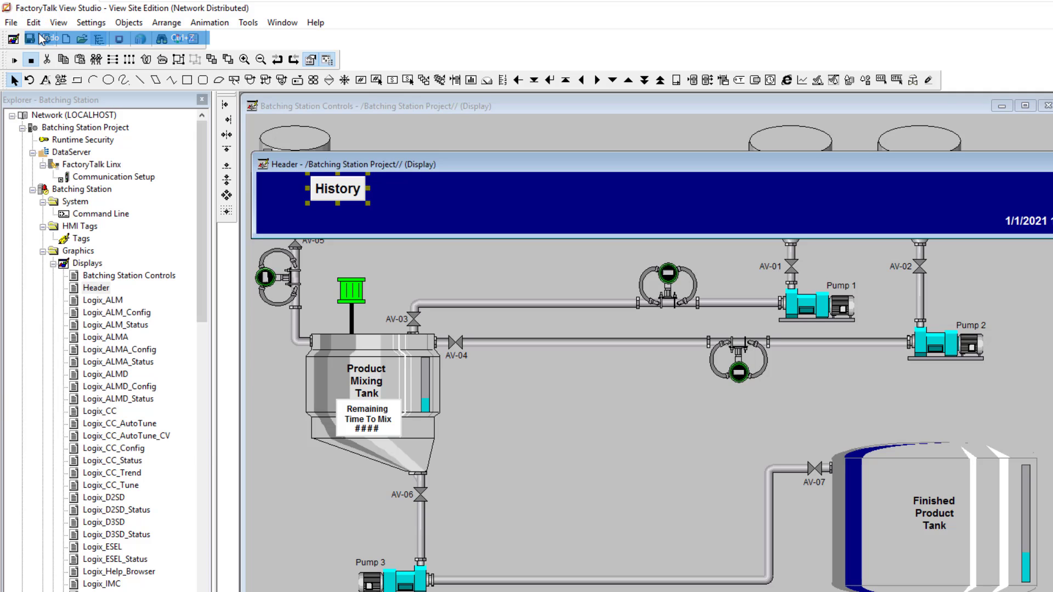
click(36, 25)
click(36, 25)
click(37, 24)
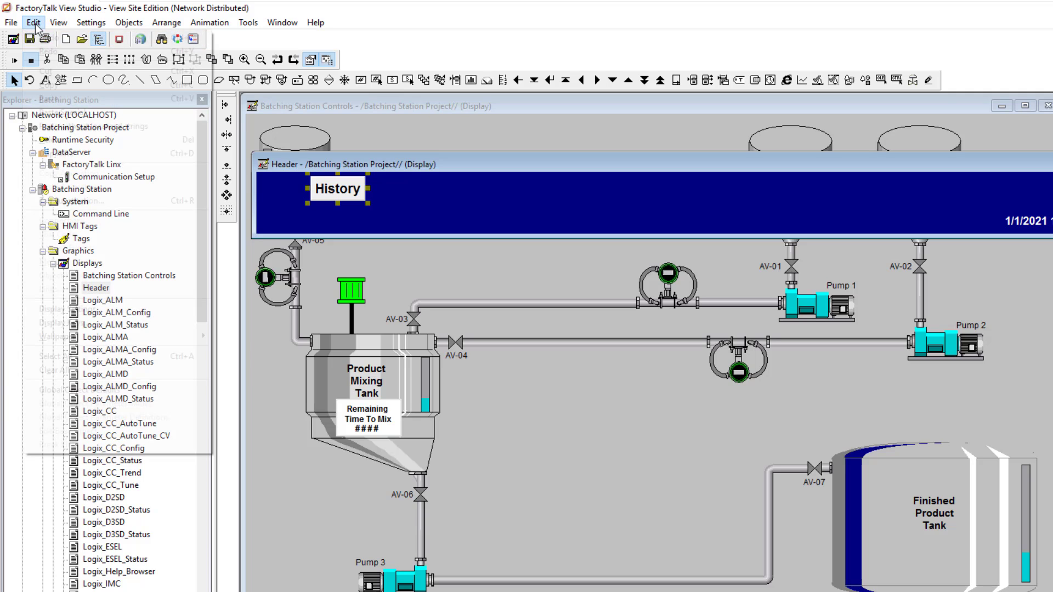
click(39, 37)
click(34, 23)
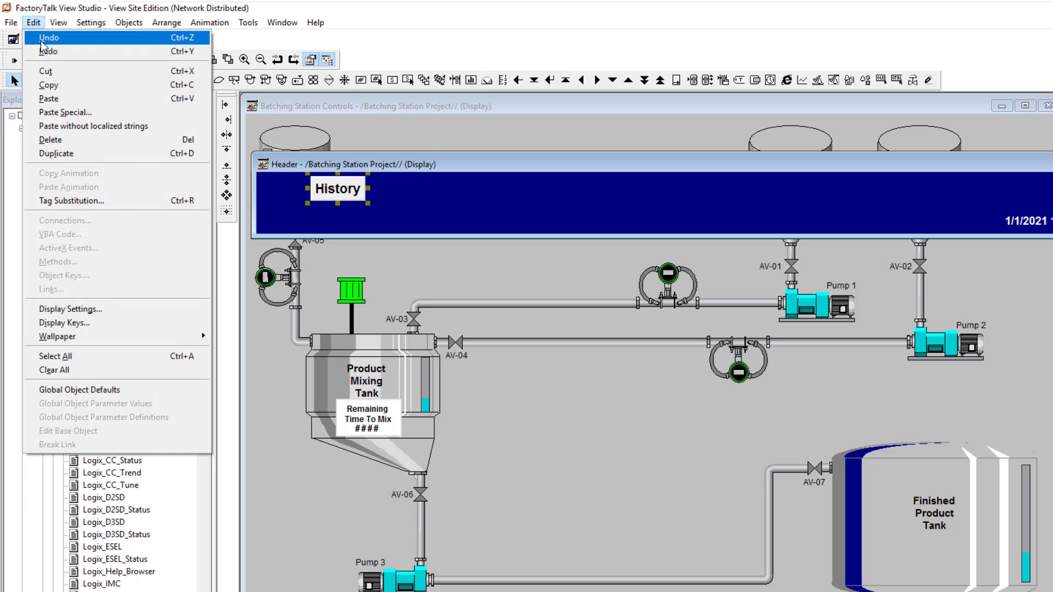
click(42, 37)
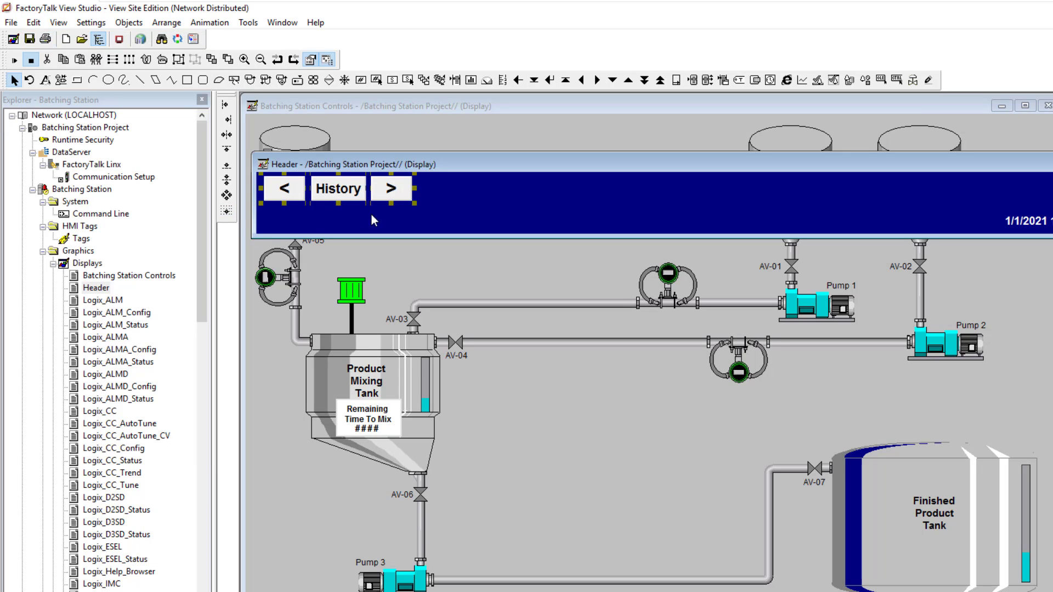
- Try shifting the < button towards the History button so they overlap, and undo the move
click(342, 192)
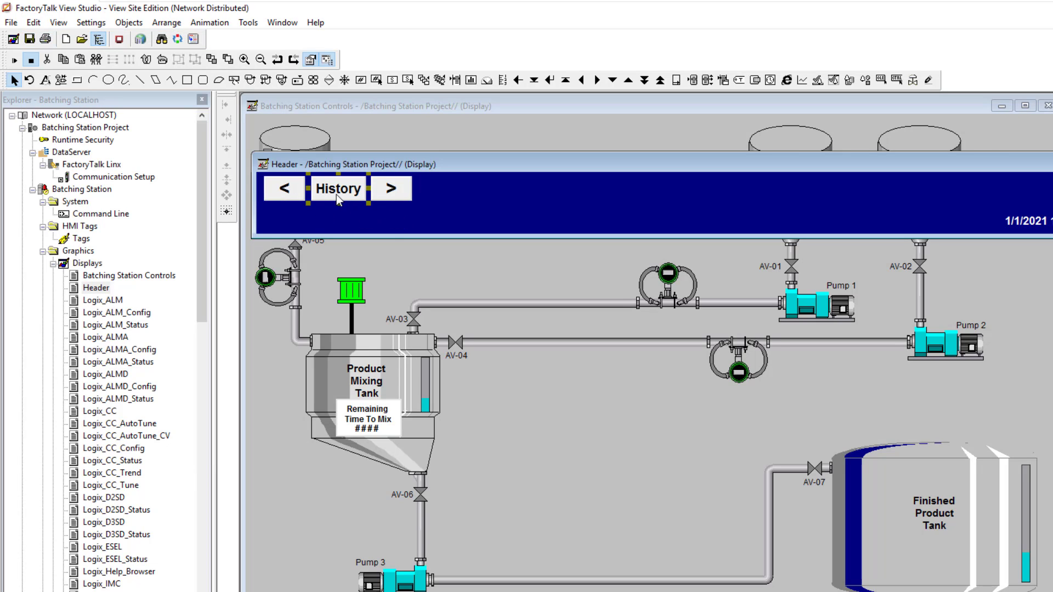
click(289, 193)
drag(289, 193, 318, 192)
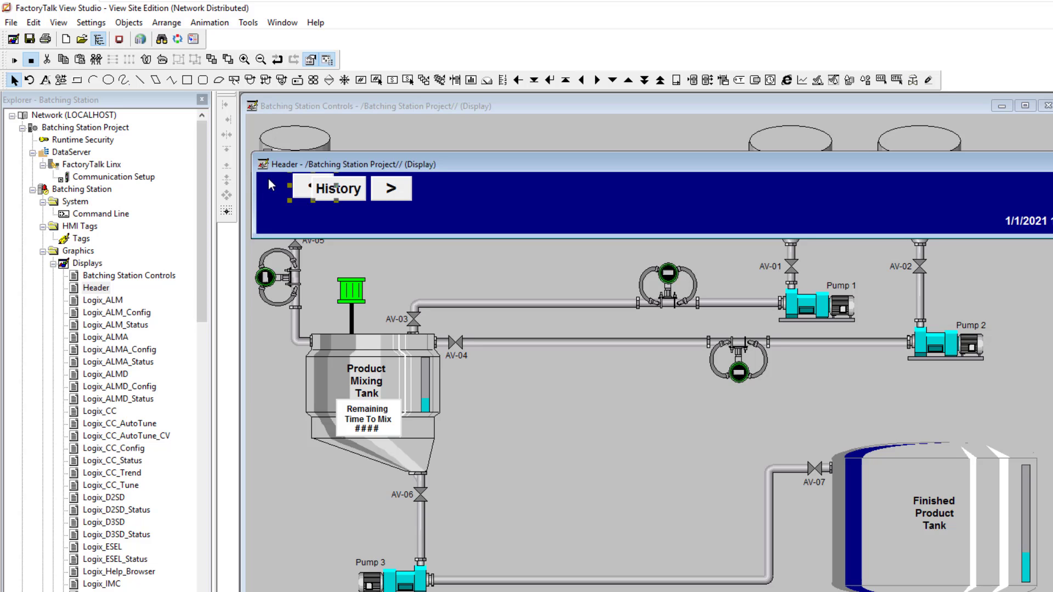
click(32, 24)
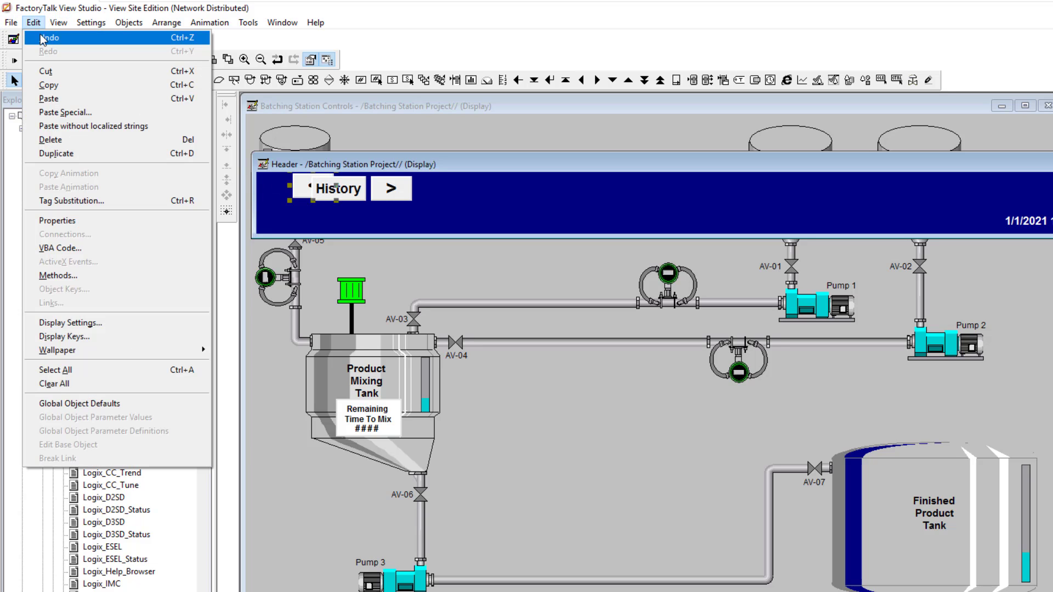
click(43, 38)
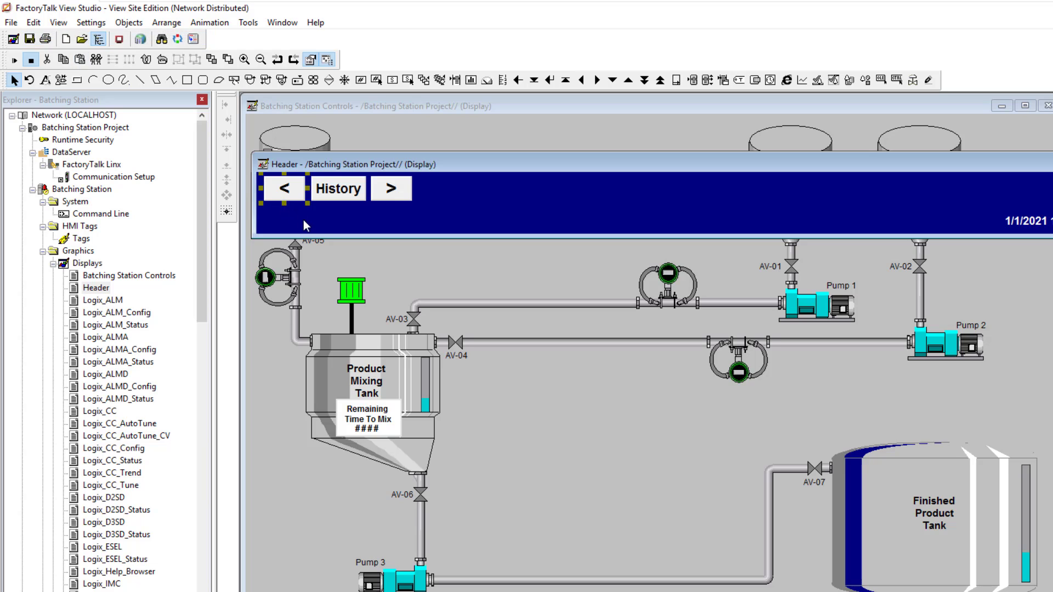
- Space the <, History and > buttons evenly in the horizontal direction
shift+click(337, 192)
shift+click(387, 192)
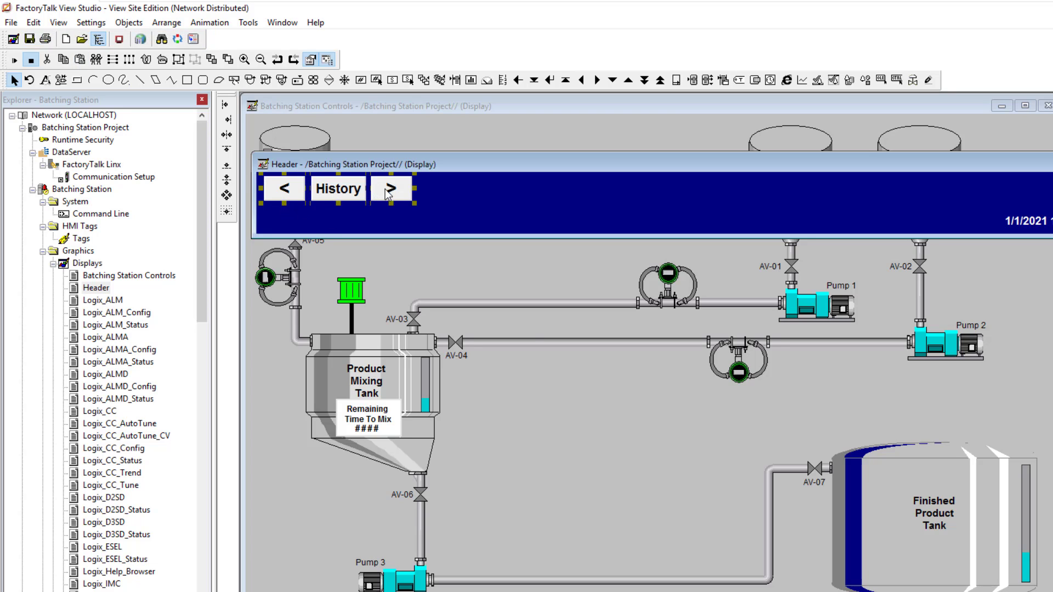
right_click(346, 195)
click(272, 195)
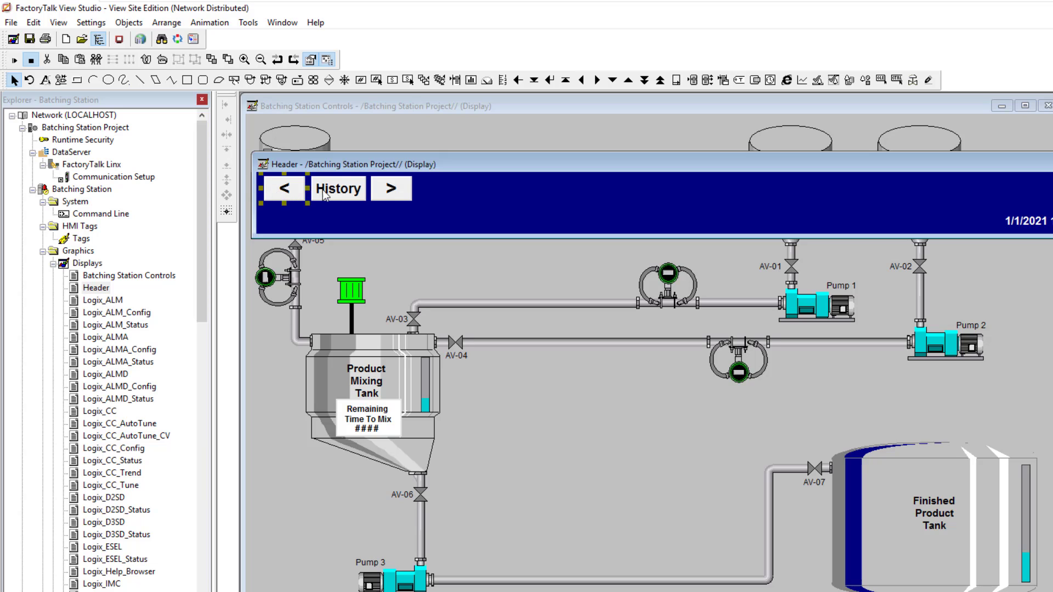
click(381, 197)
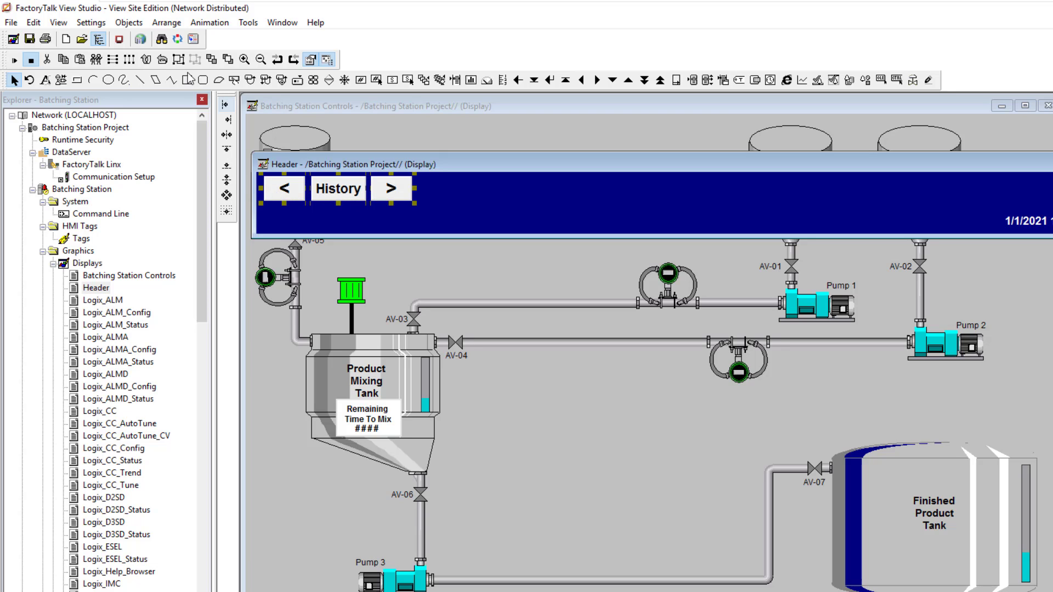
click(166, 23)
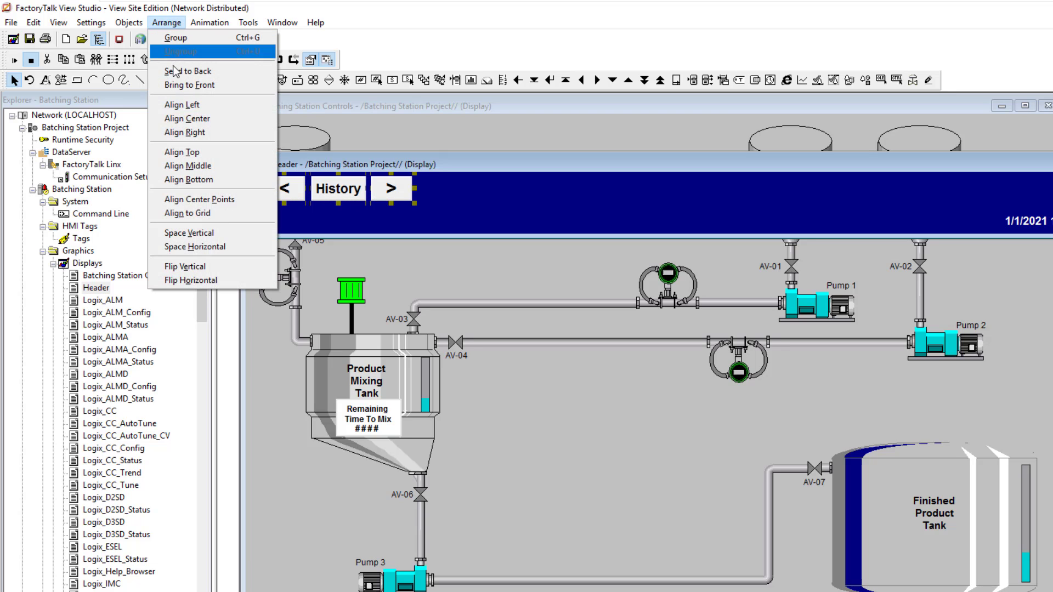
click(205, 245)
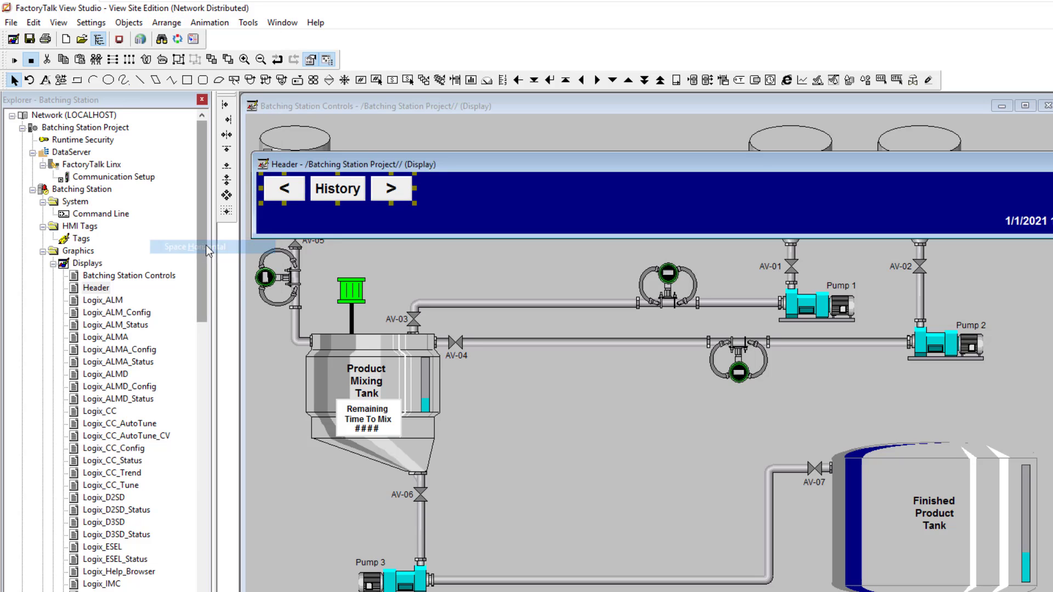
- Save the Header display and add a text object reading "Batching Station Project" above the time and date readout
click(493, 192)
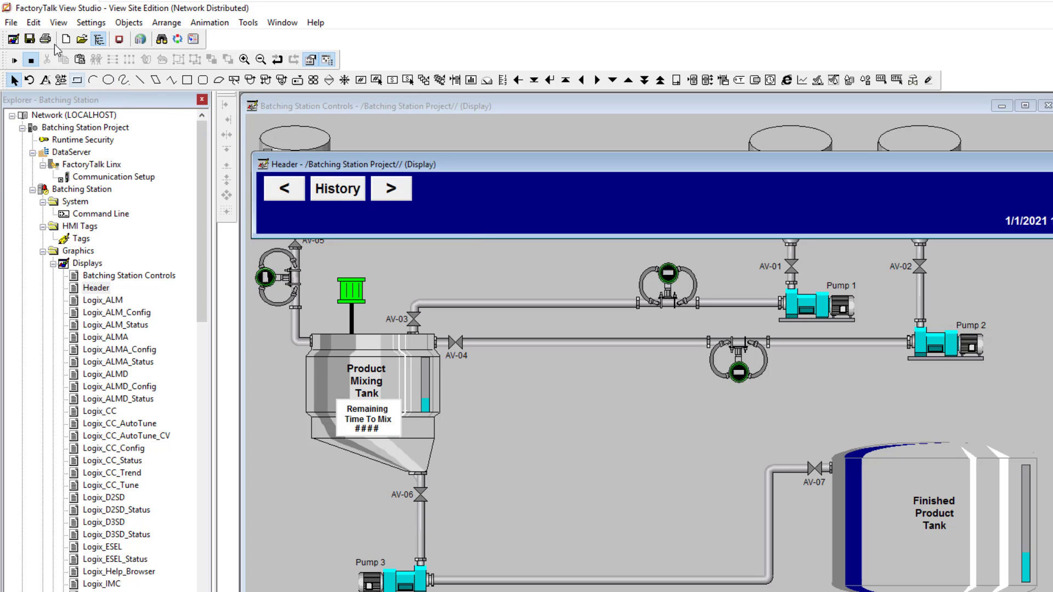
click(30, 38)
click(129, 22)
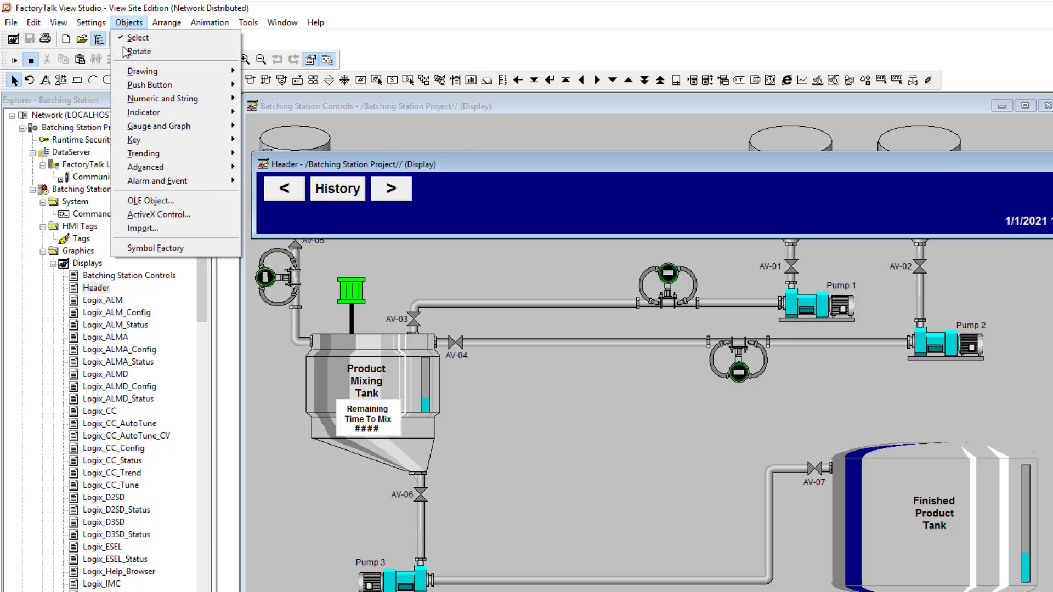
mouse_move(150, 73)
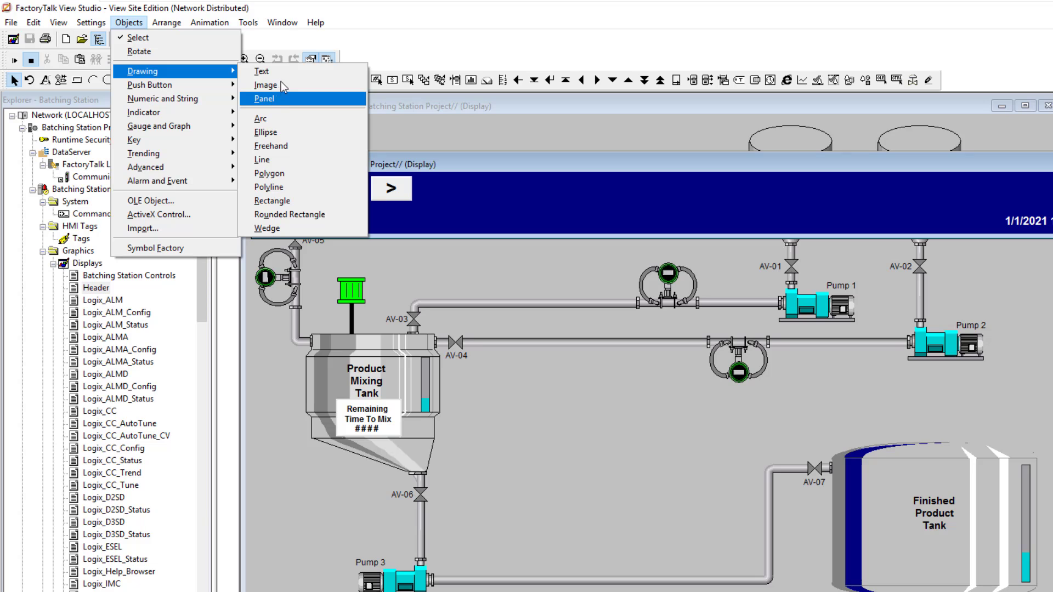
click(261, 72)
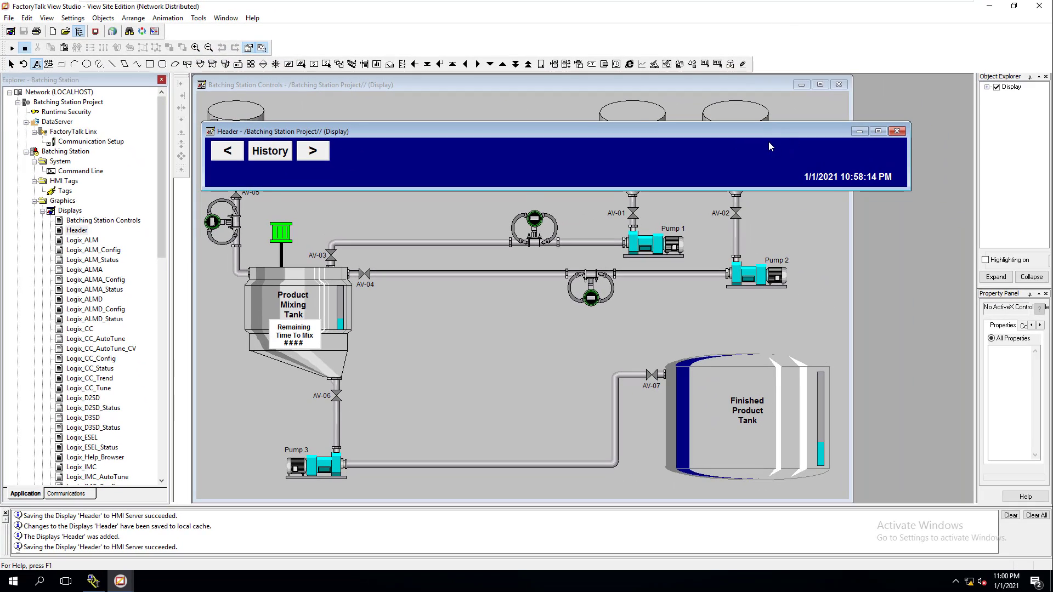
drag(768, 140, 905, 161)
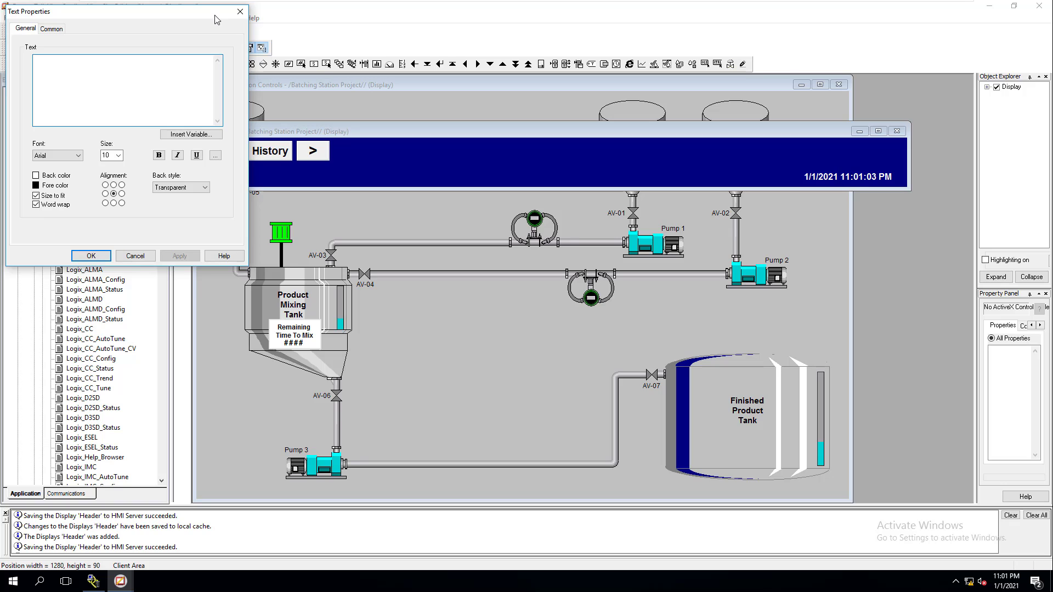
drag(213, 18, 284, 30)
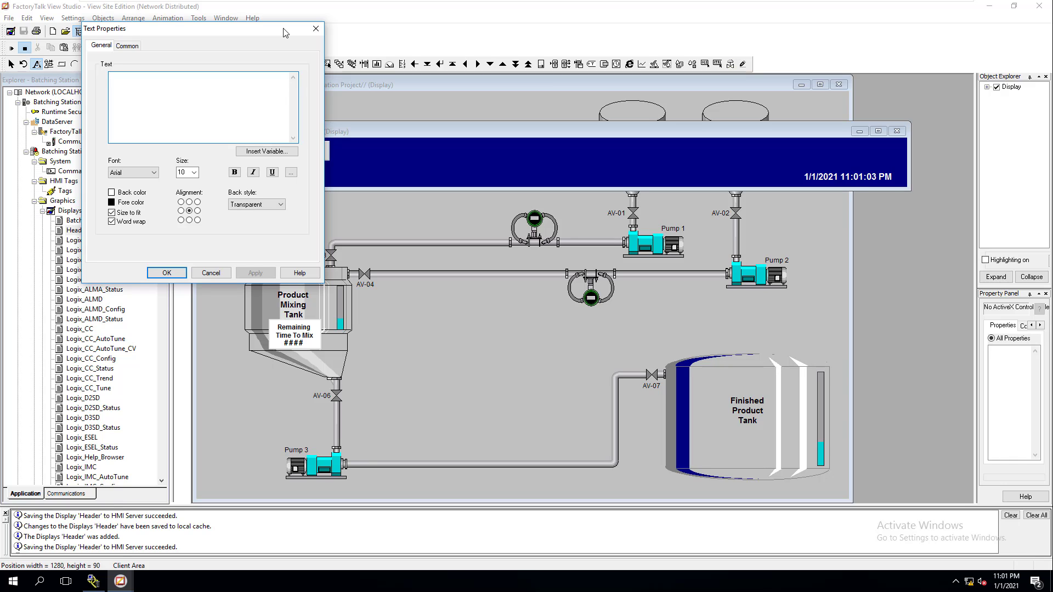
text(Batching Station Project)
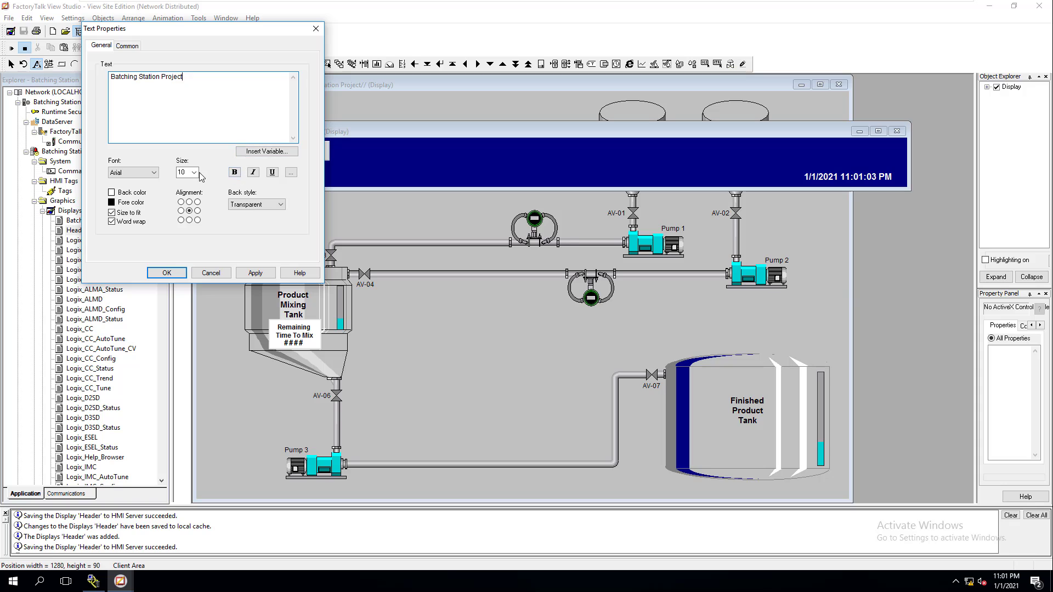
- Format the Batching Station Project text as bold and white with a font size of 14
click(235, 172)
click(255, 273)
click(112, 204)
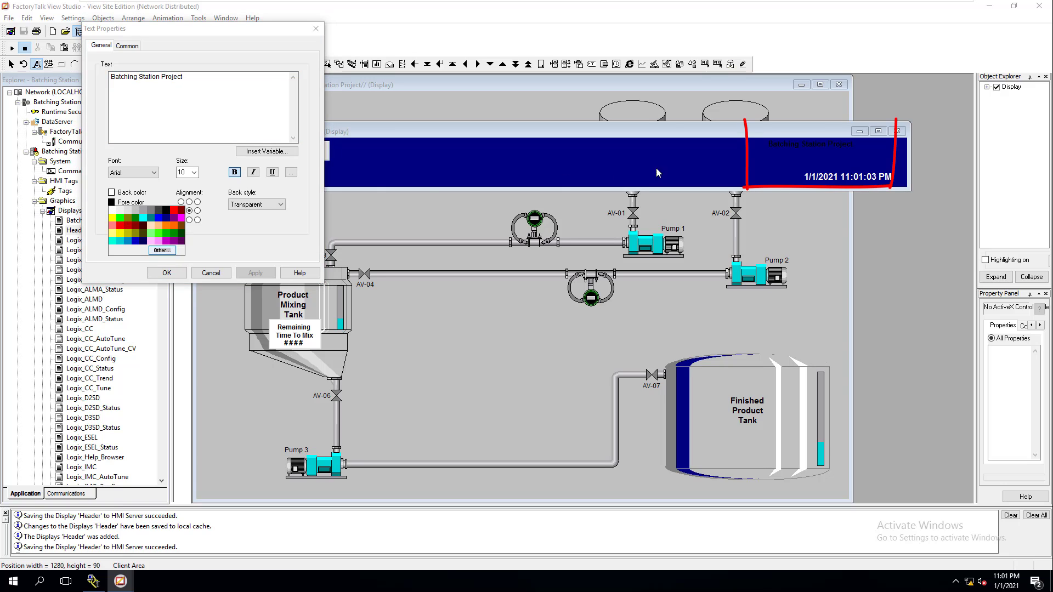
click(113, 210)
click(254, 273)
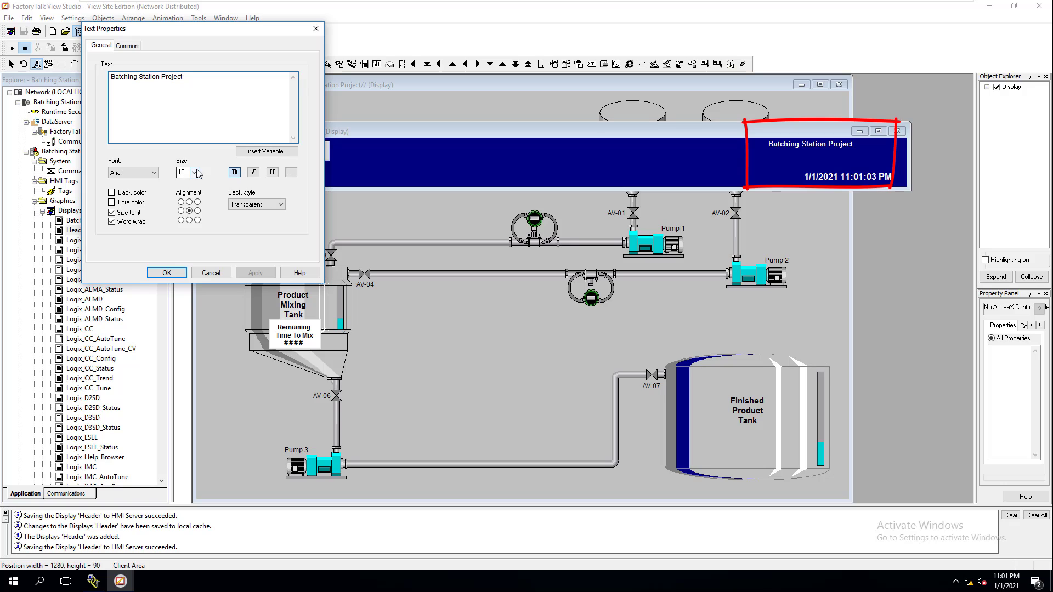
click(194, 172)
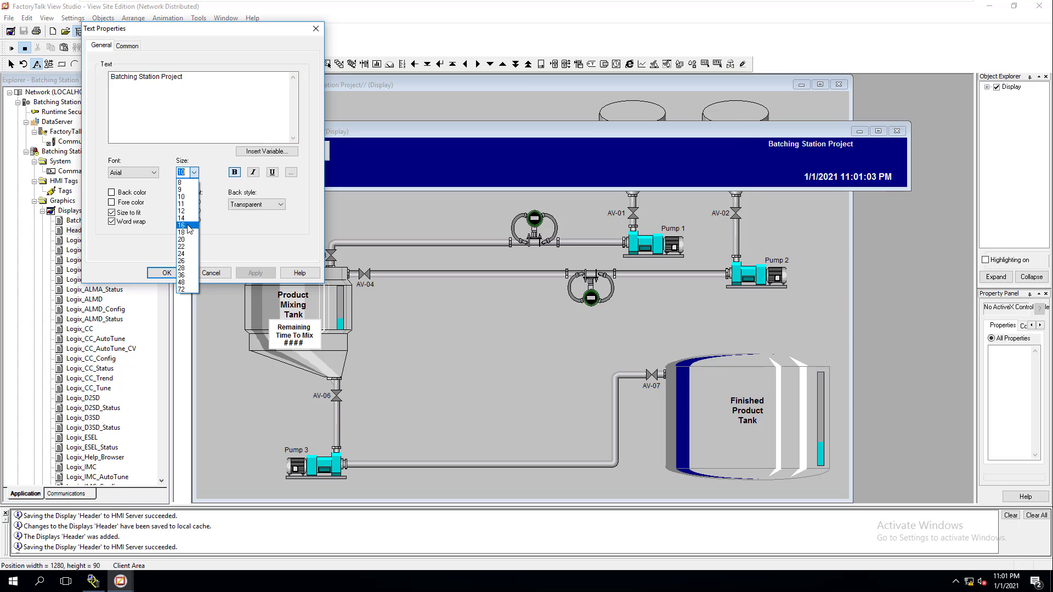
click(187, 219)
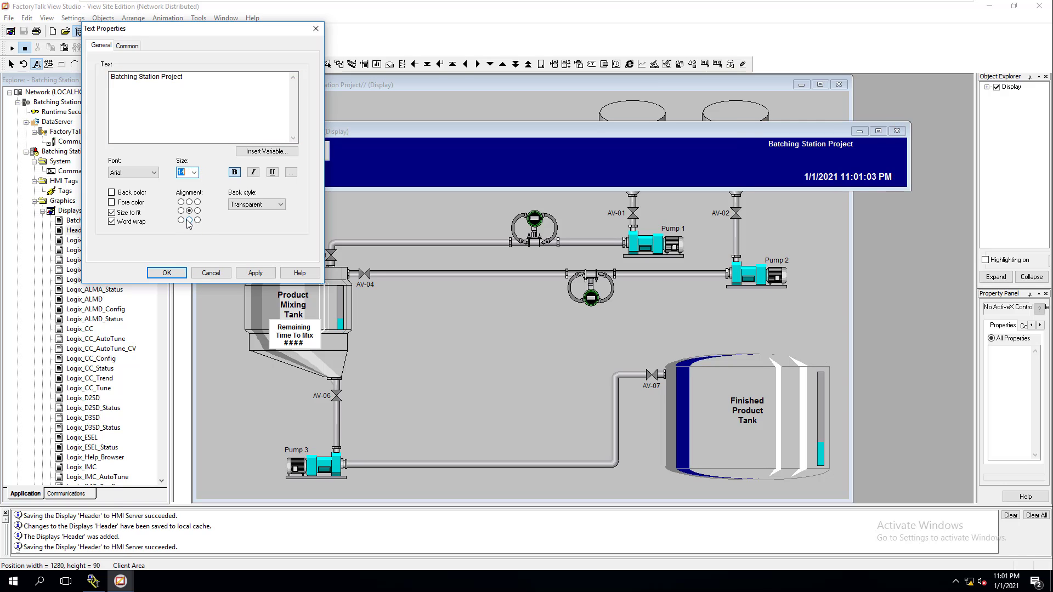
click(245, 274)
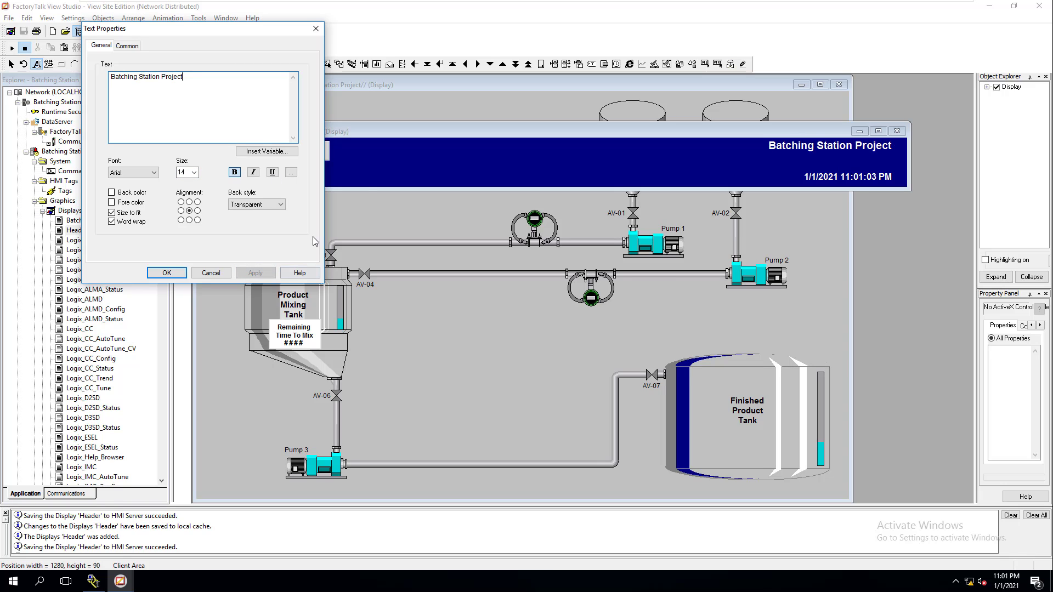
click(182, 273)
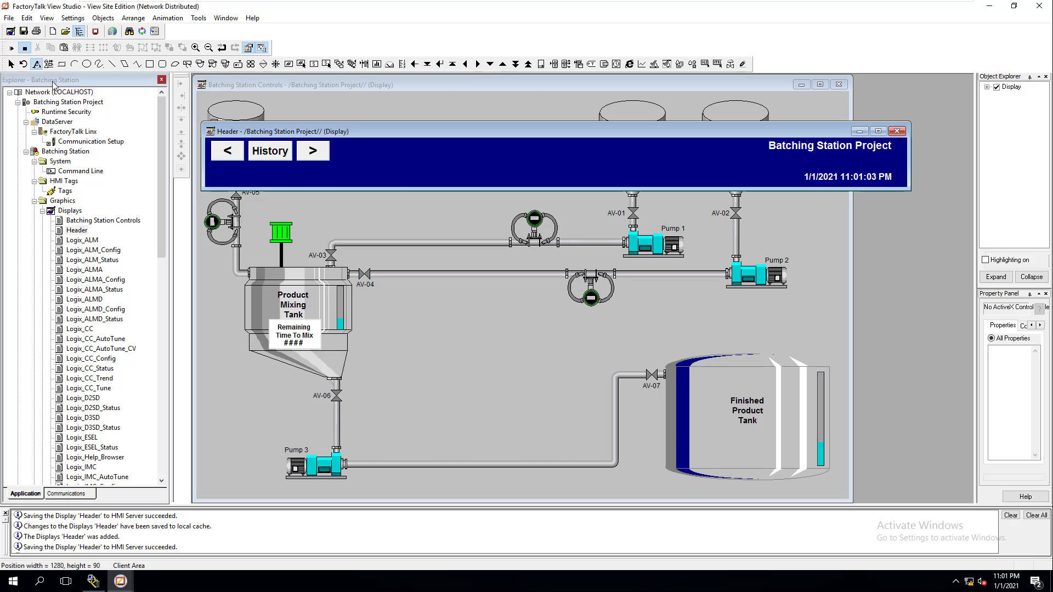
double_click(840, 152)
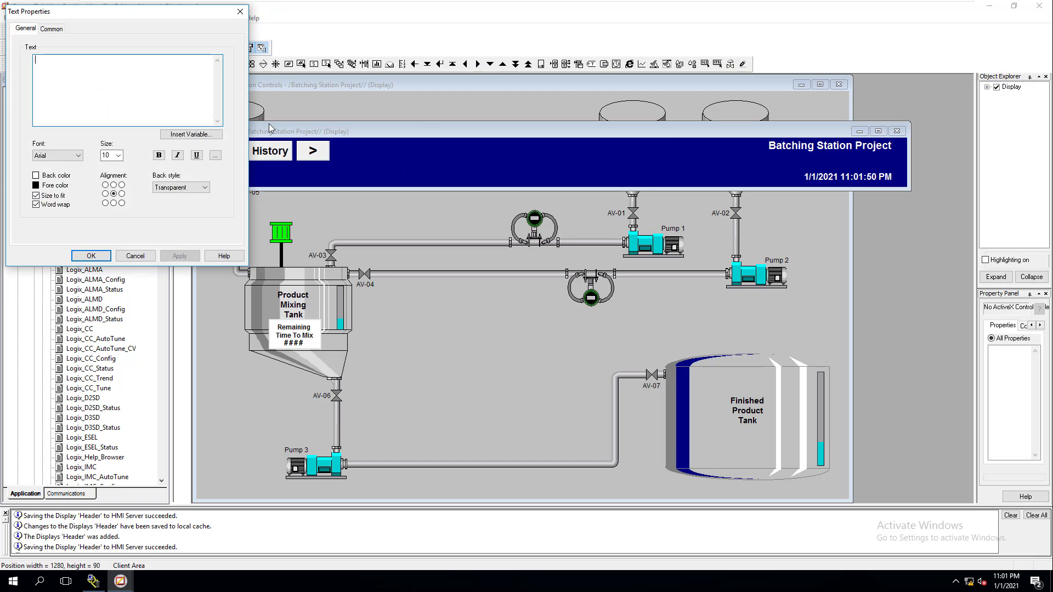
click(135, 256)
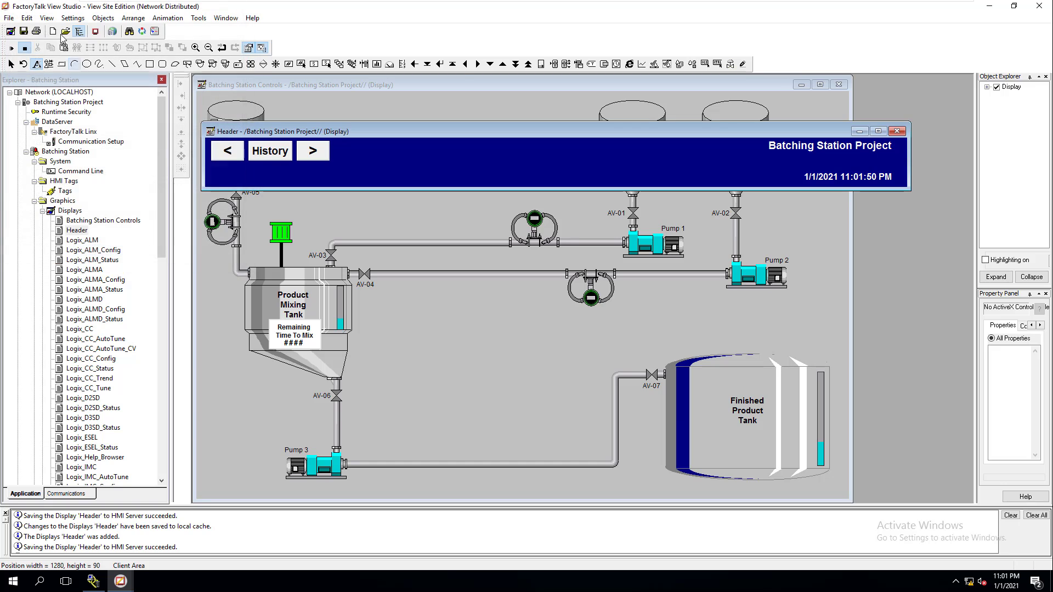
click(26, 17)
click(77, 82)
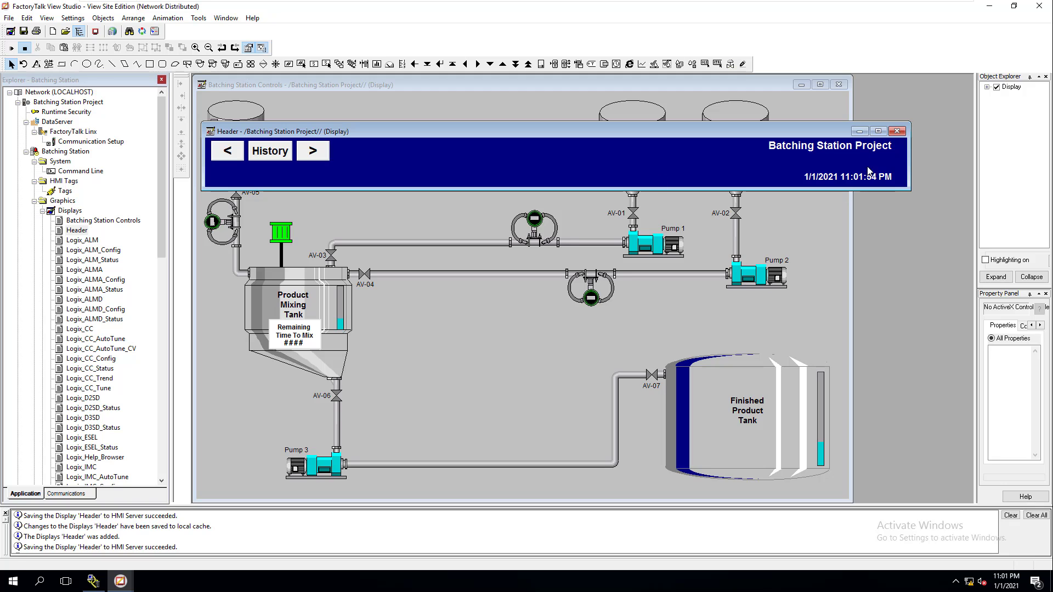
- Line up the title, at about X 1028, Y 8, with the time and date readout beneath it and save the Header display
click(853, 148)
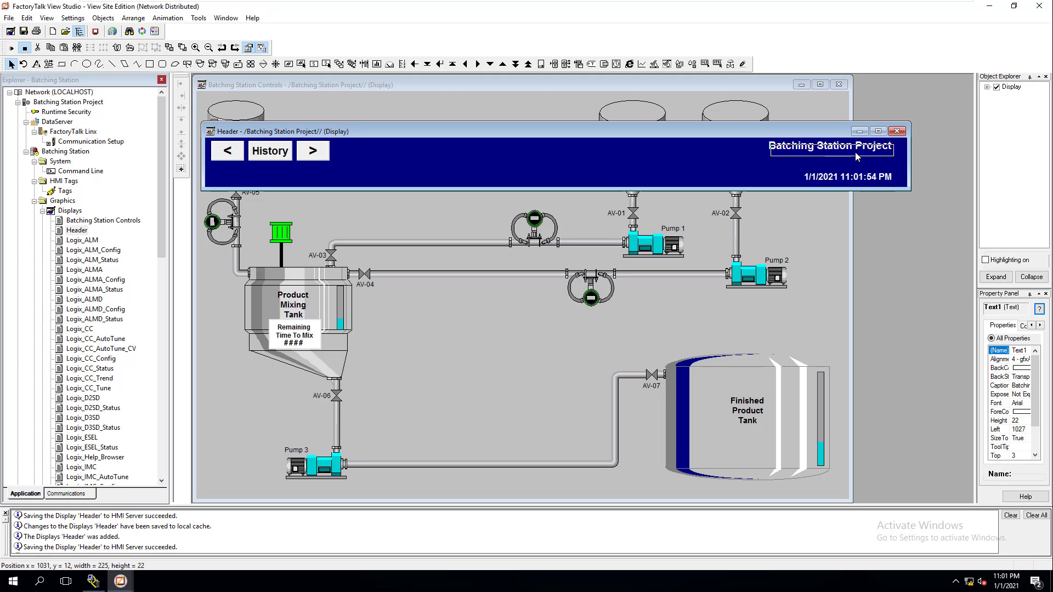
click(866, 181)
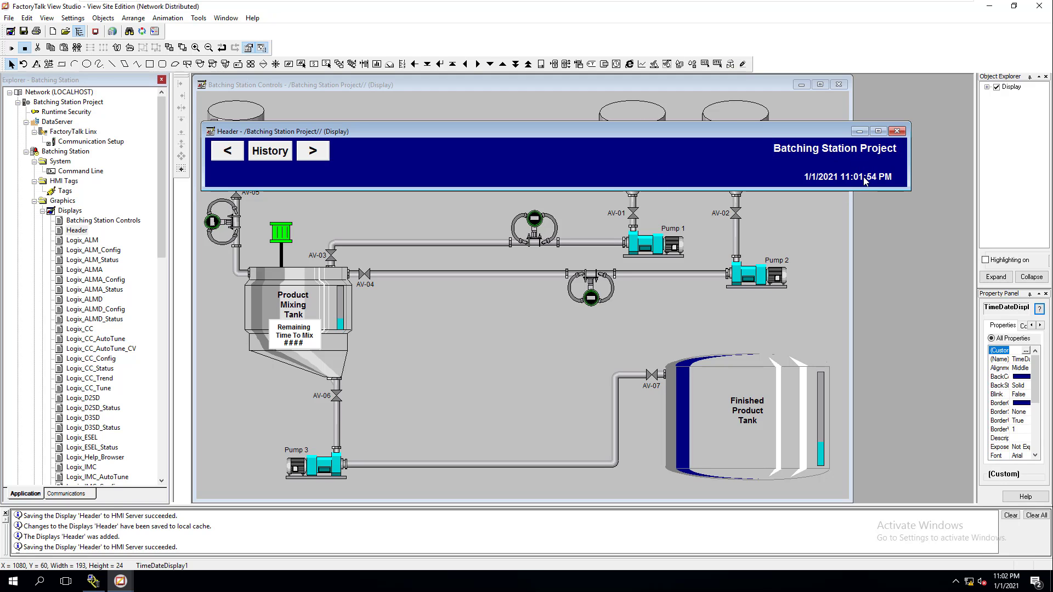
drag(866, 181, 881, 158)
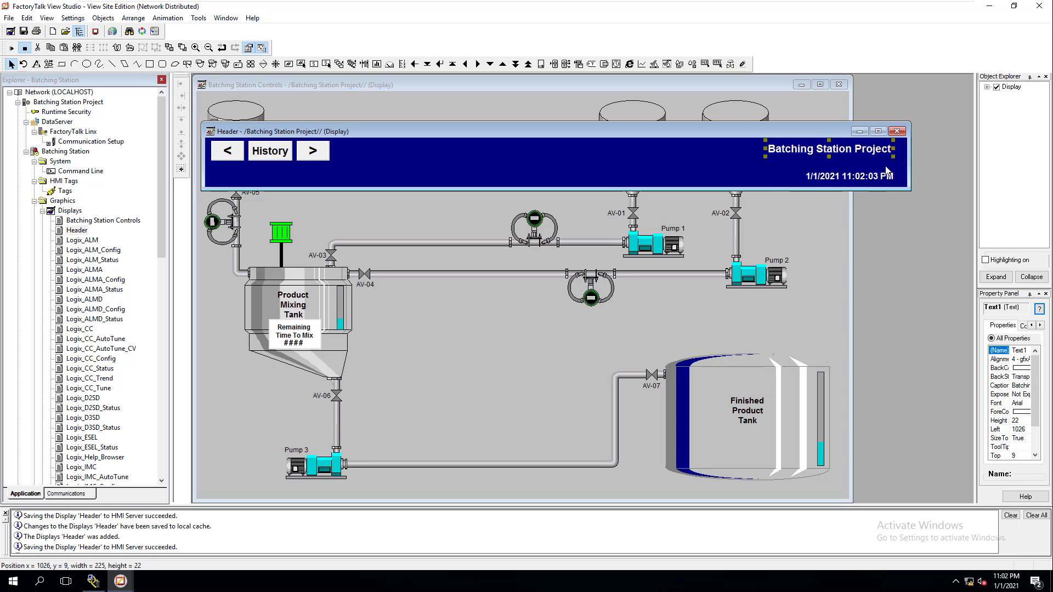
drag(889, 156, 890, 156)
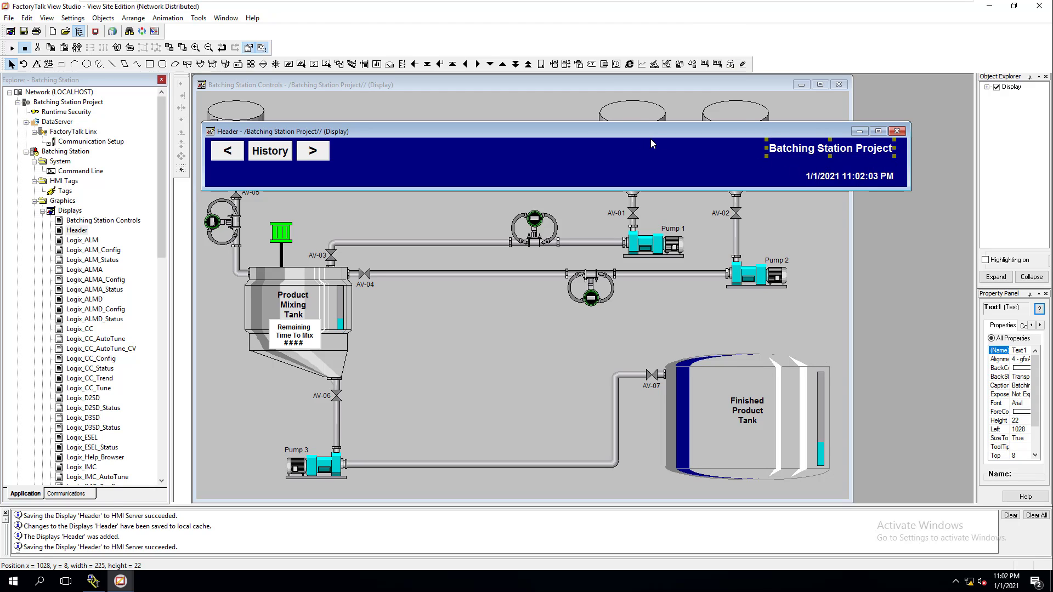
click(25, 33)
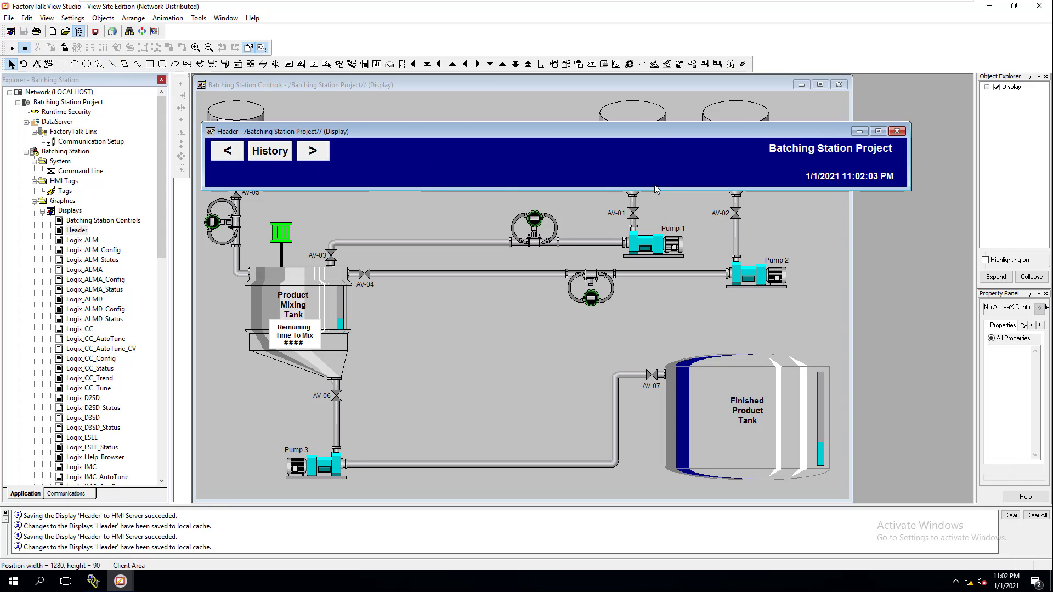
- Arrange the Header display directly above Batching Station Controls and widen Batching Station Controls to about 1274 pixels to match it
drag(654, 131, 642, 88)
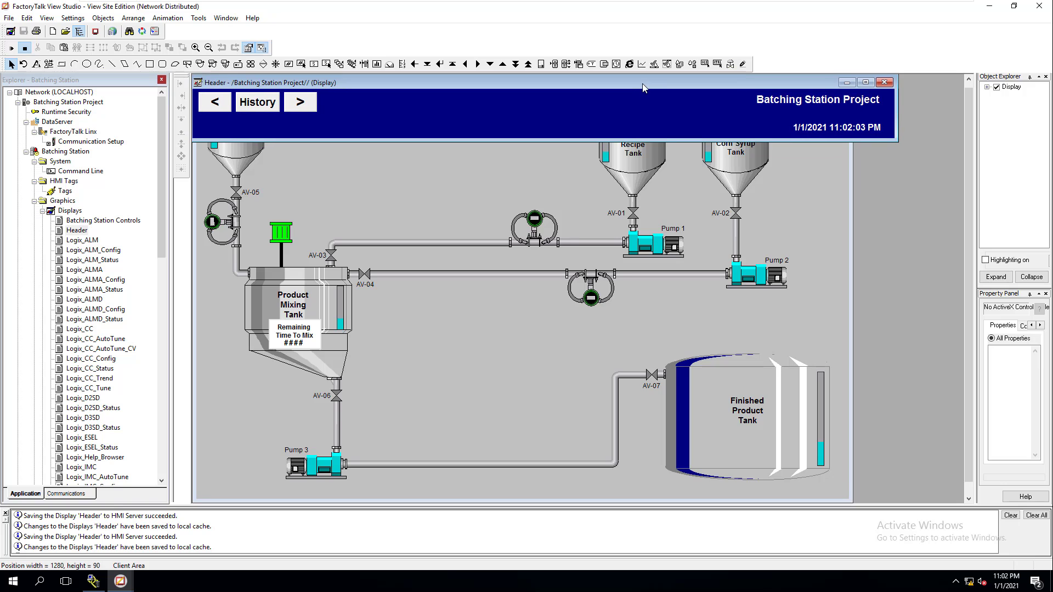
click(518, 182)
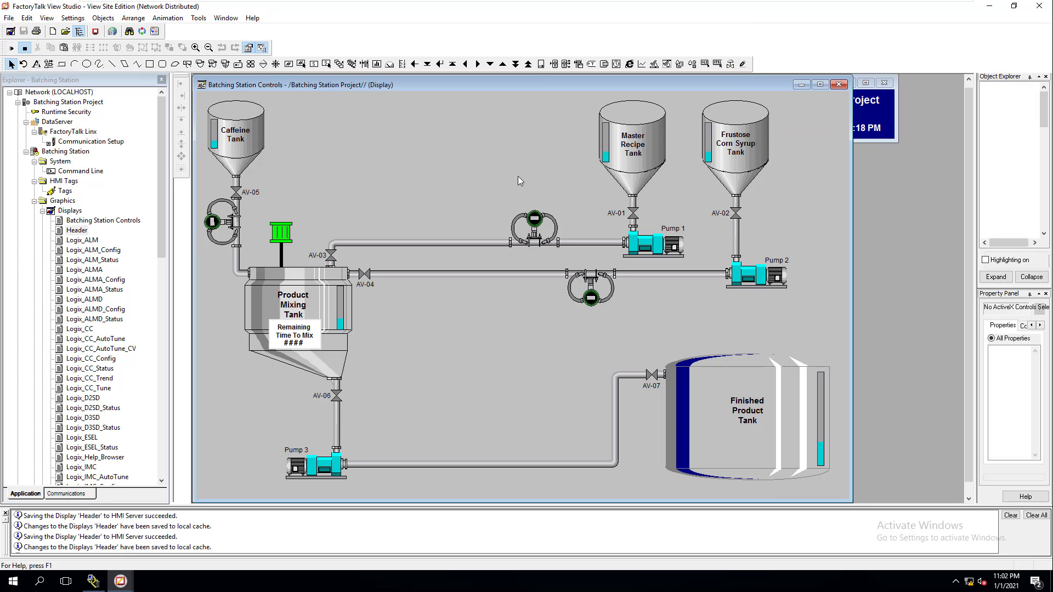
drag(541, 84, 541, 136)
click(550, 88)
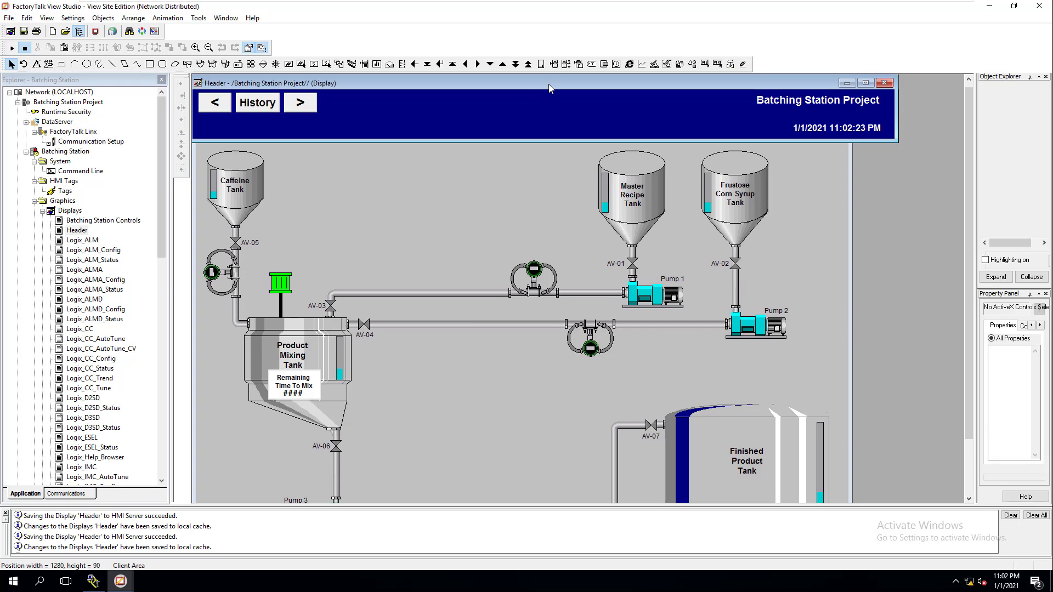
click(851, 211)
drag(851, 209, 896, 204)
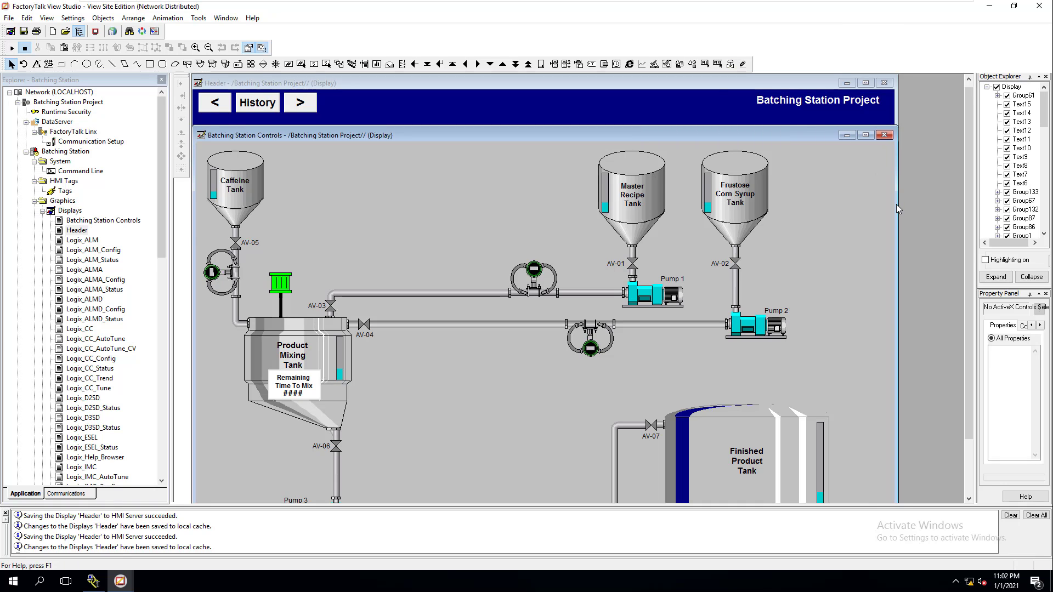
- Inspect the Header's History and > buttons and check the Track Screen for Navigation option in the Batching Station Controls display settings
click(713, 116)
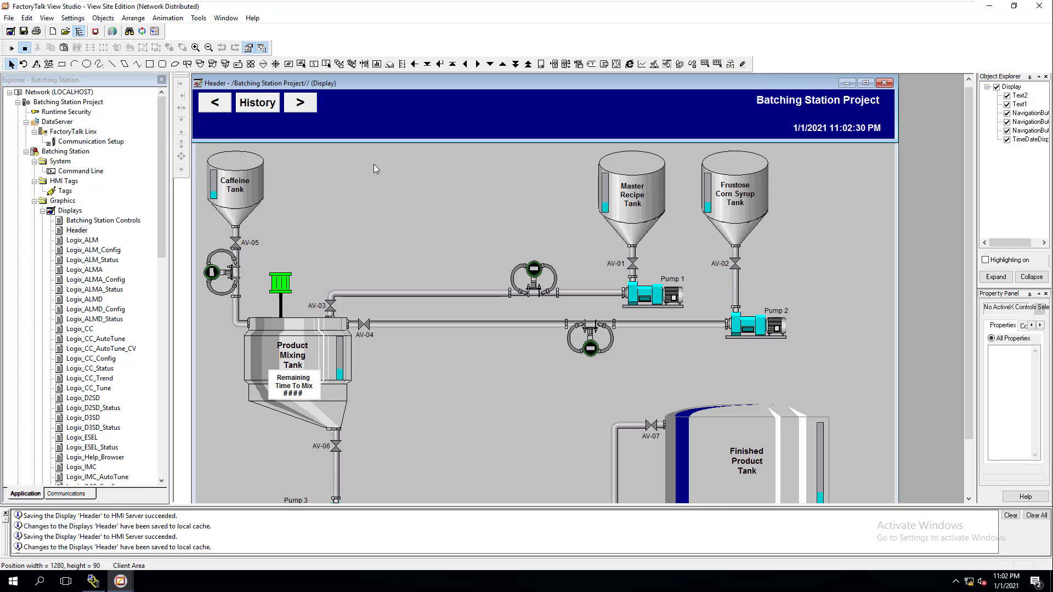
click(255, 112)
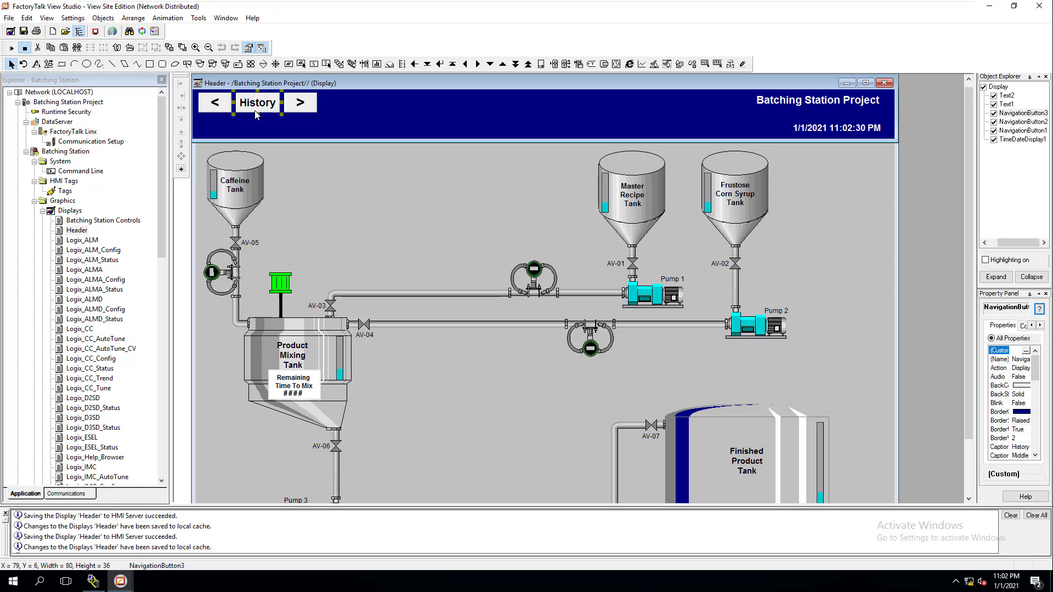
click(307, 112)
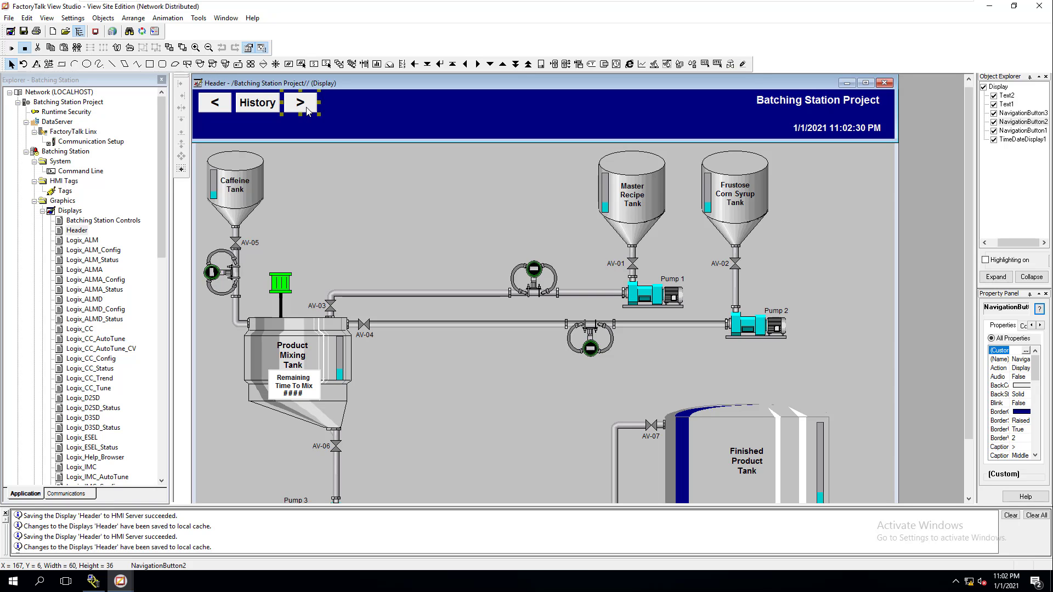
right_click(407, 191)
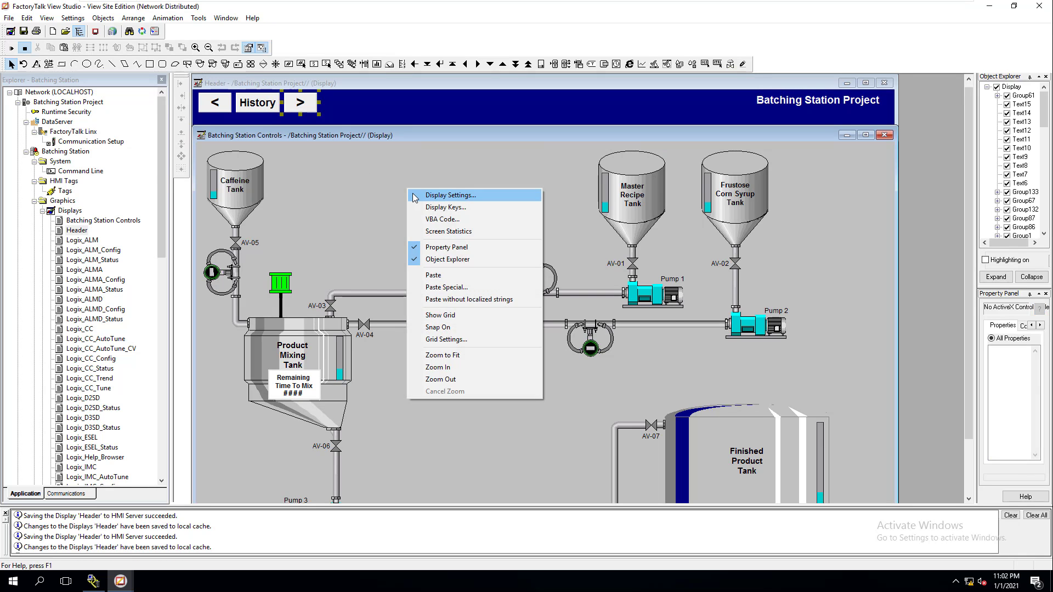
click(447, 195)
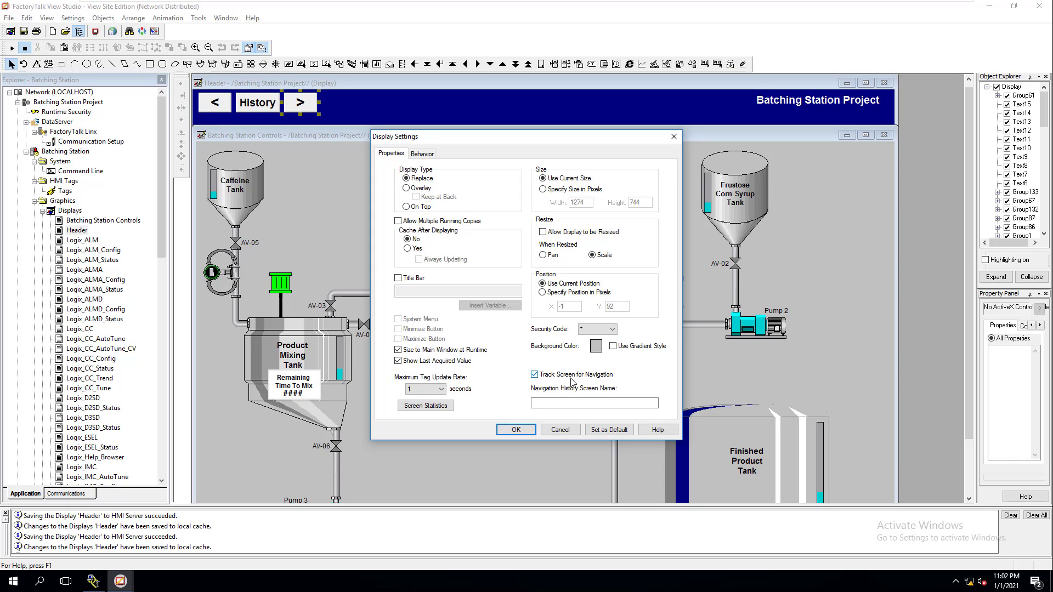
click(560, 429)
click(433, 106)
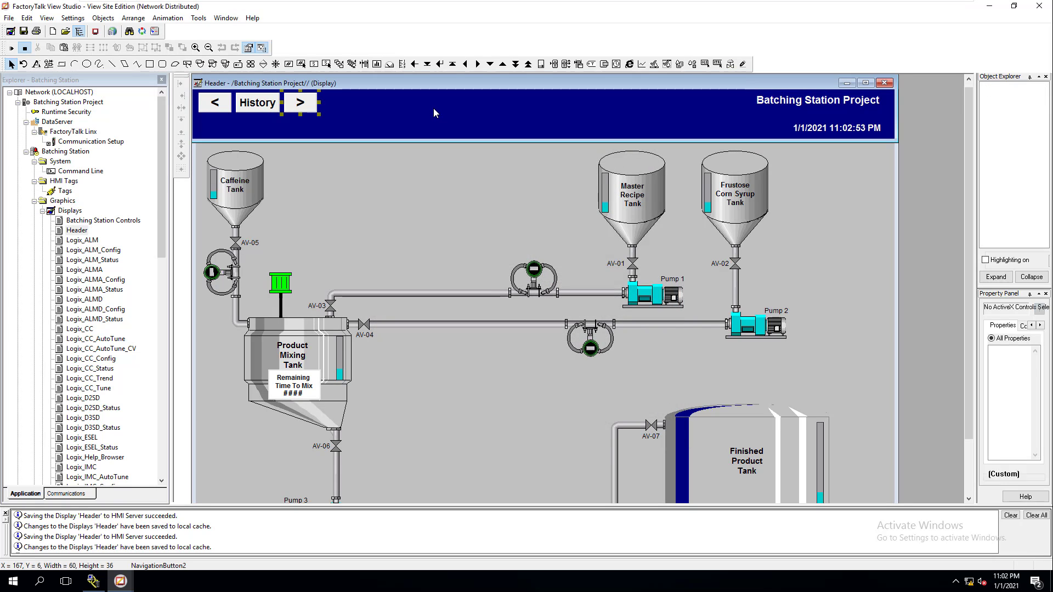